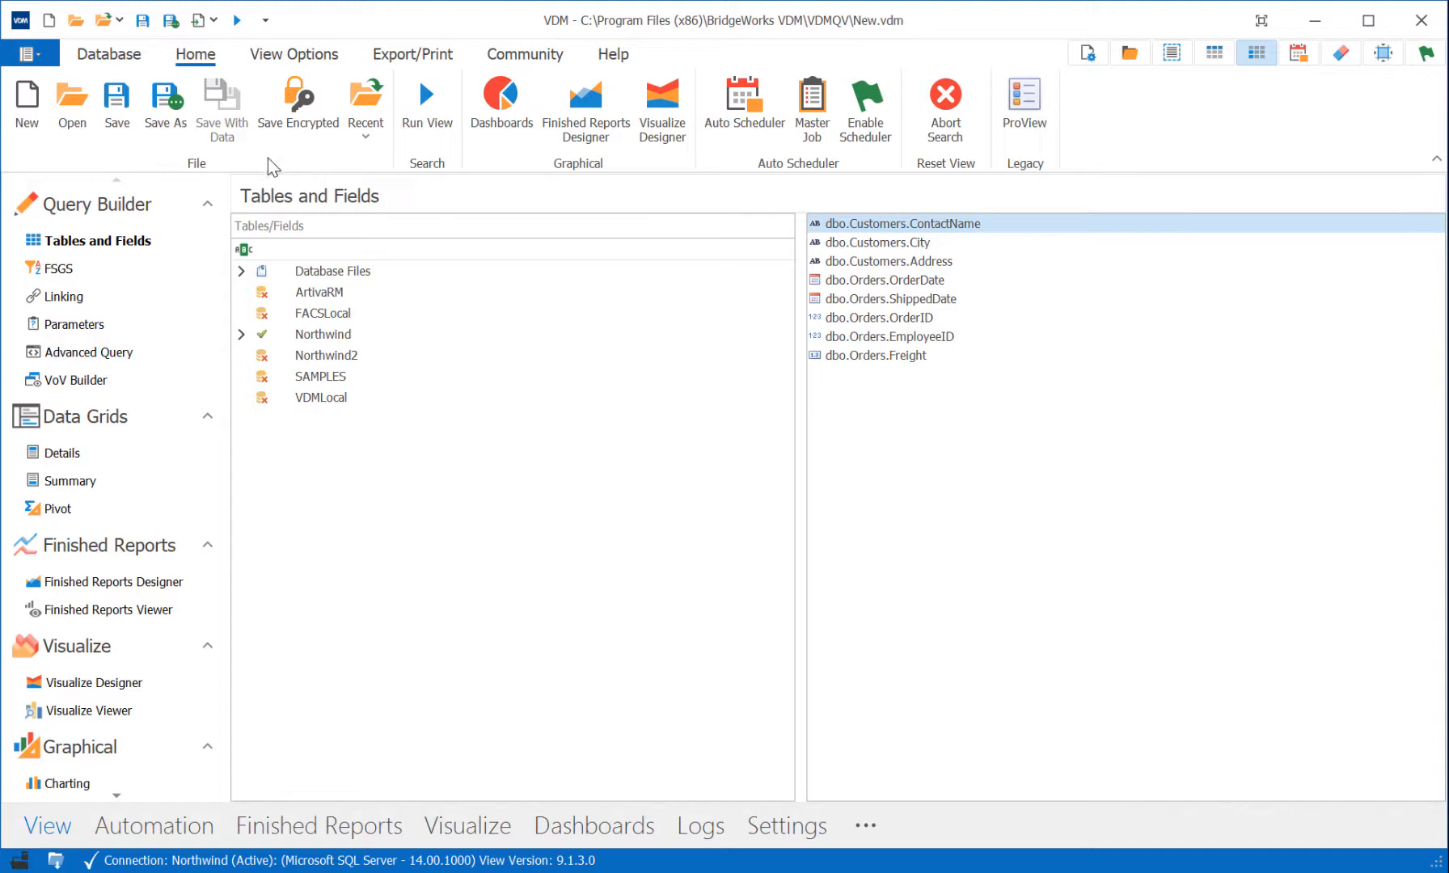
Step: Run the view with the Contact Name filter, selecting the first, fourth and sixth contacts in the value list
click(422, 95)
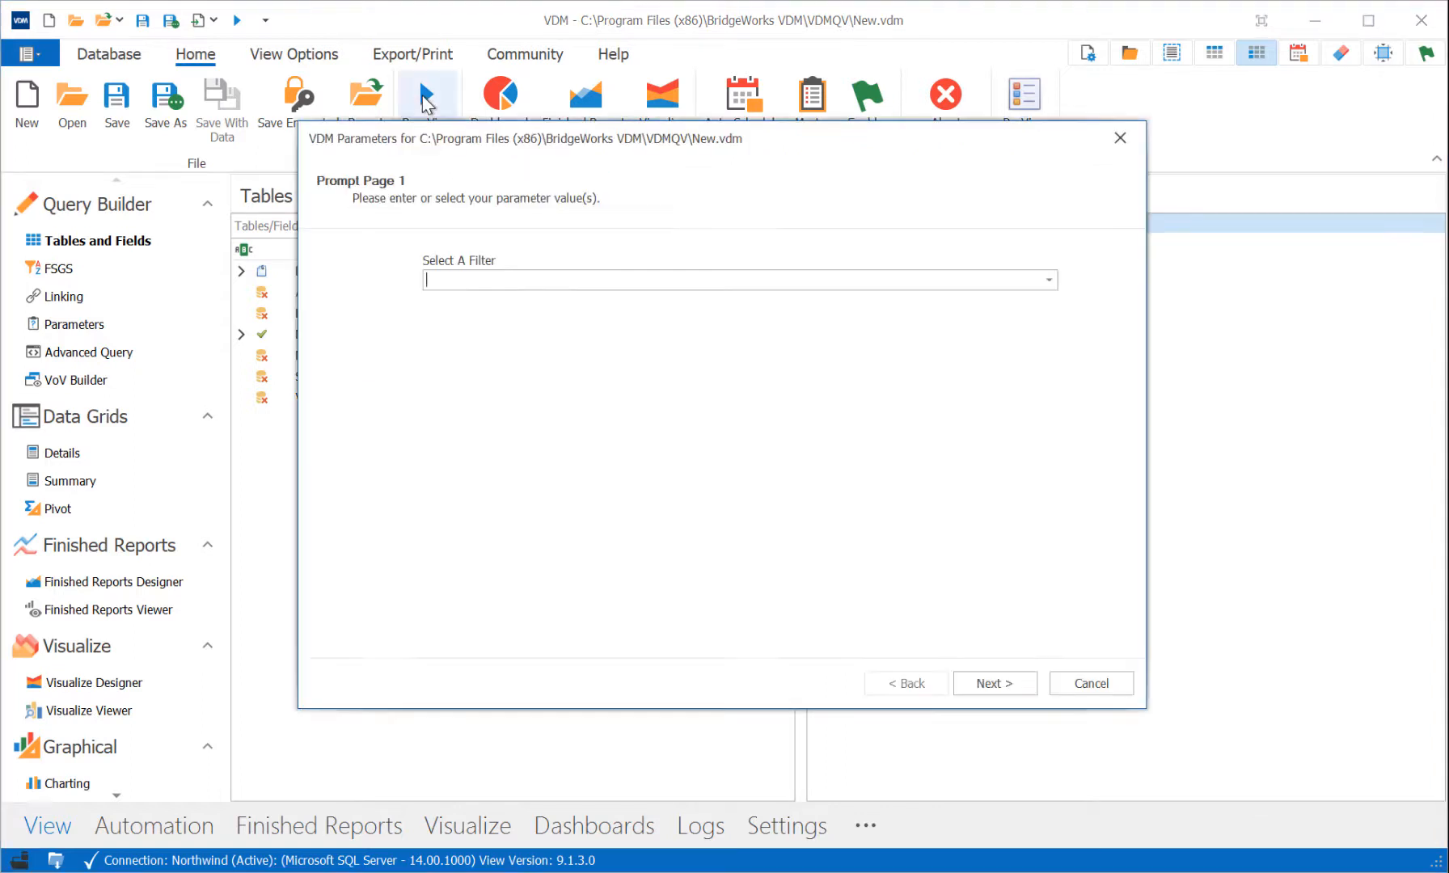
click(1051, 283)
click(685, 304)
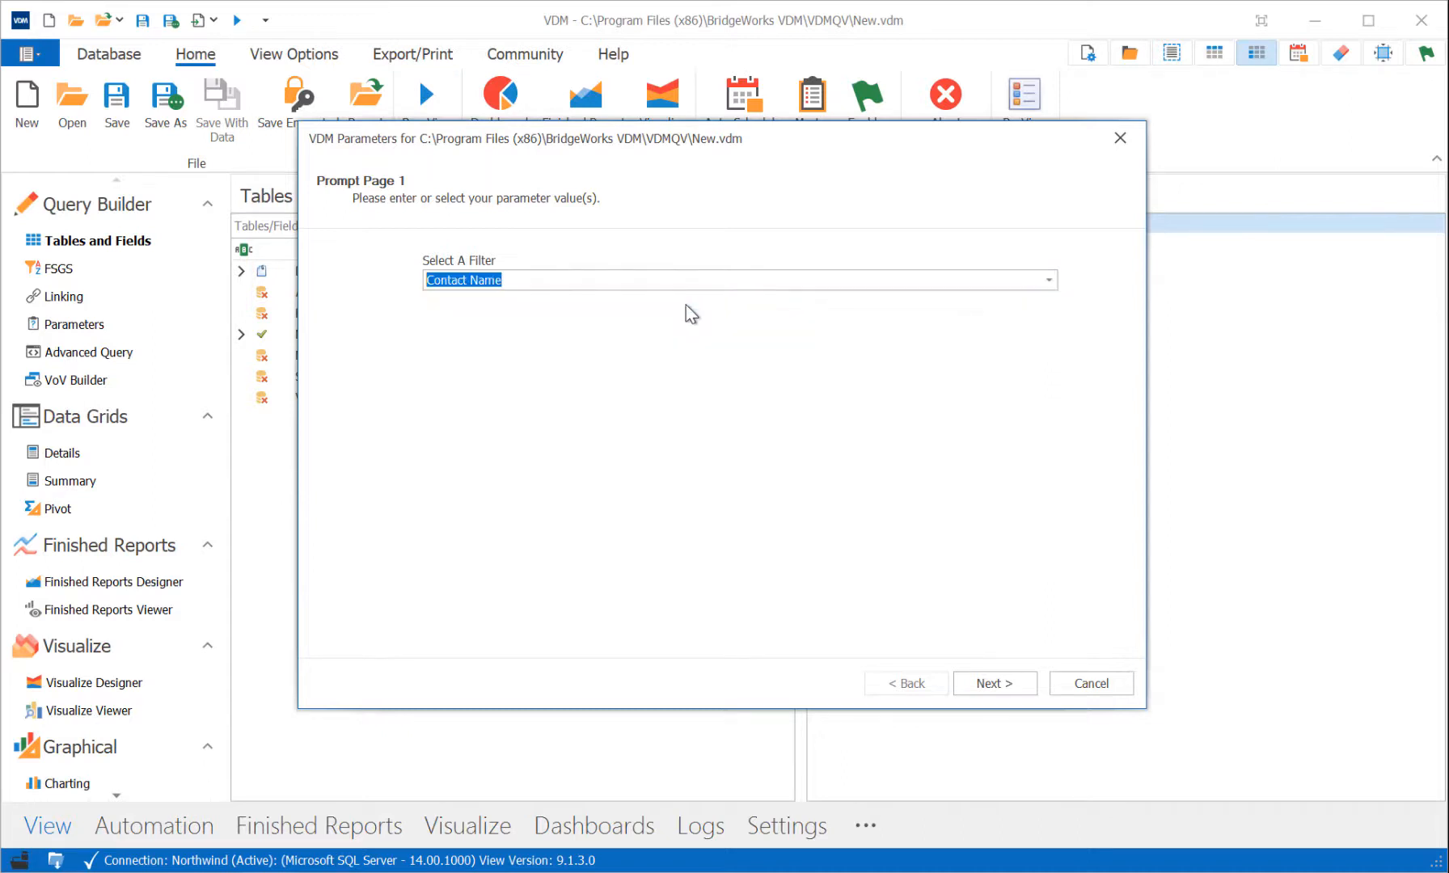
click(995, 684)
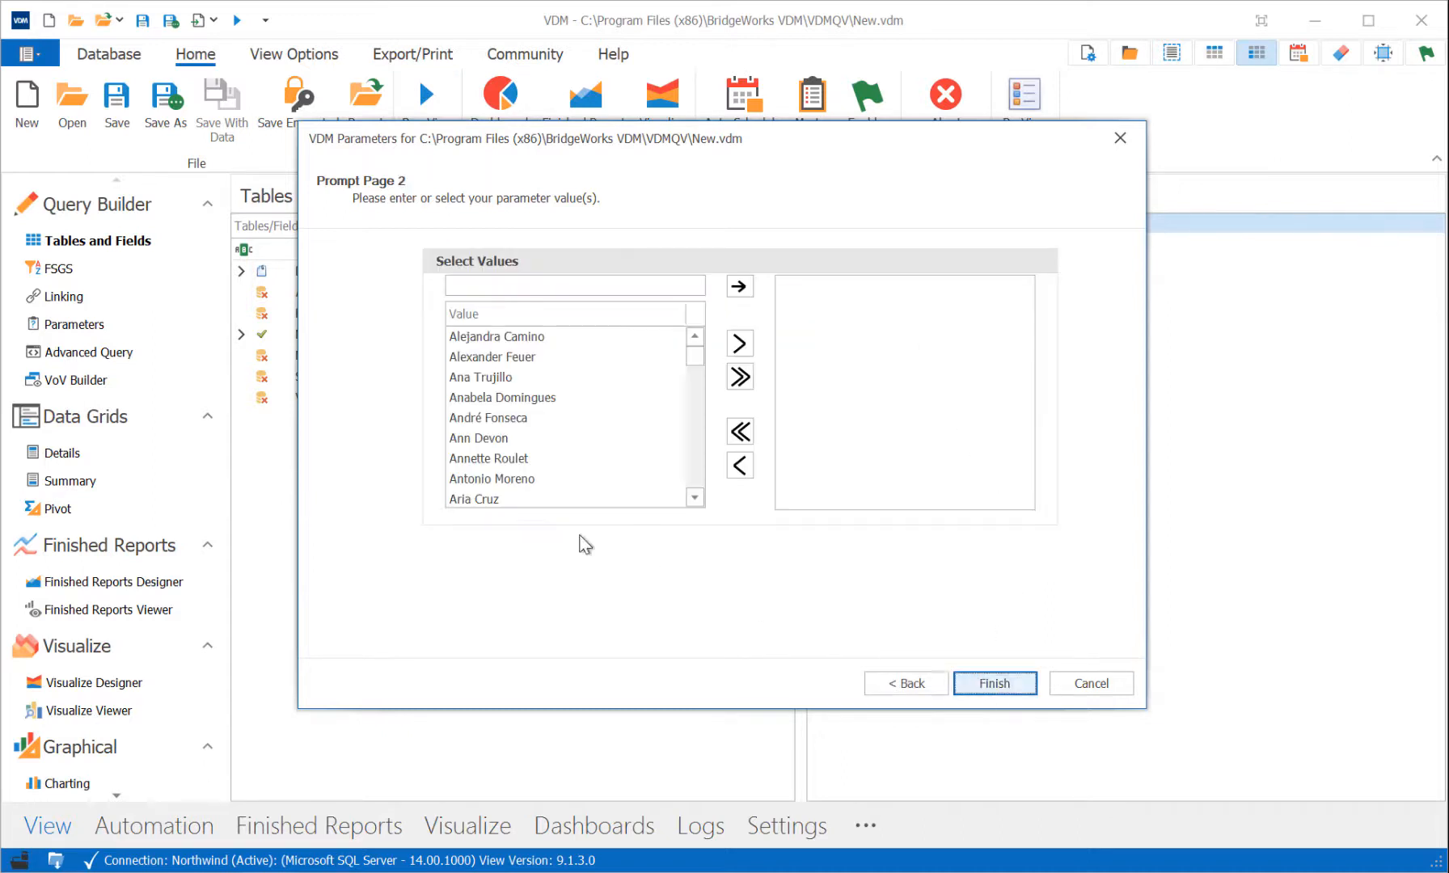
double_click(493, 336)
double_click(502, 398)
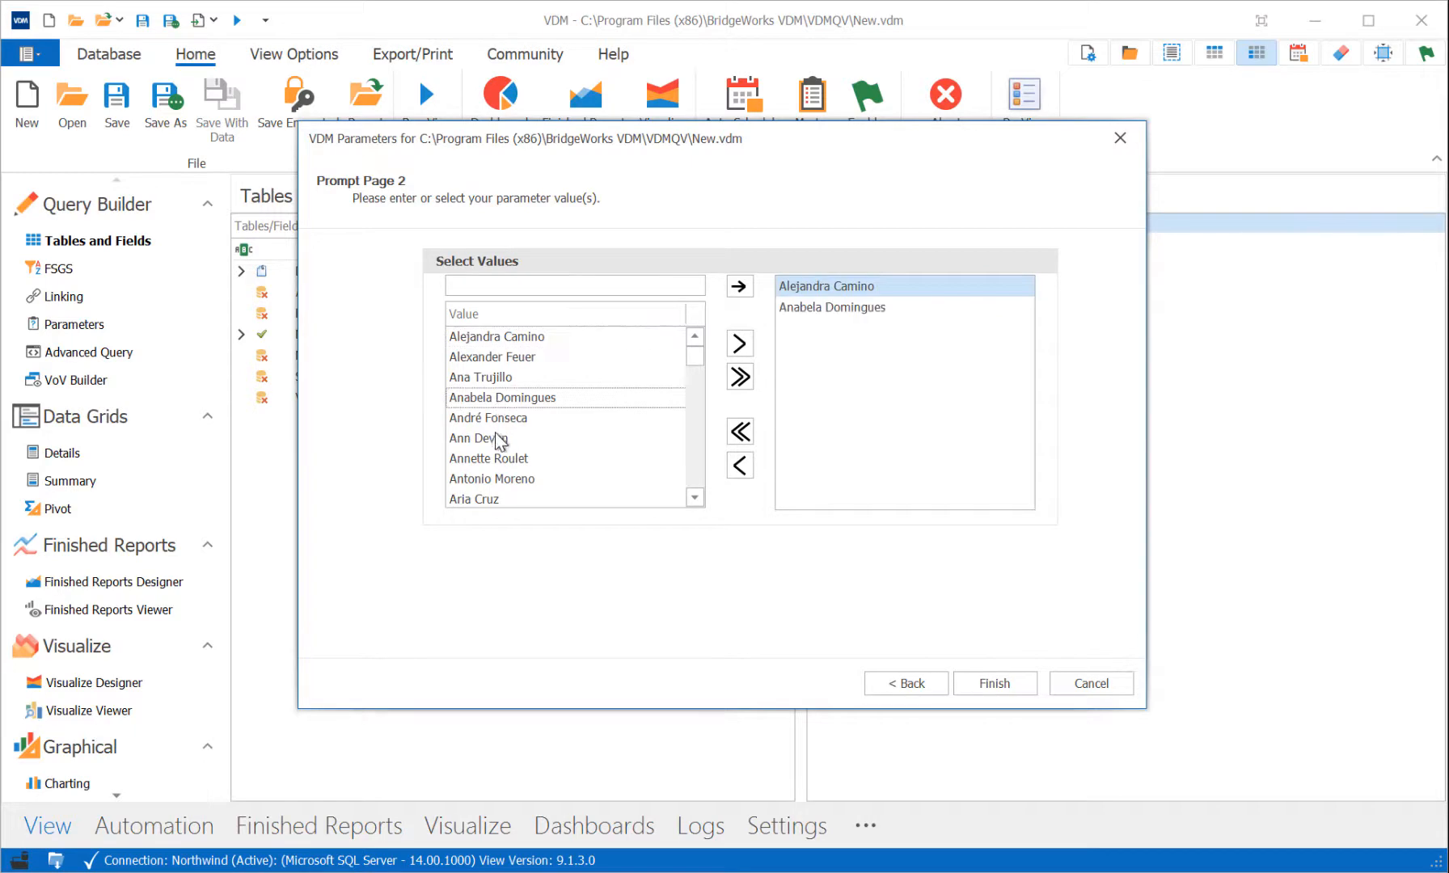
double_click(495, 438)
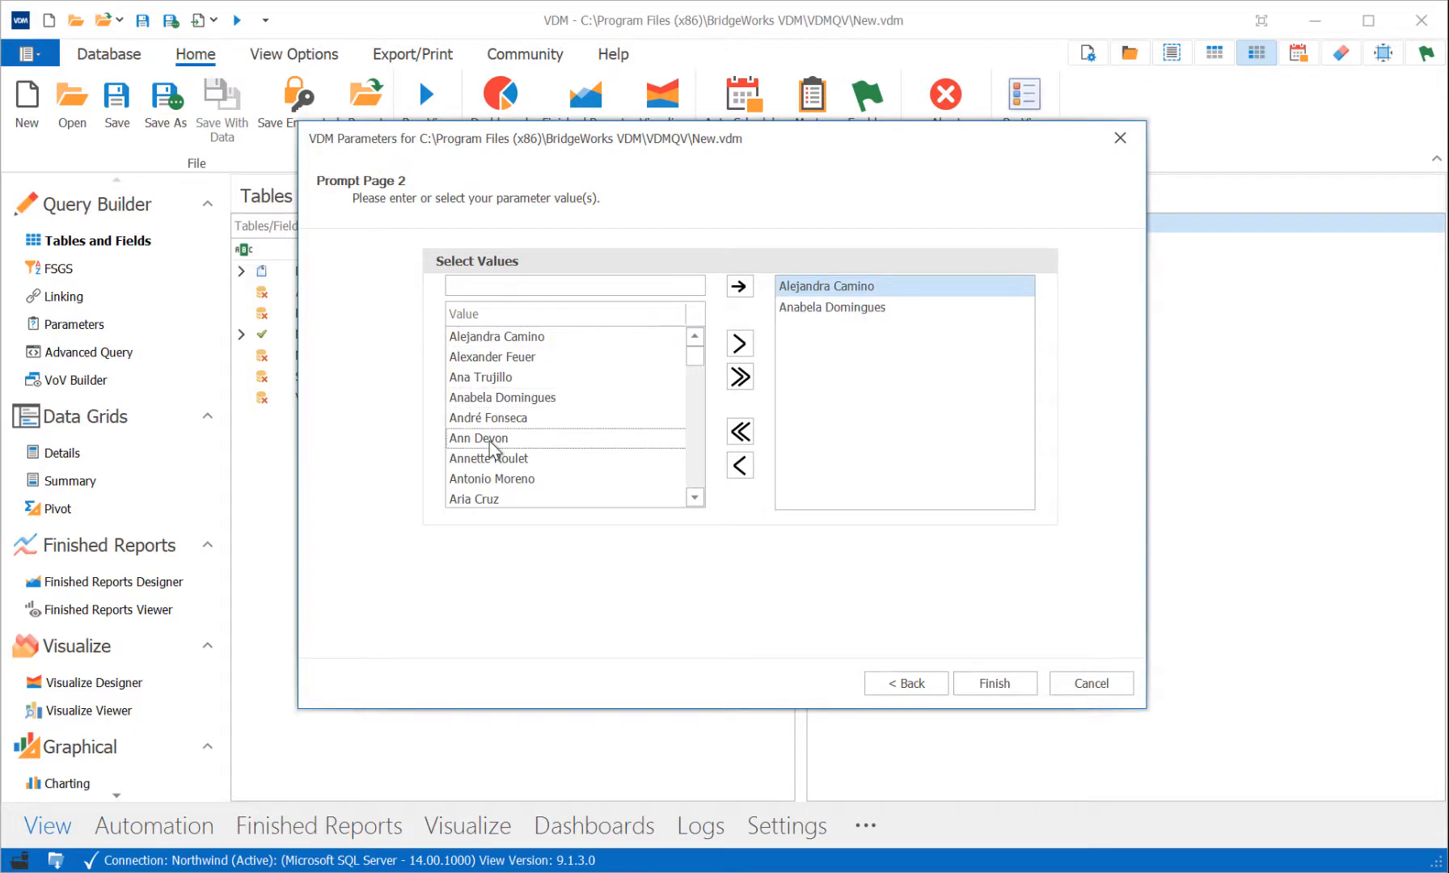
click(978, 684)
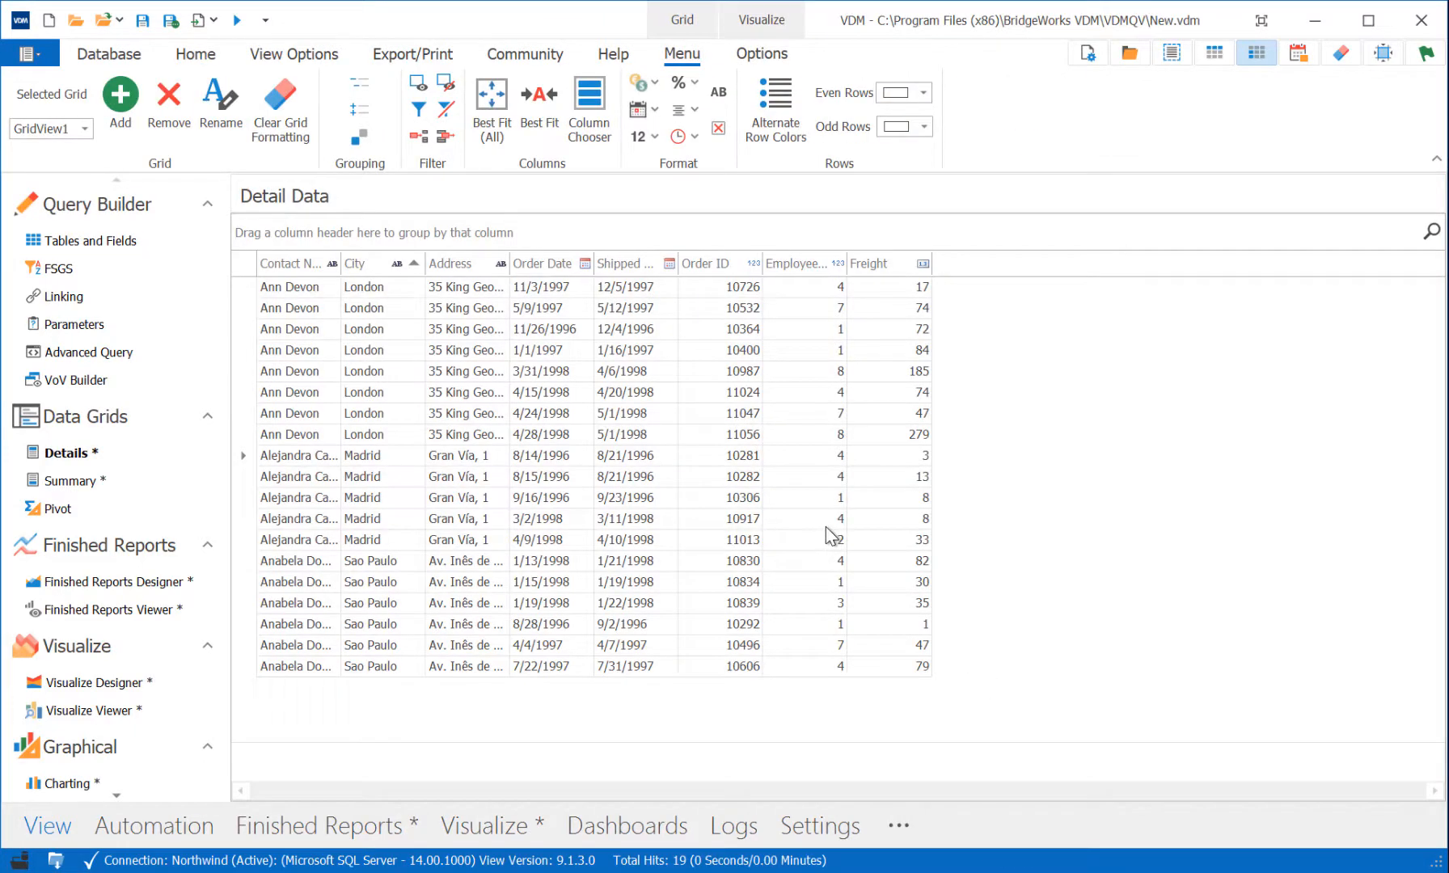
Step: Open the Finished Reports Designer and group the report by ContactName with both a header and a footer
click(198, 55)
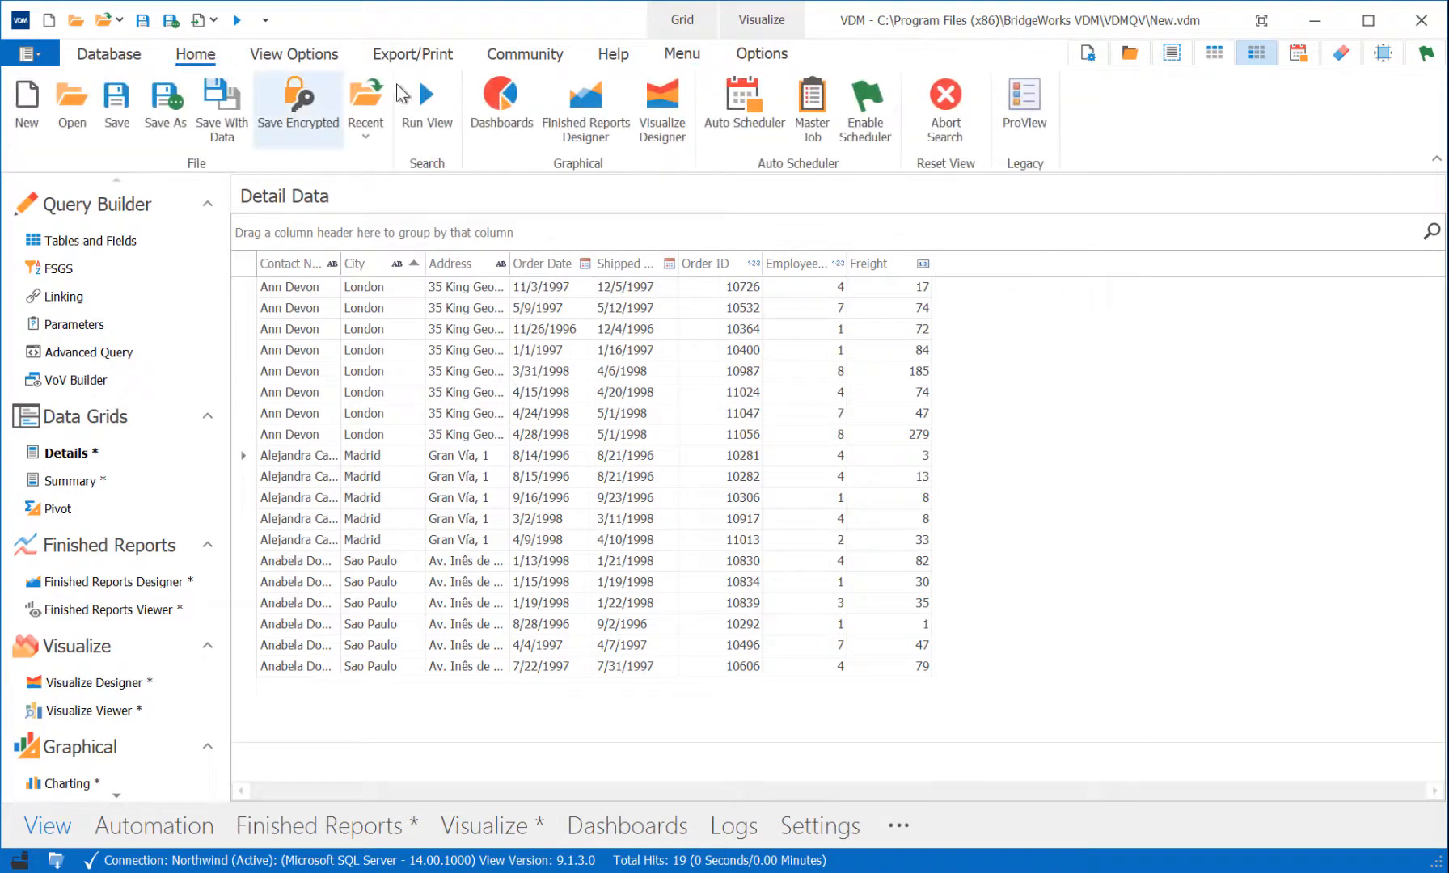
click(585, 109)
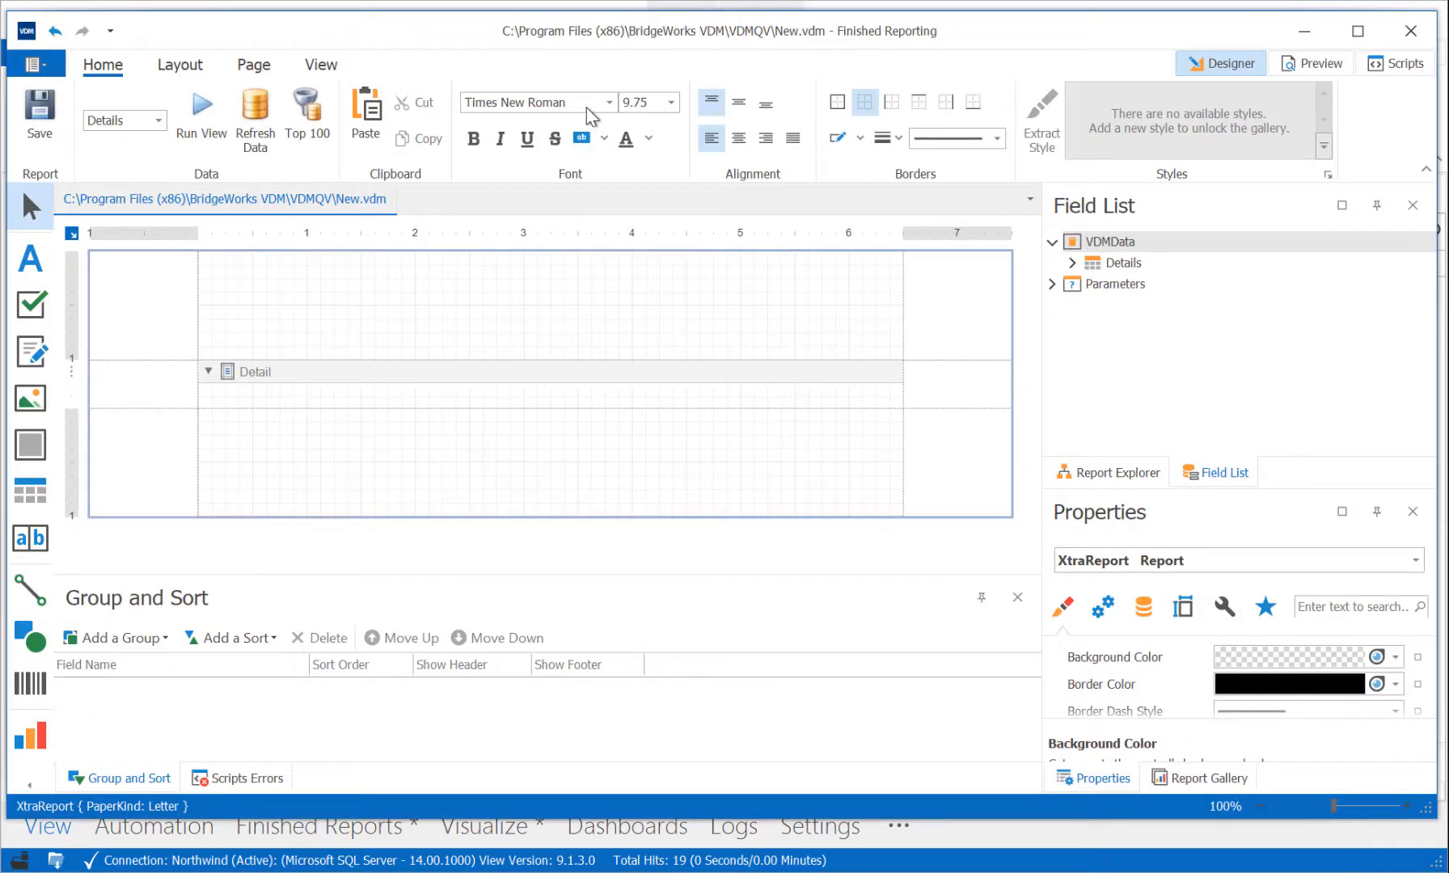
click(165, 638)
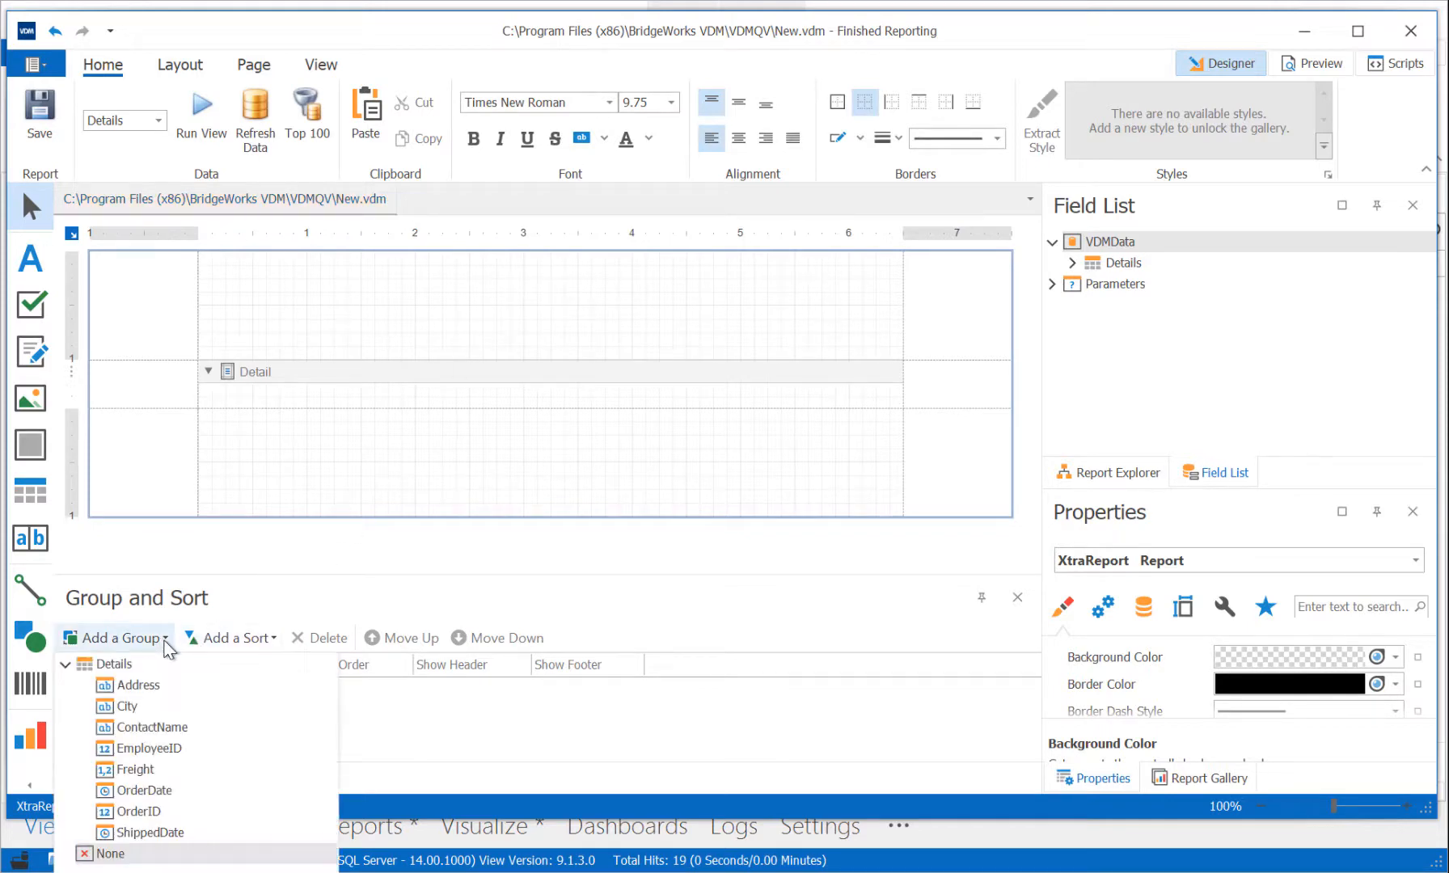
click(169, 730)
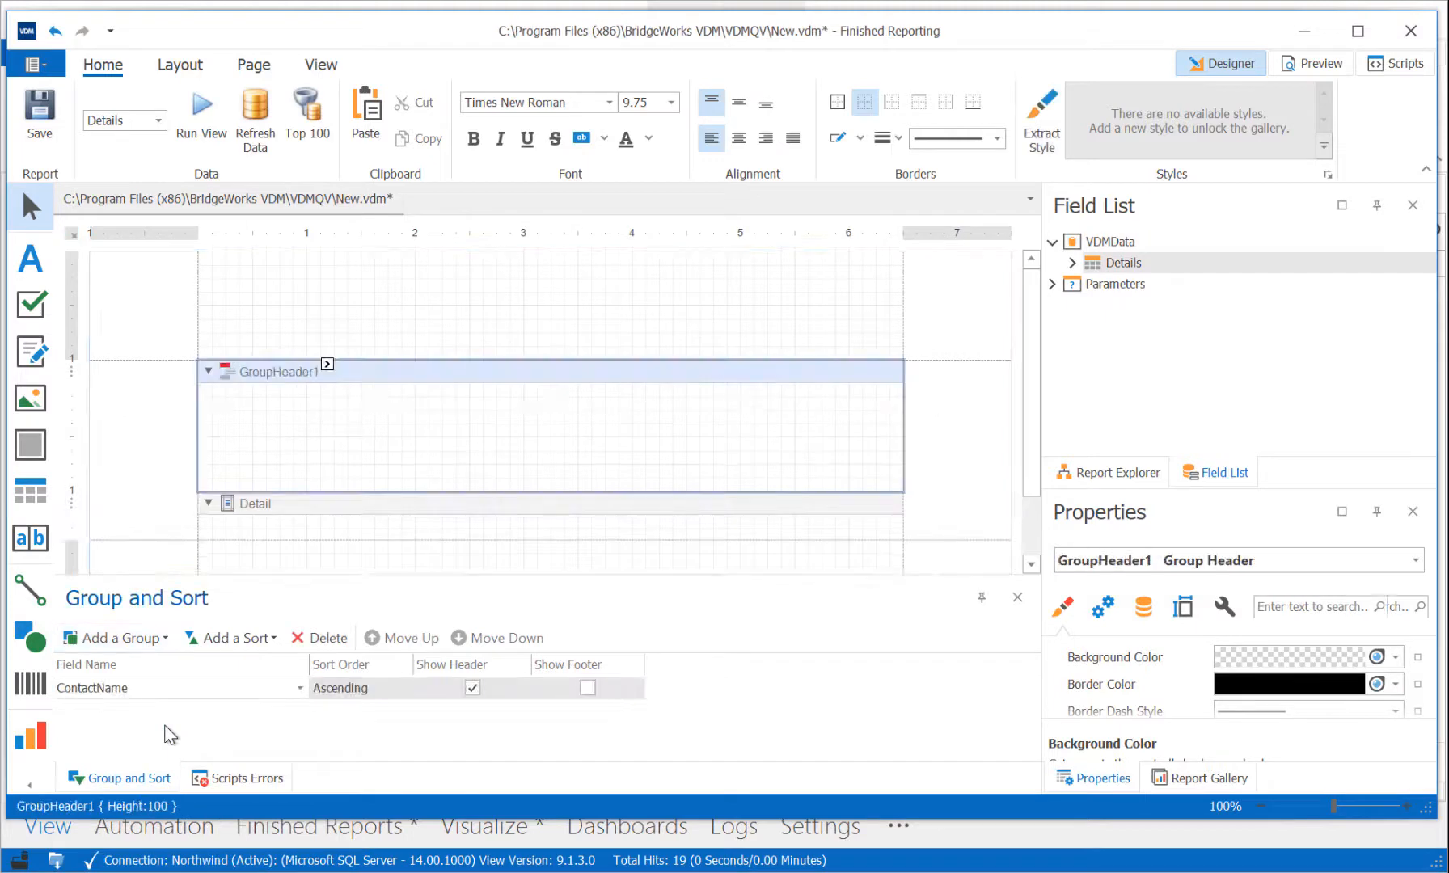
click(587, 688)
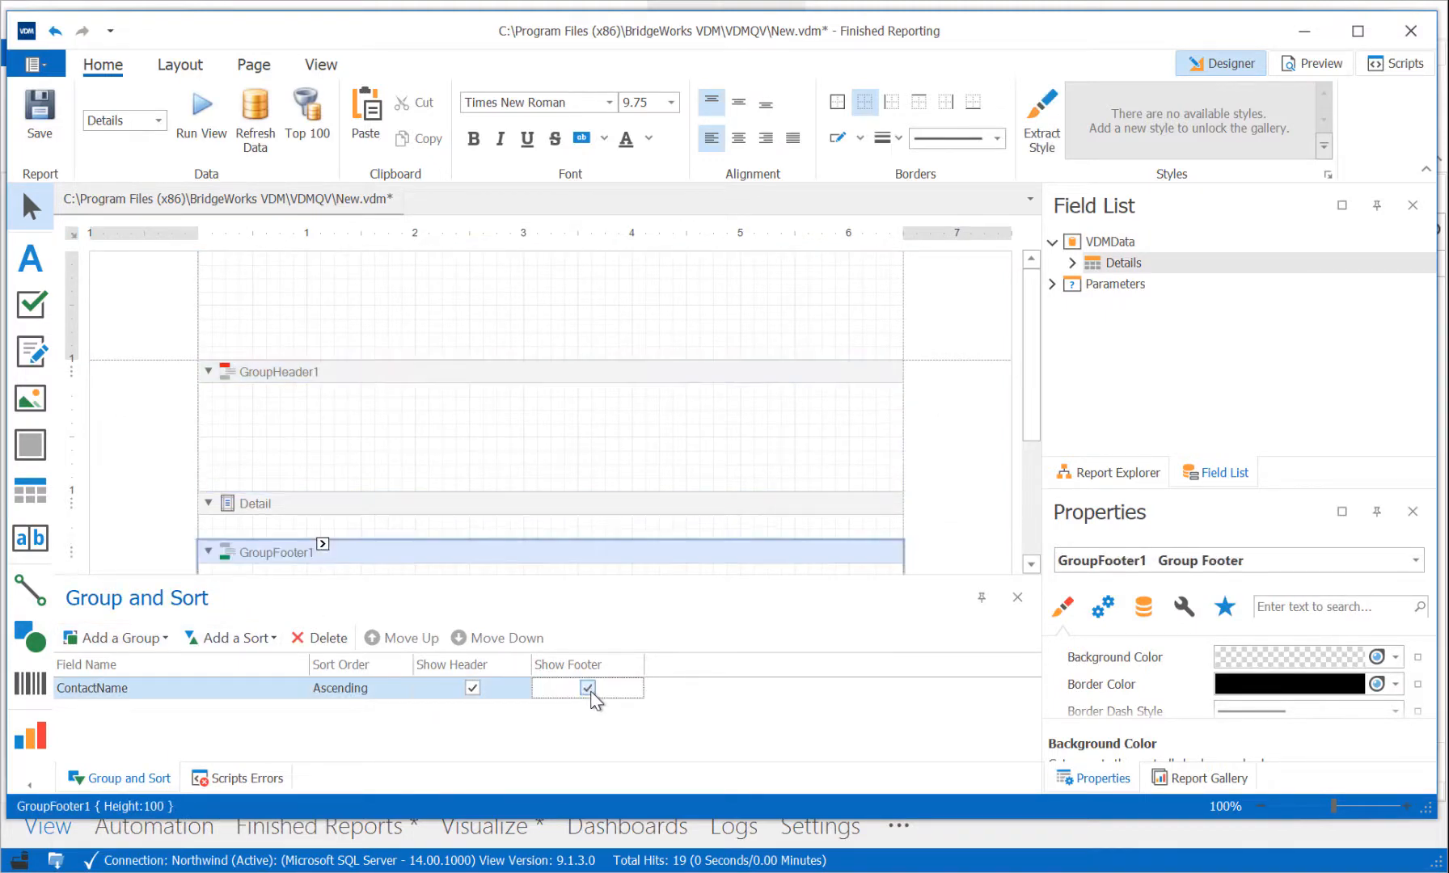
Step: Place the OrderDate, ShippedDate, Freight and OrderID fields side by side in the Detail band, starting at its left margin
click(1074, 263)
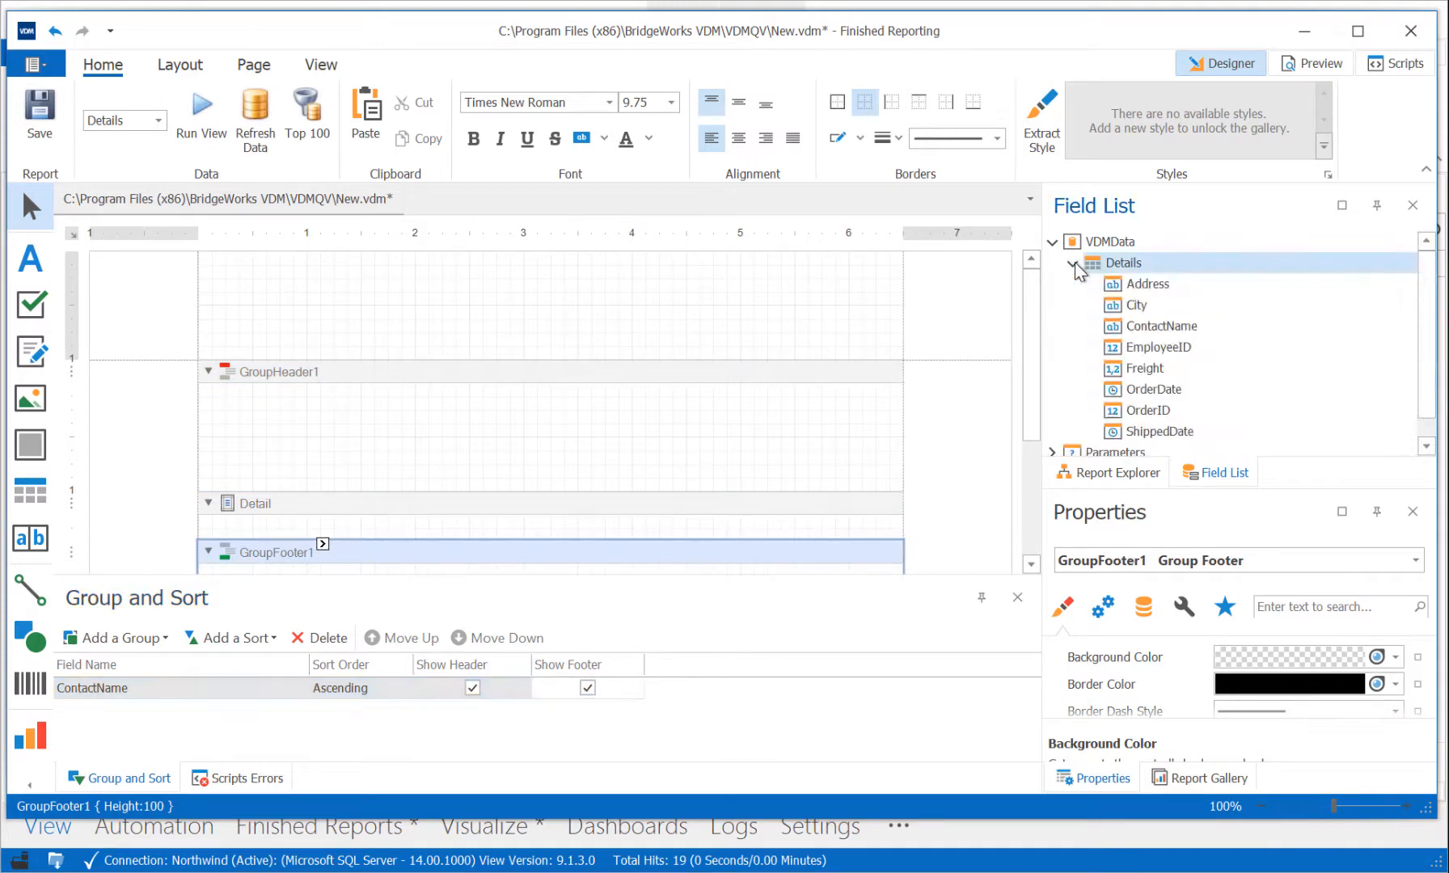
scroll(793, 410, down, 2)
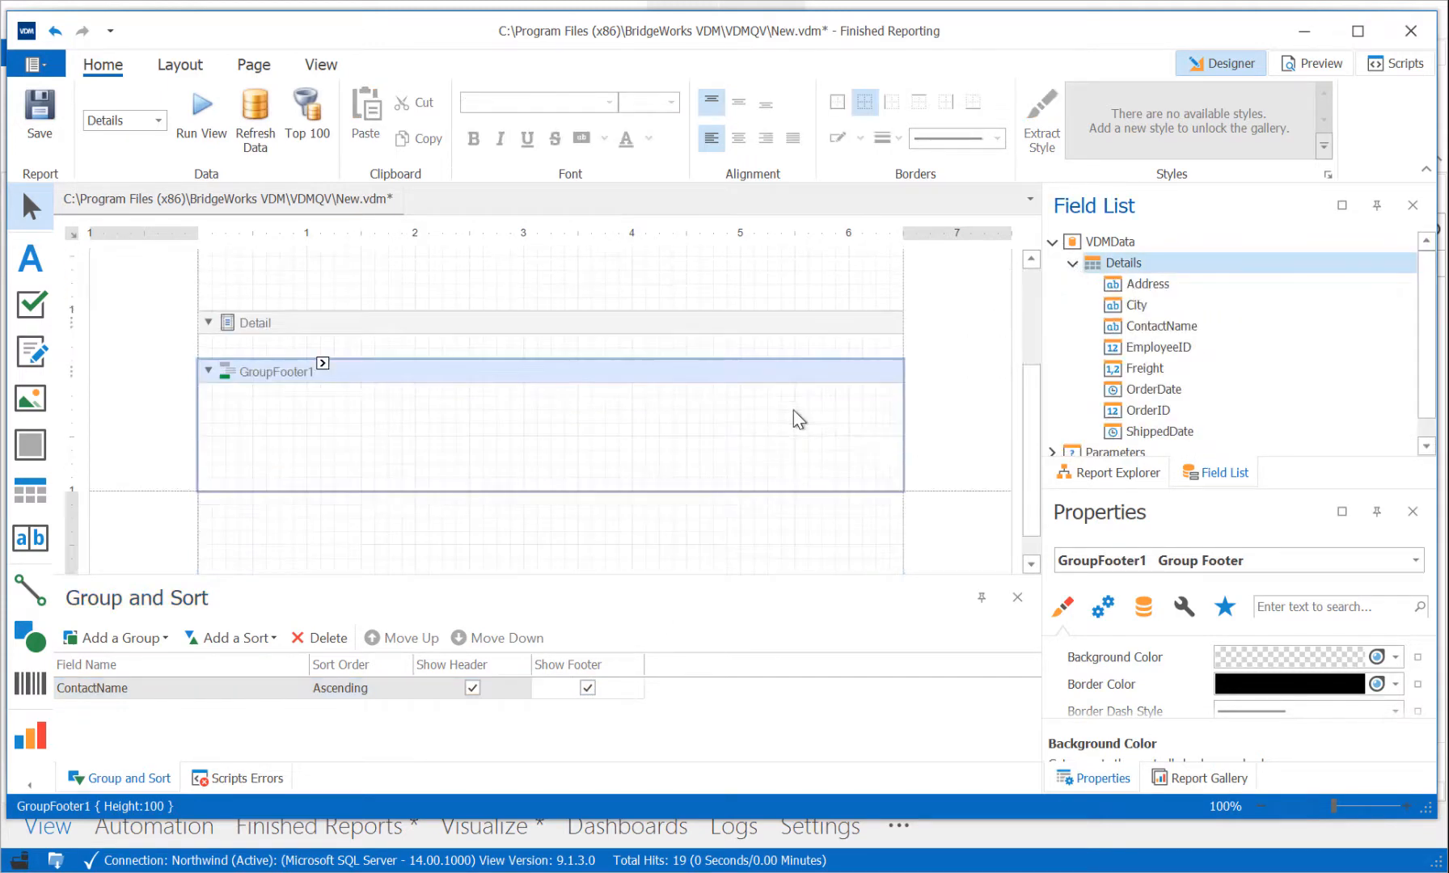
scroll(815, 409, up, 1)
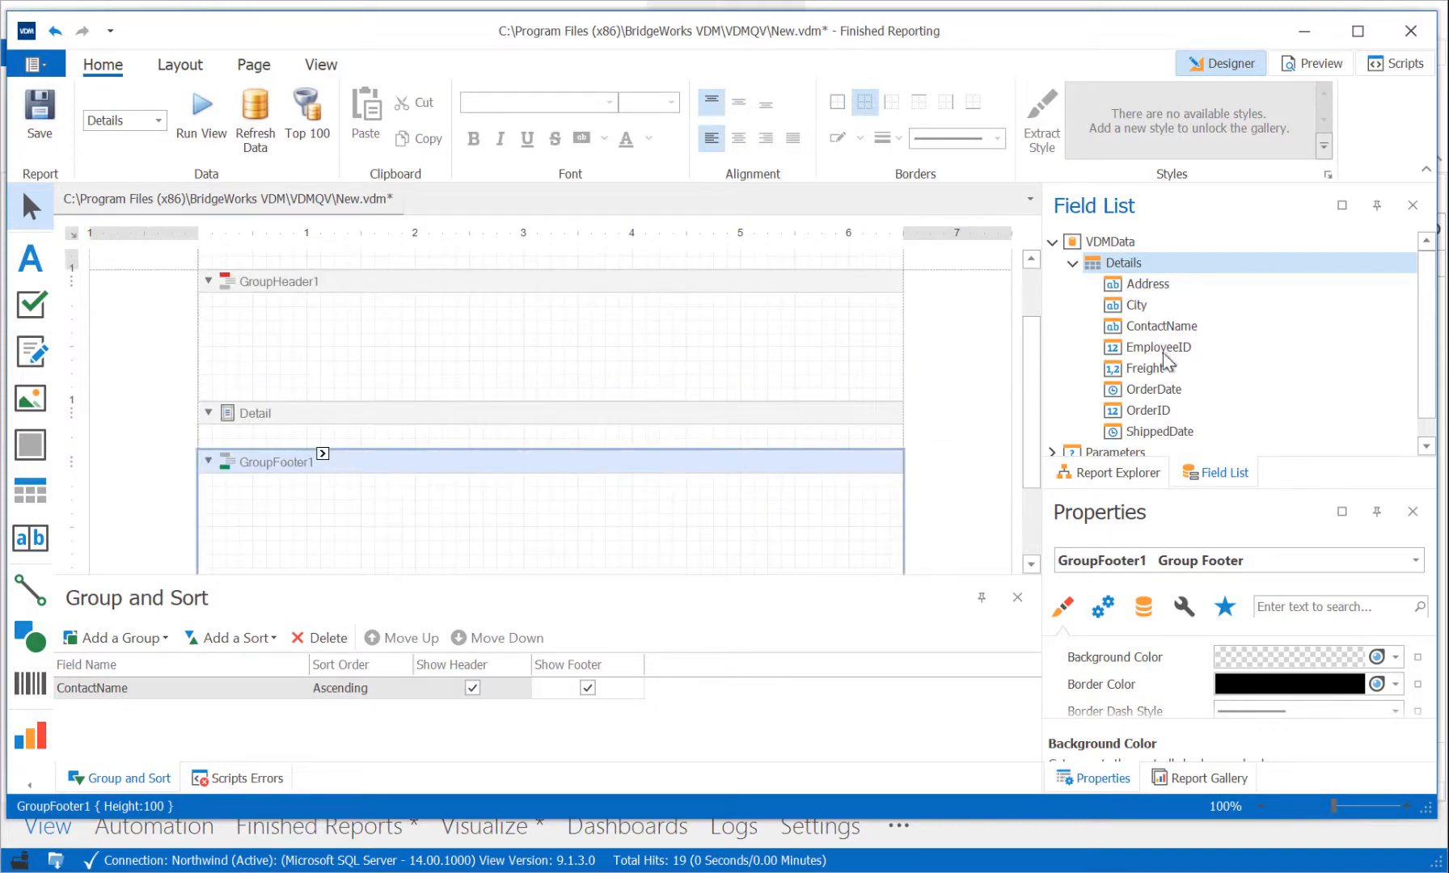
drag(1158, 389, 251, 441)
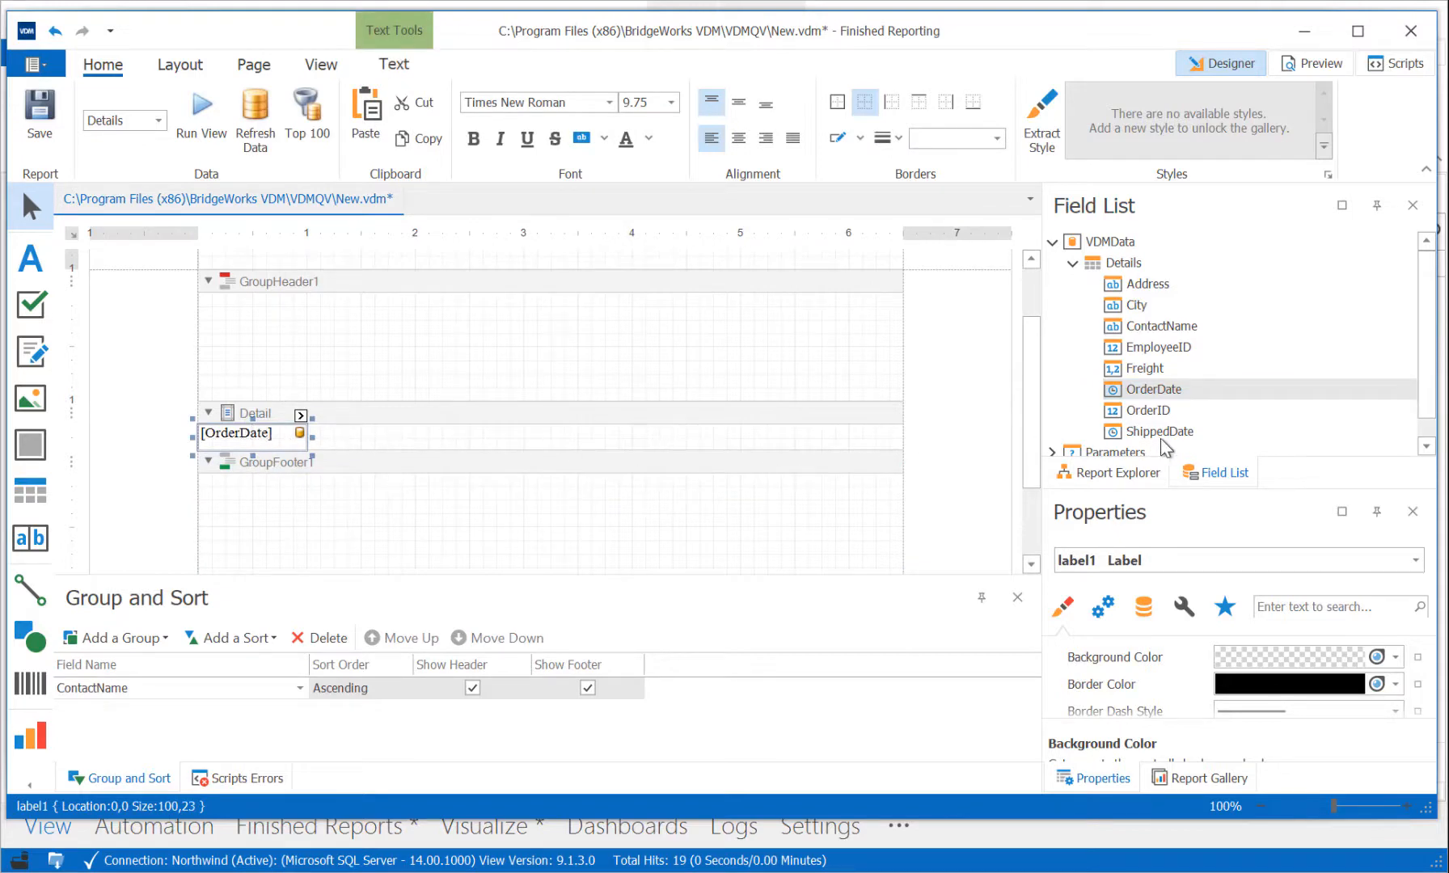
drag(1160, 437, 365, 439)
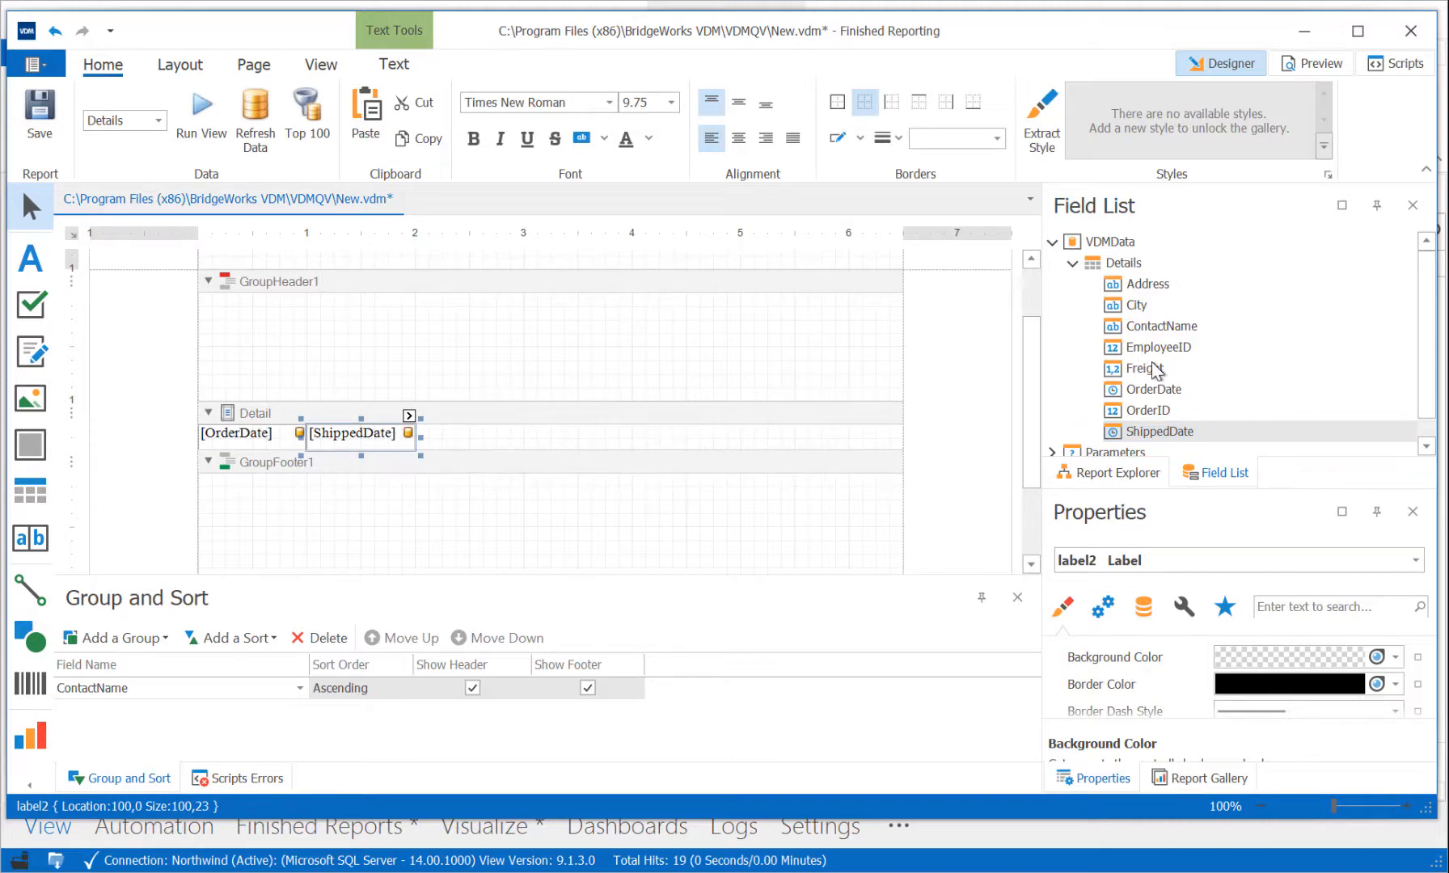
drag(1144, 370, 476, 443)
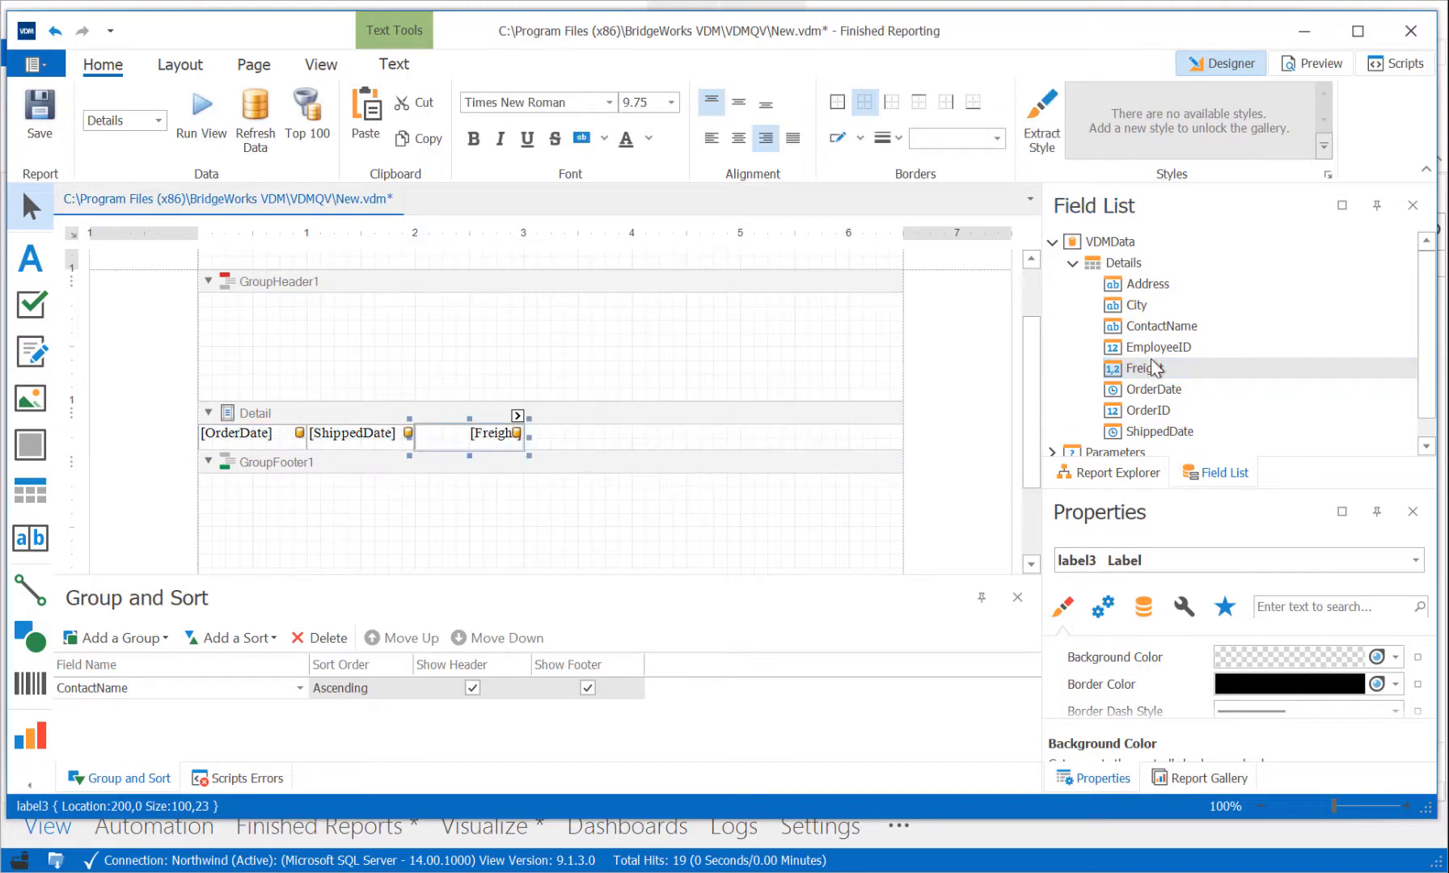
drag(1156, 414, 574, 439)
click(719, 439)
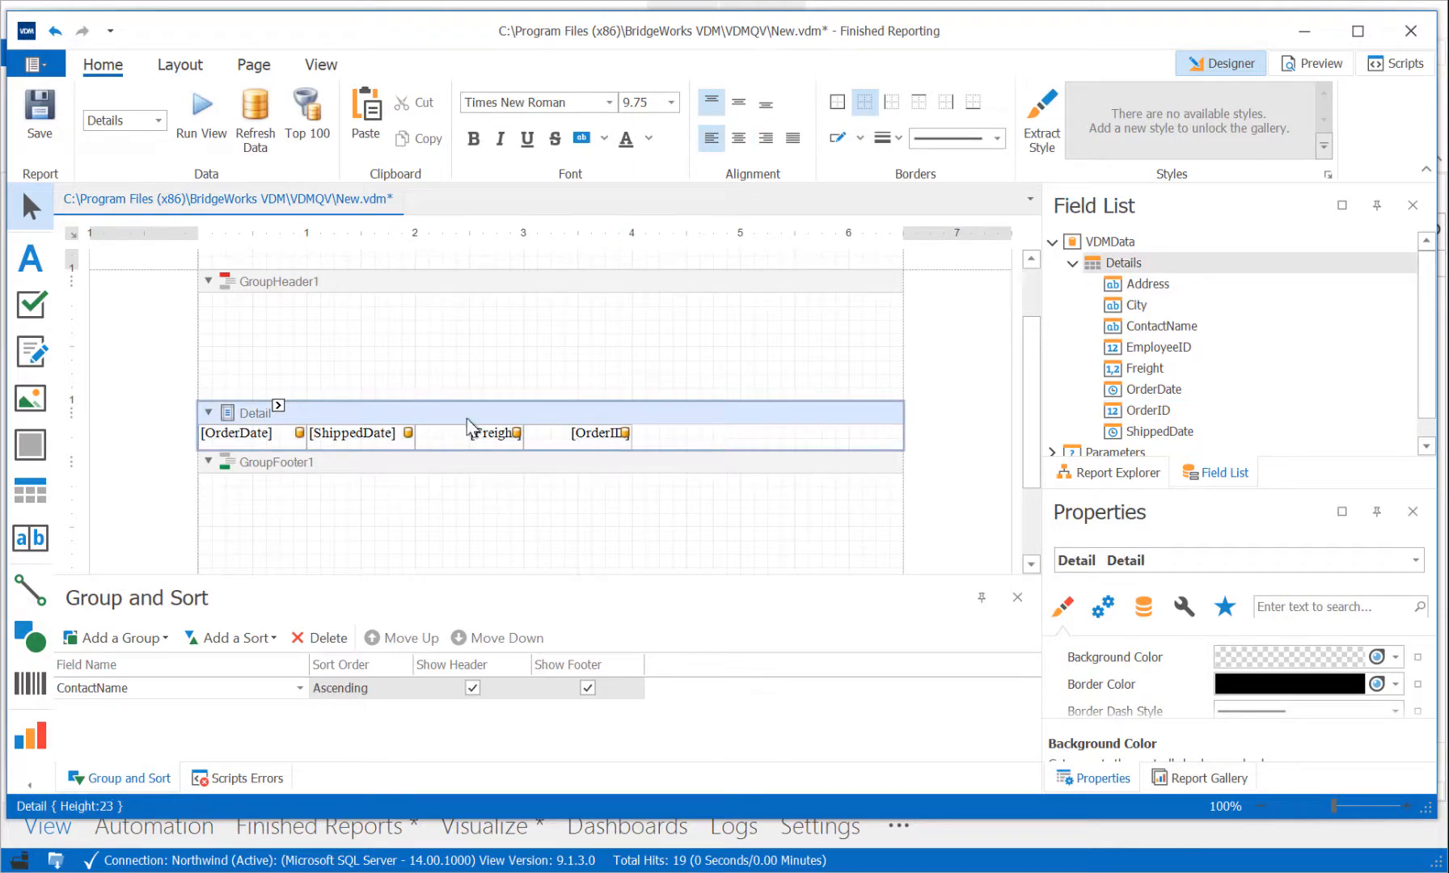
Step: Add a label reading "Order Date" to the ContactName group header and underline its text
click(30, 258)
click(270, 346)
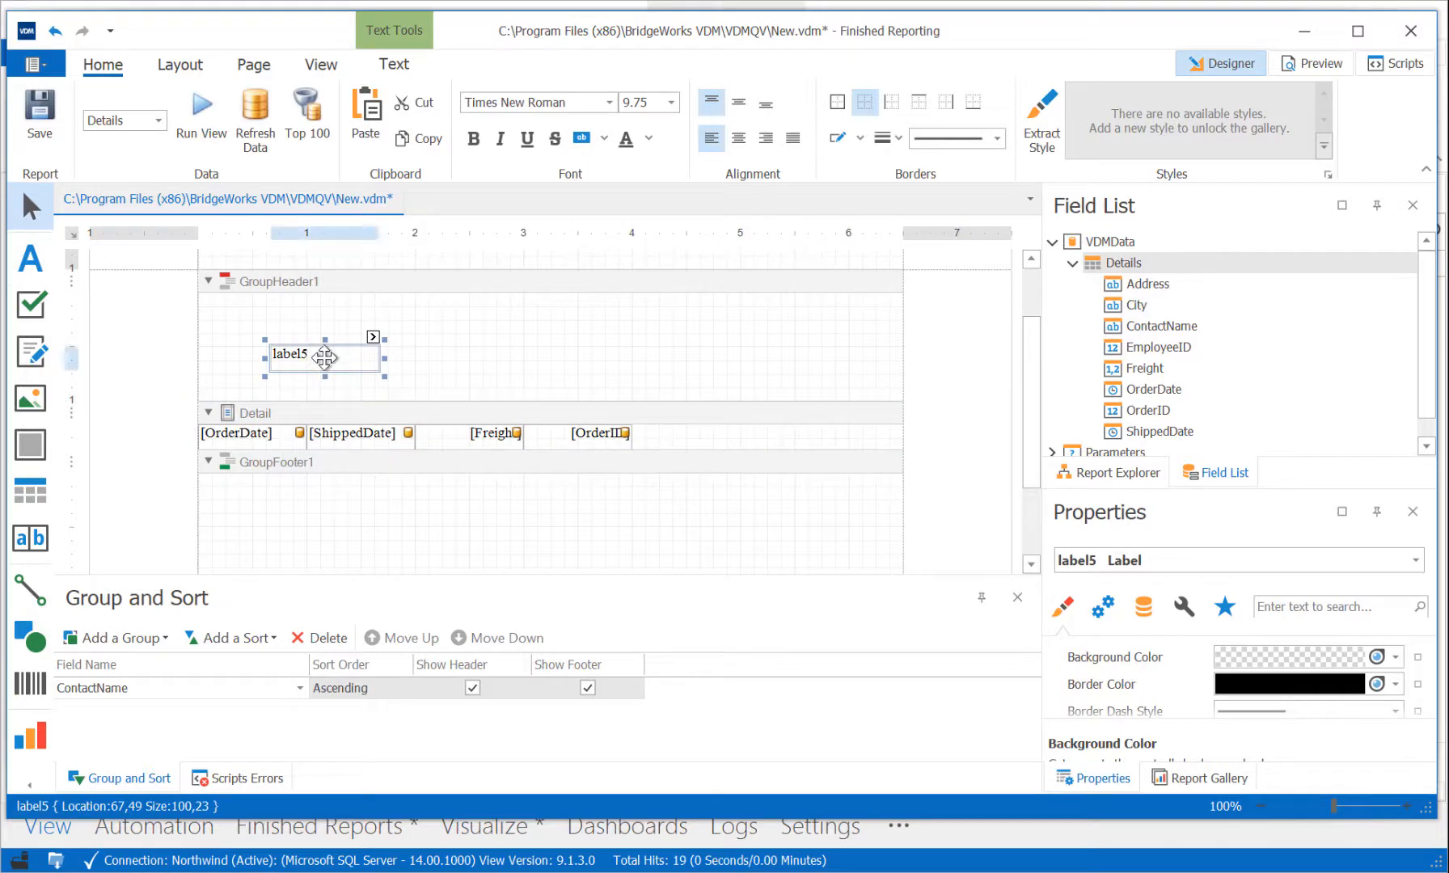
double_click(324, 356)
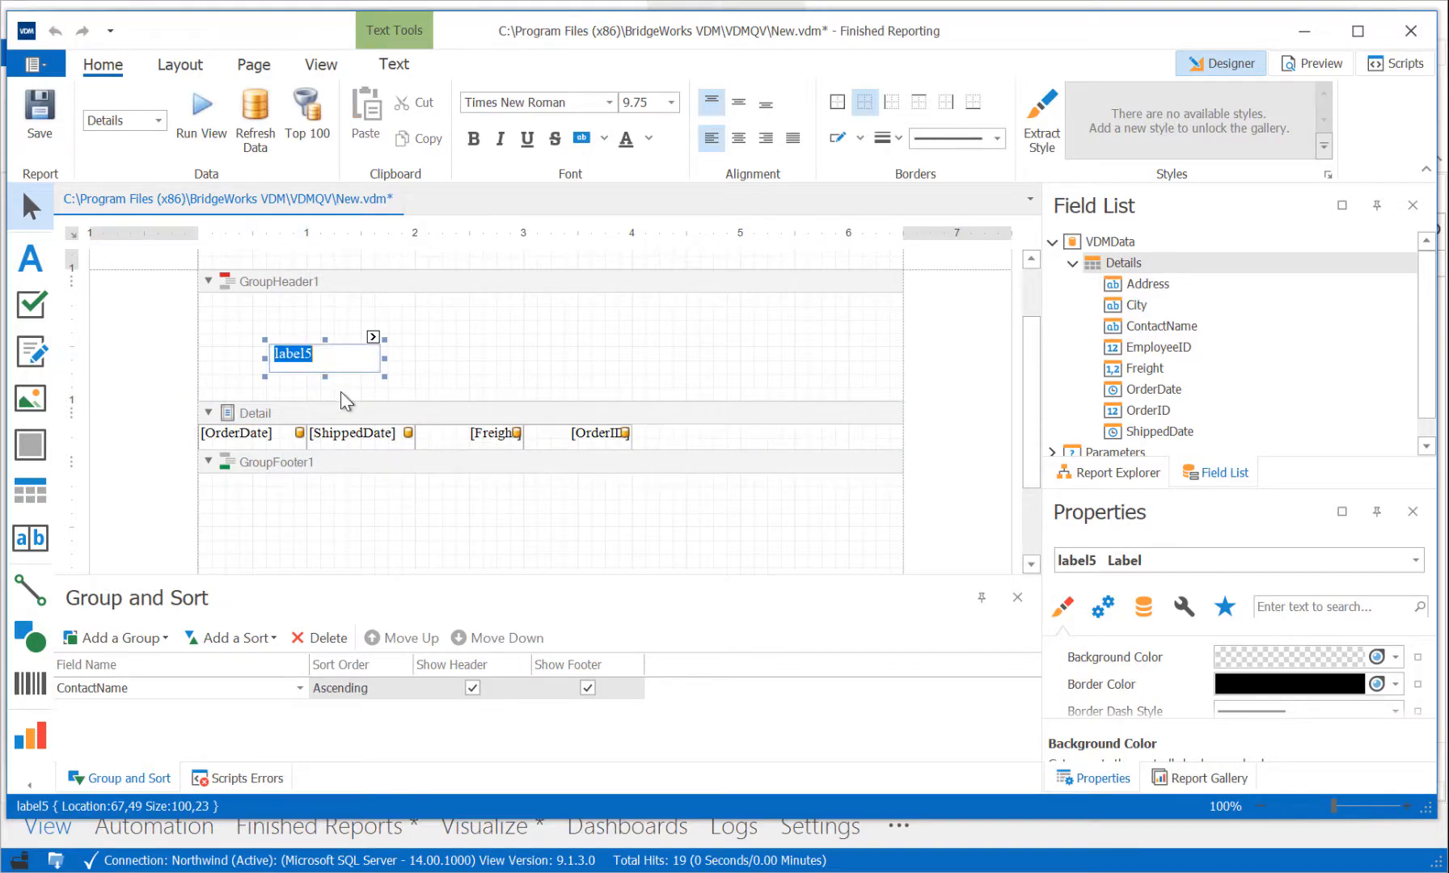
text(Order Date)
click(486, 377)
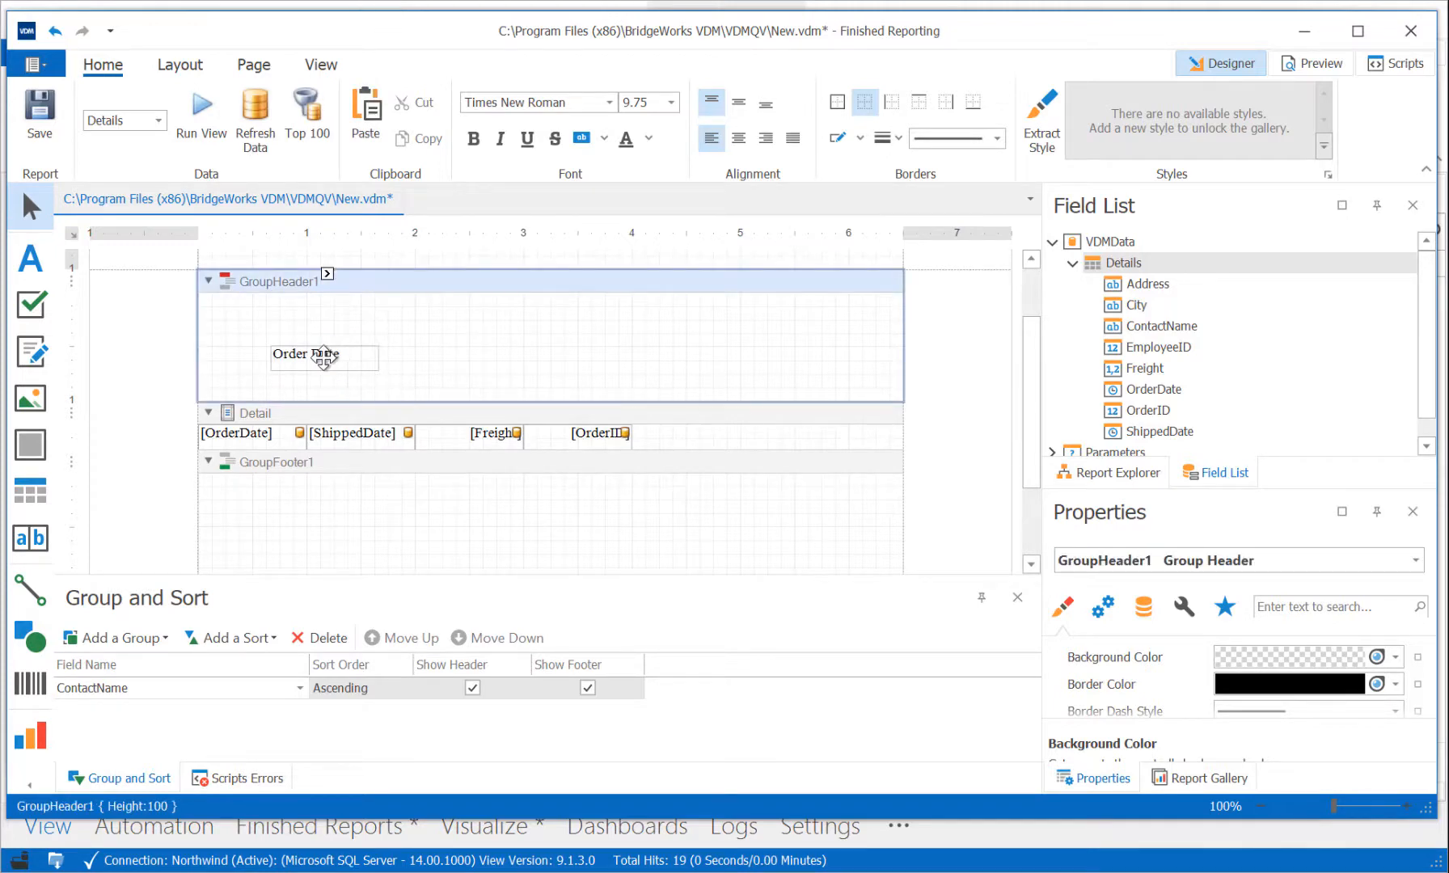
click(323, 356)
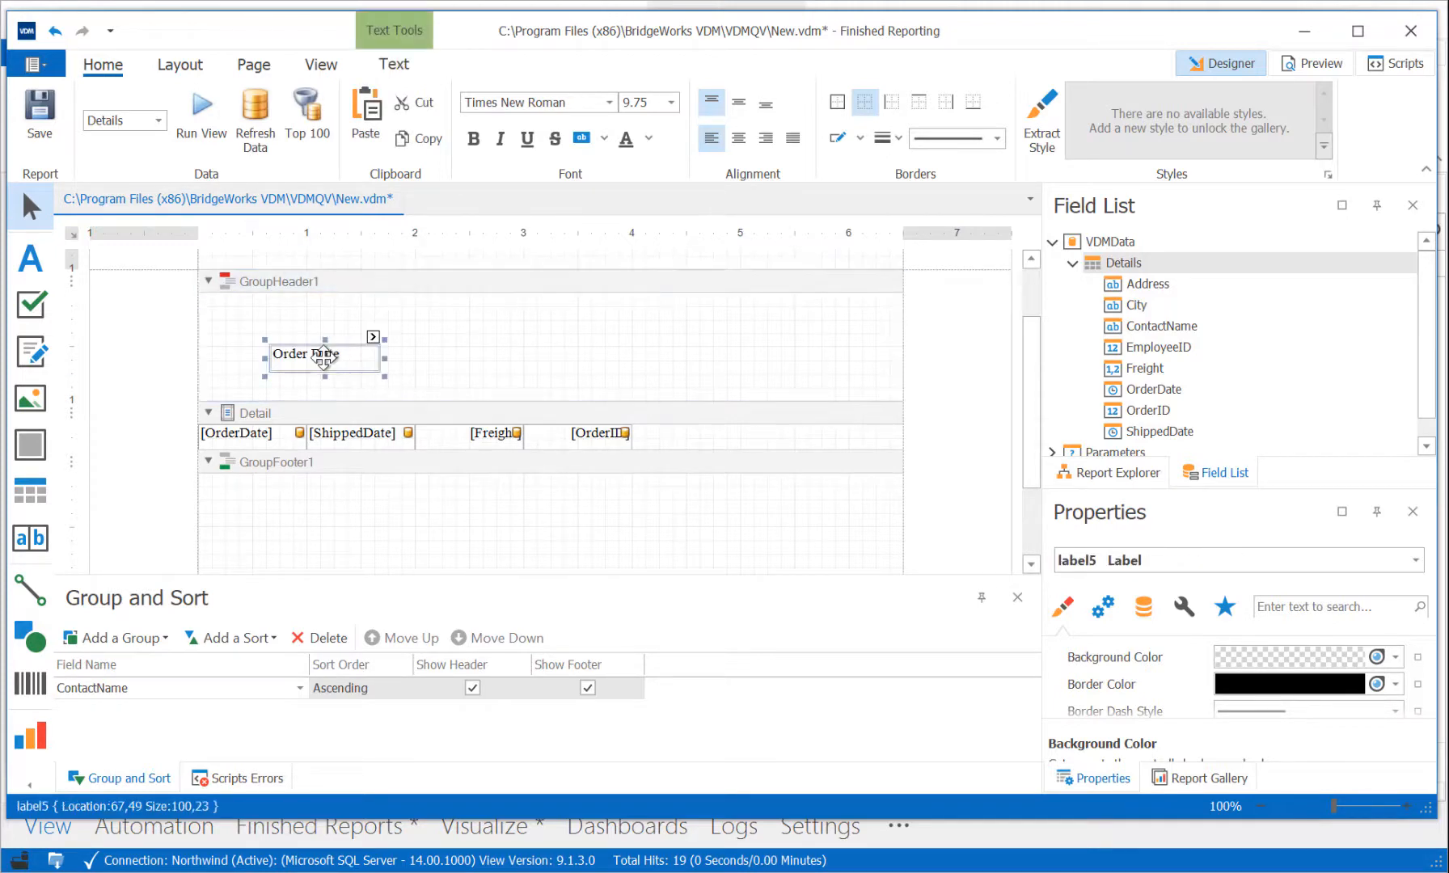
click(421, 361)
Step: Duplicate the Order Date label directly to its right and change the copy's text to "Shipped Date"
click(365, 360)
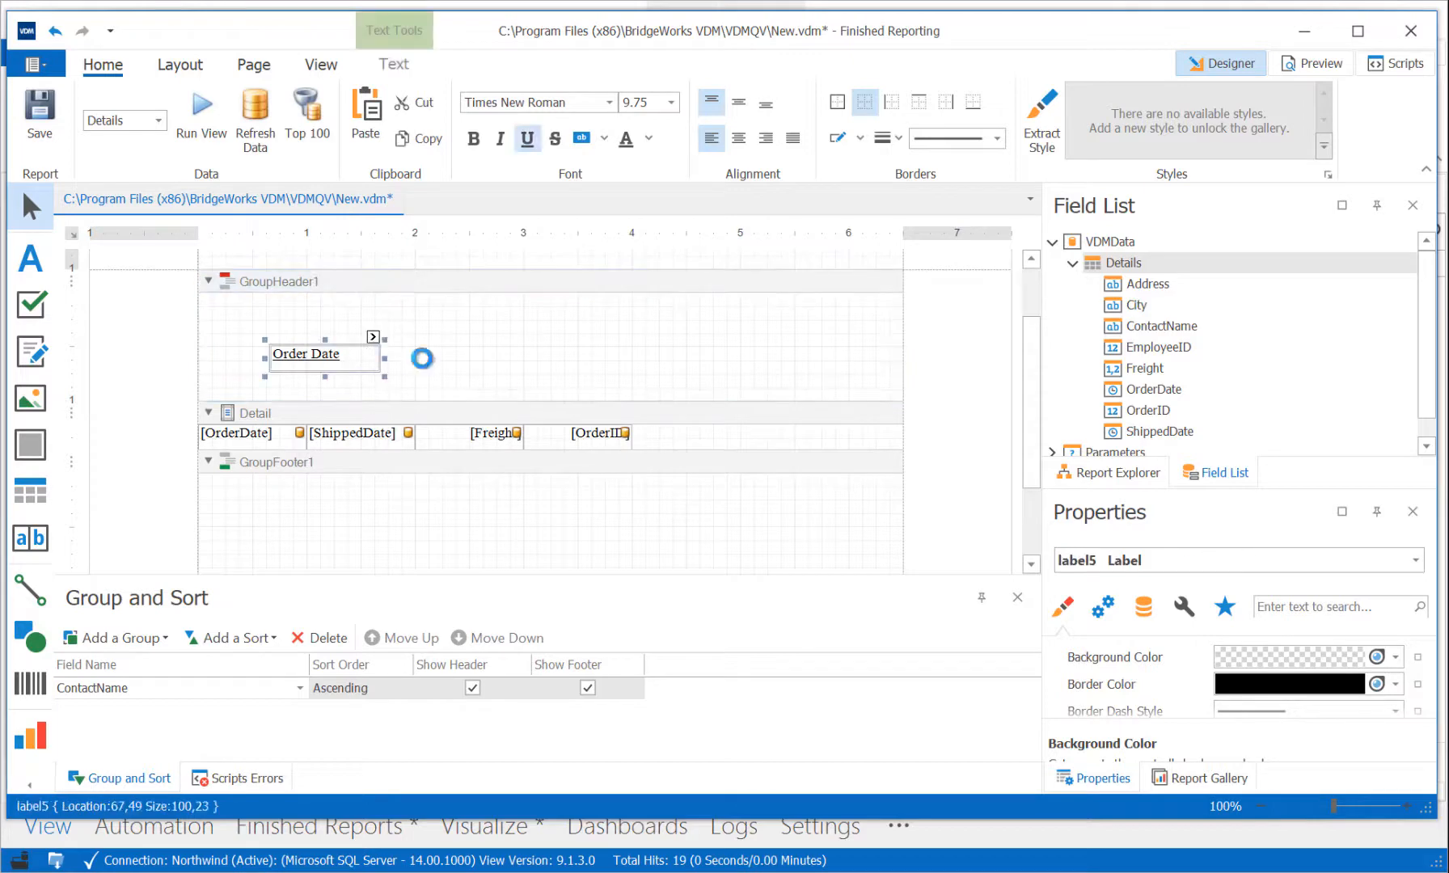
click(465, 366)
key(ctrl+v)
drag(374, 373, 471, 364)
double_click(440, 360)
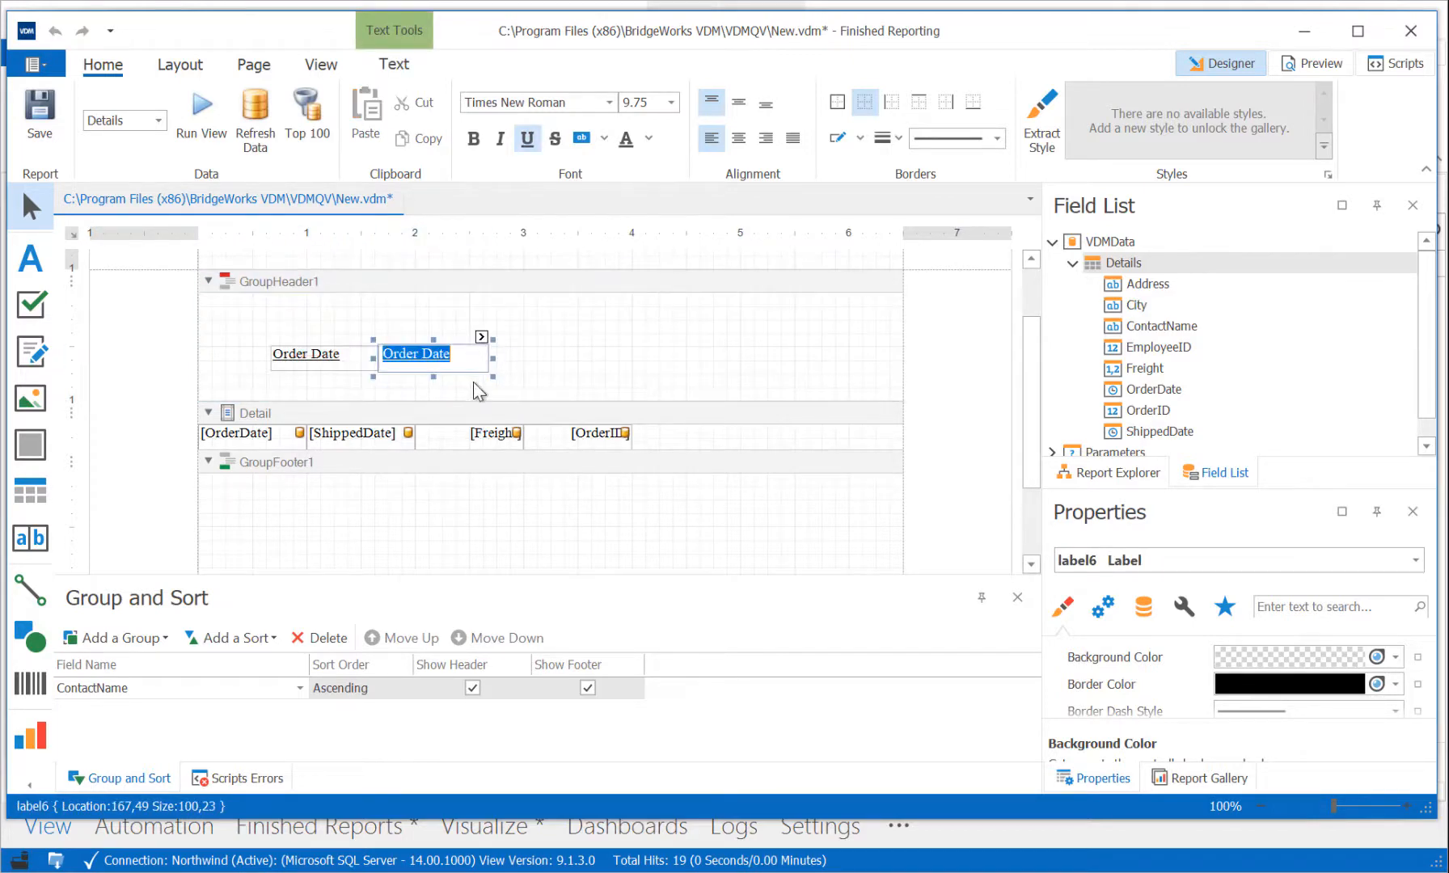
text(Shippe)
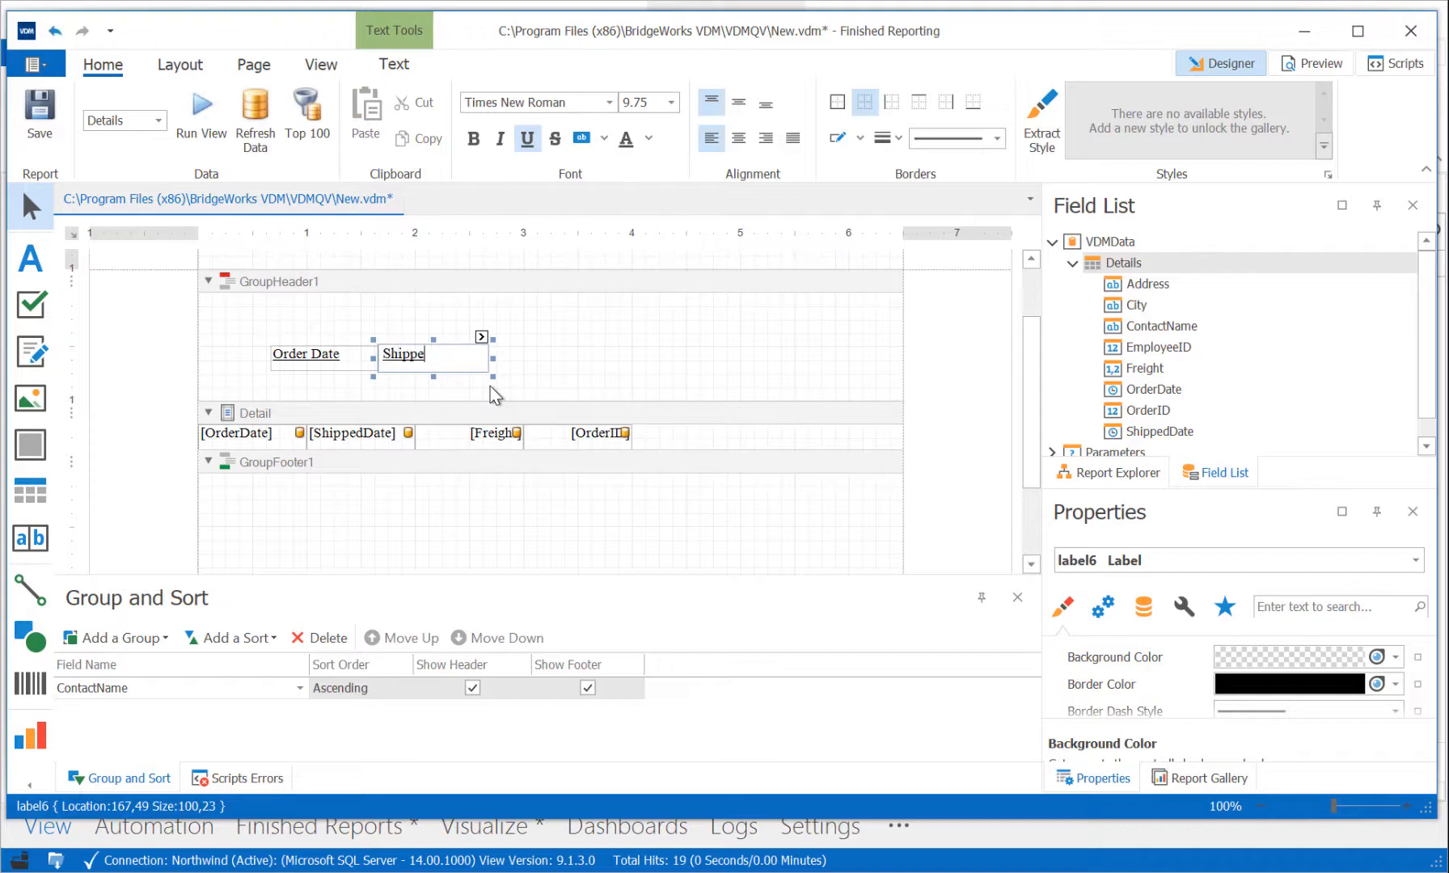
text(d Date)
click(509, 358)
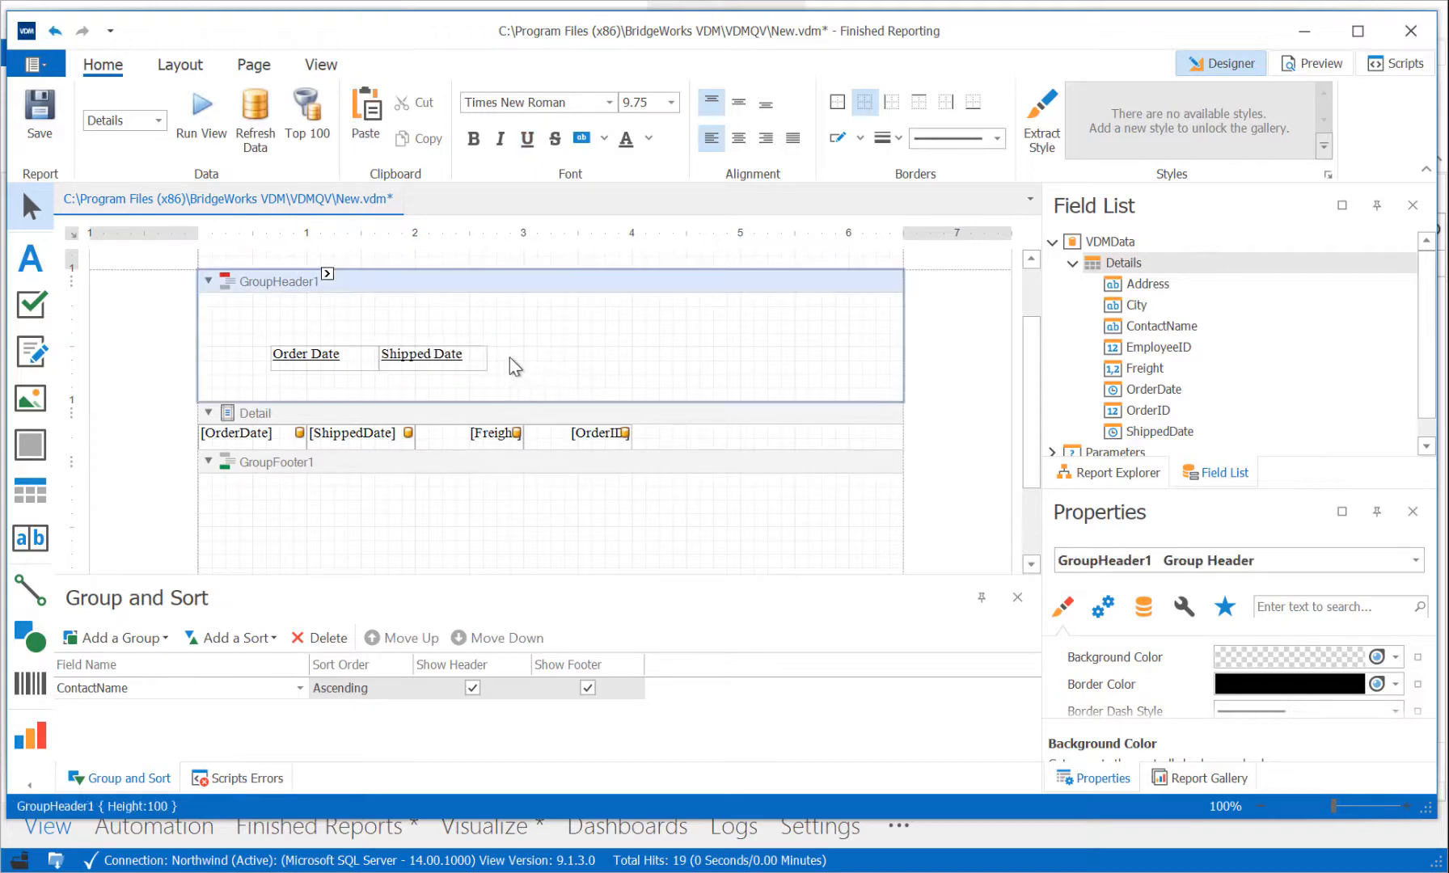
Step: Duplicate the Shipped Date label directly to its right and change the copy's text to "Freight"
click(479, 355)
key(ctrl+c)
key(ctrl+v)
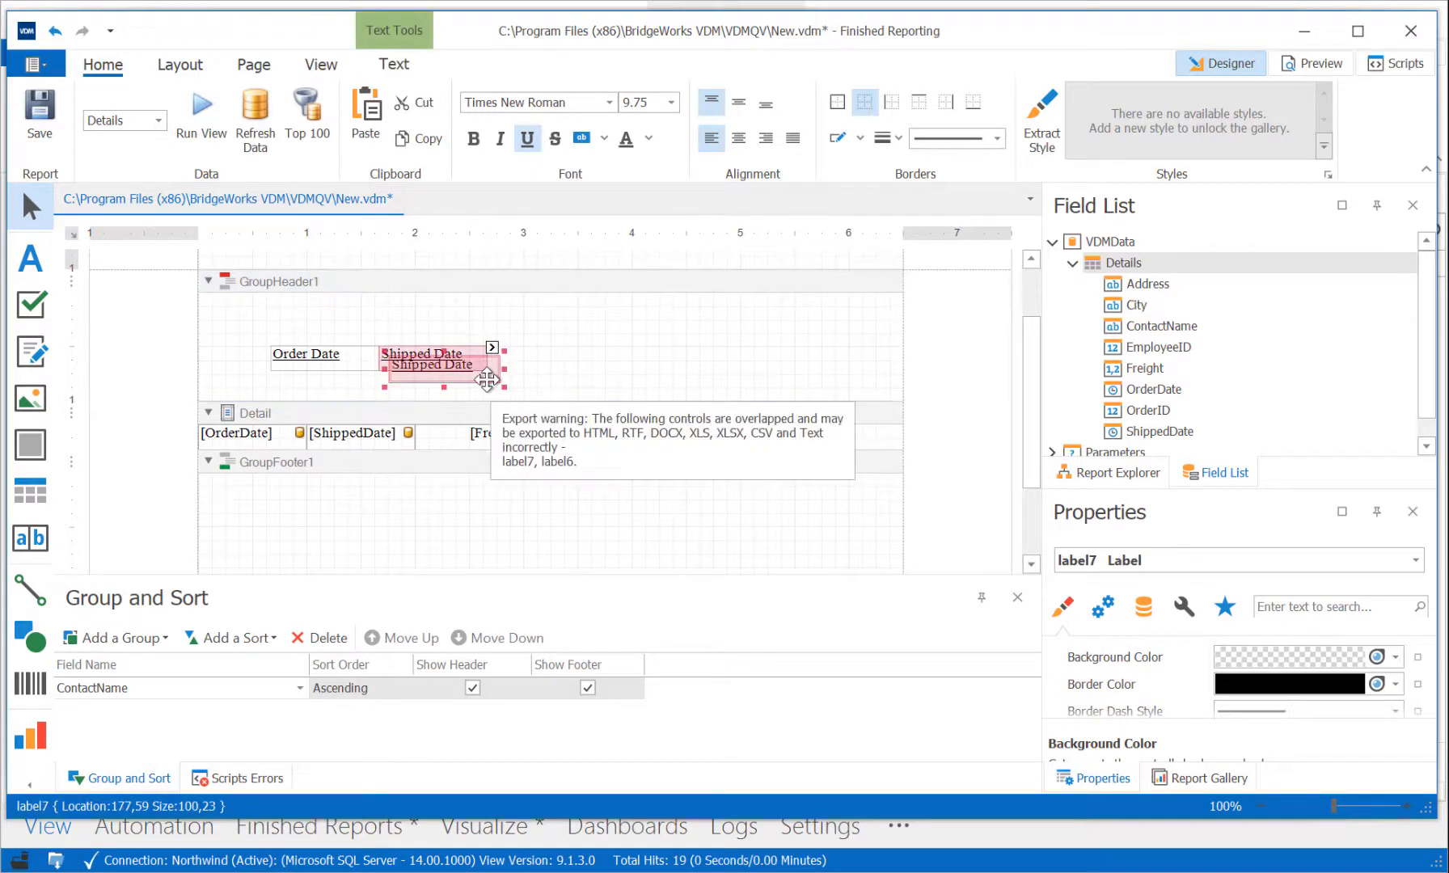
drag(488, 378, 582, 373)
double_click(556, 359)
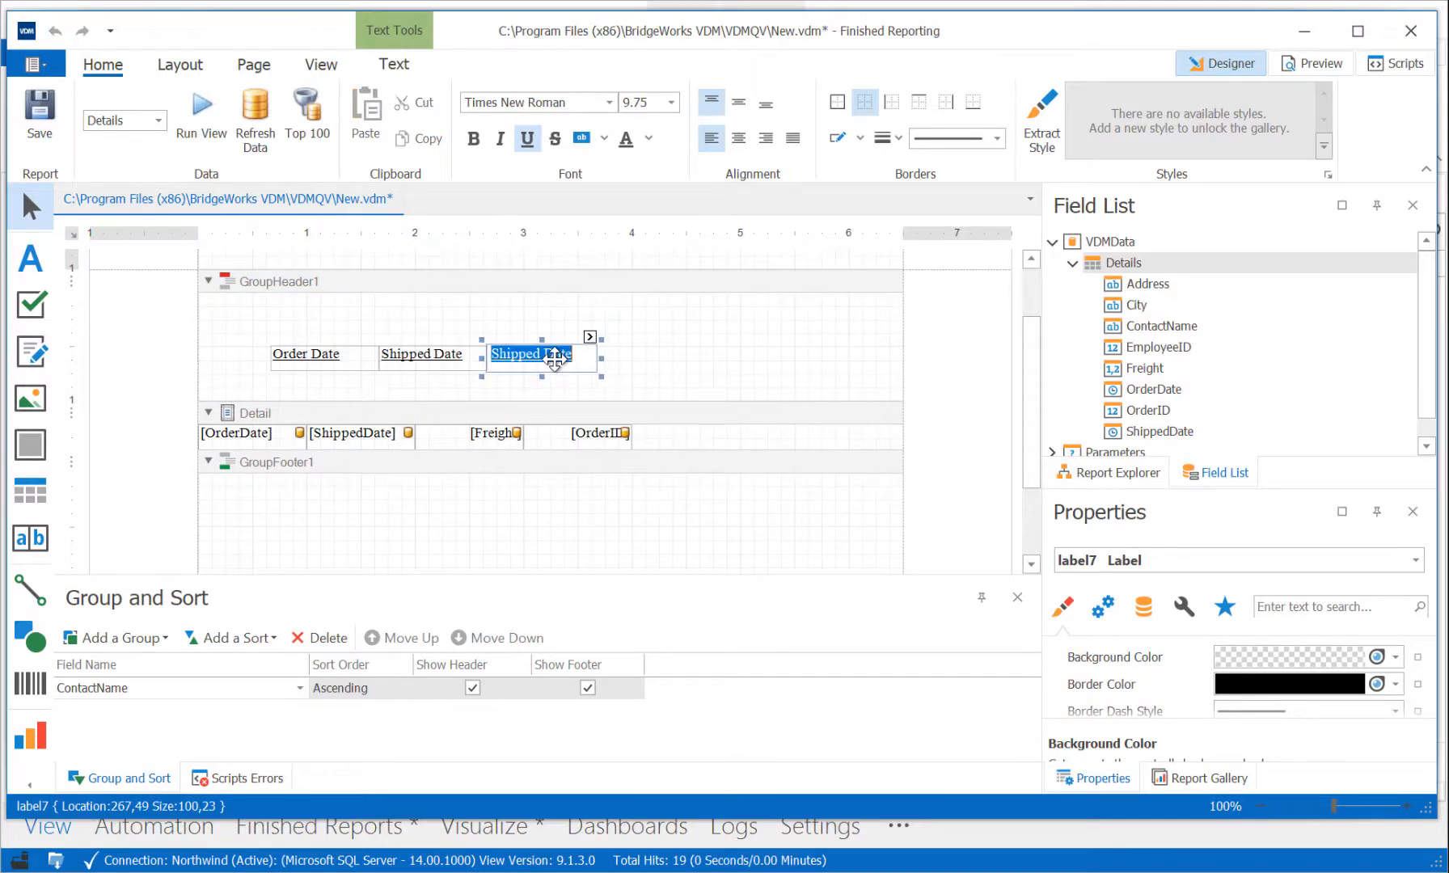
text(Freight)
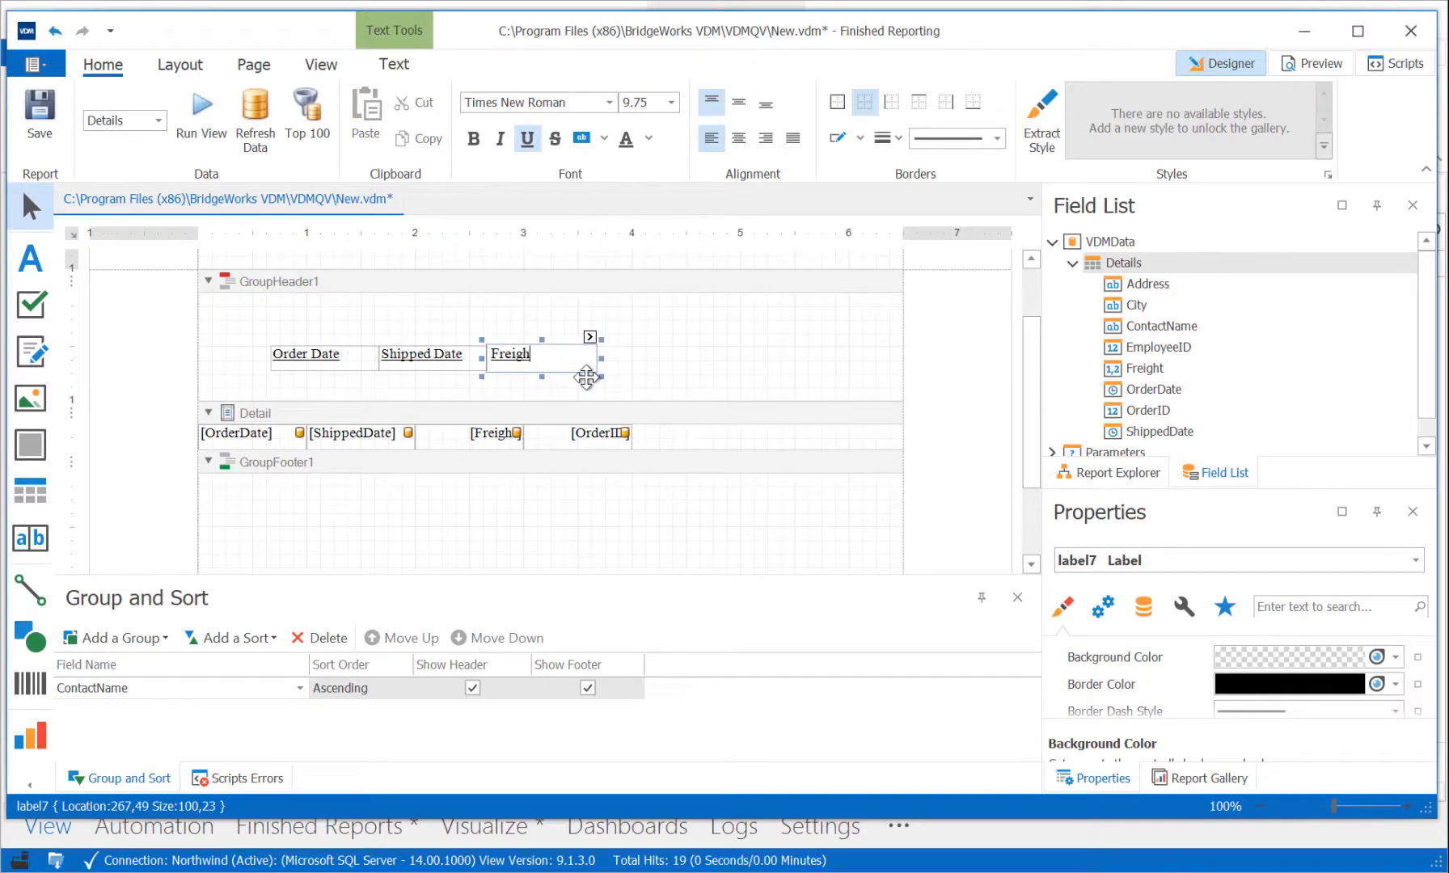
click(628, 359)
Step: Duplicate the Freight label directly to its right and change the copy's text to "Order ID"
click(573, 363)
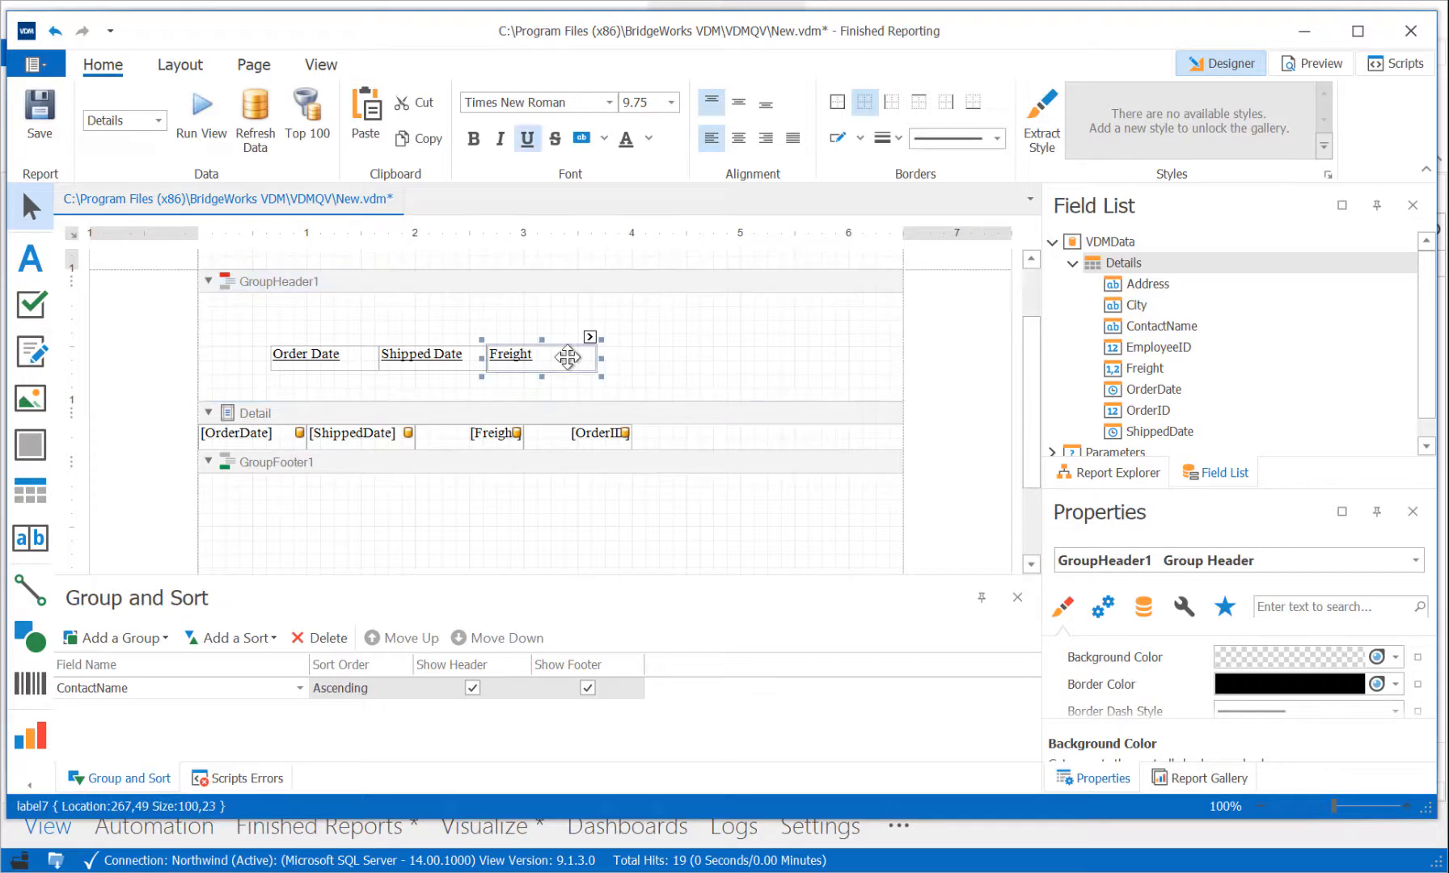
key(ctrl+c)
key(ctrl+v)
drag(577, 369, 672, 362)
double_click(671, 361)
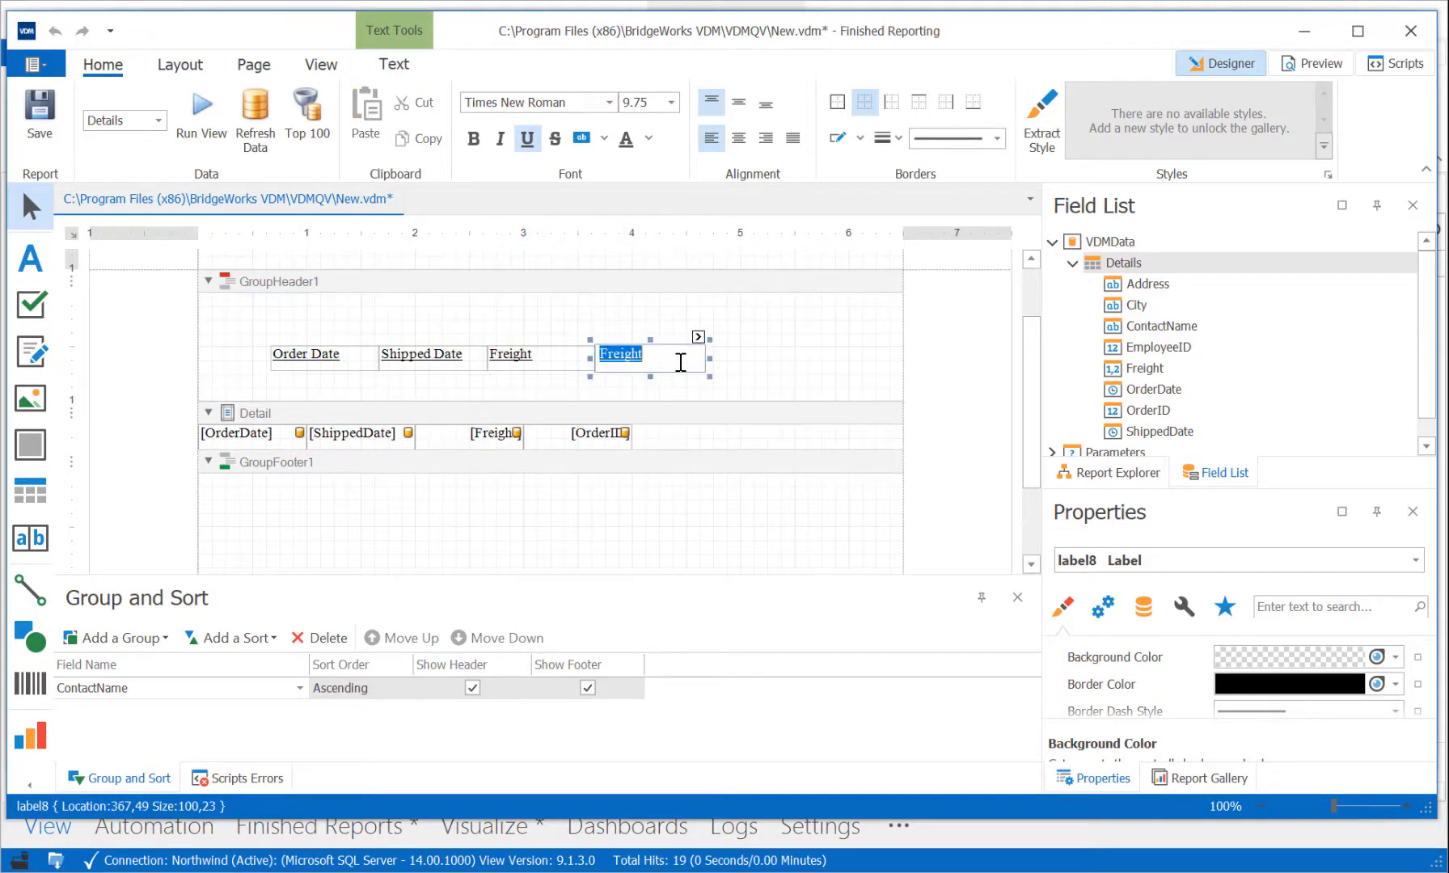
text(Order ID)
click(774, 365)
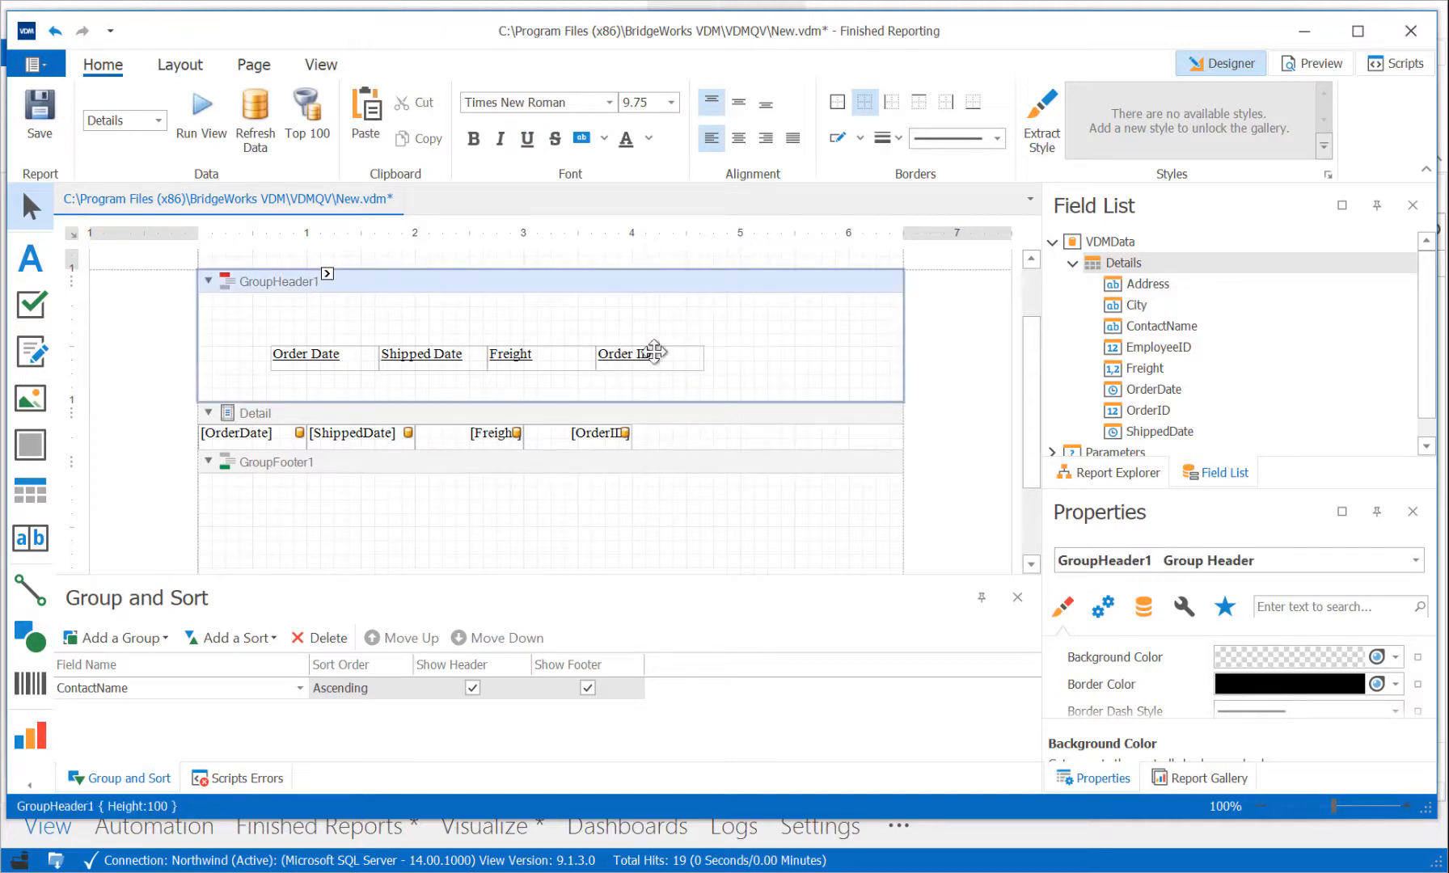
Step: Move the four heading labels directly above their detail fields and add a ContactName field, 300 wide, above them in the group header
drag(721, 330, 254, 388)
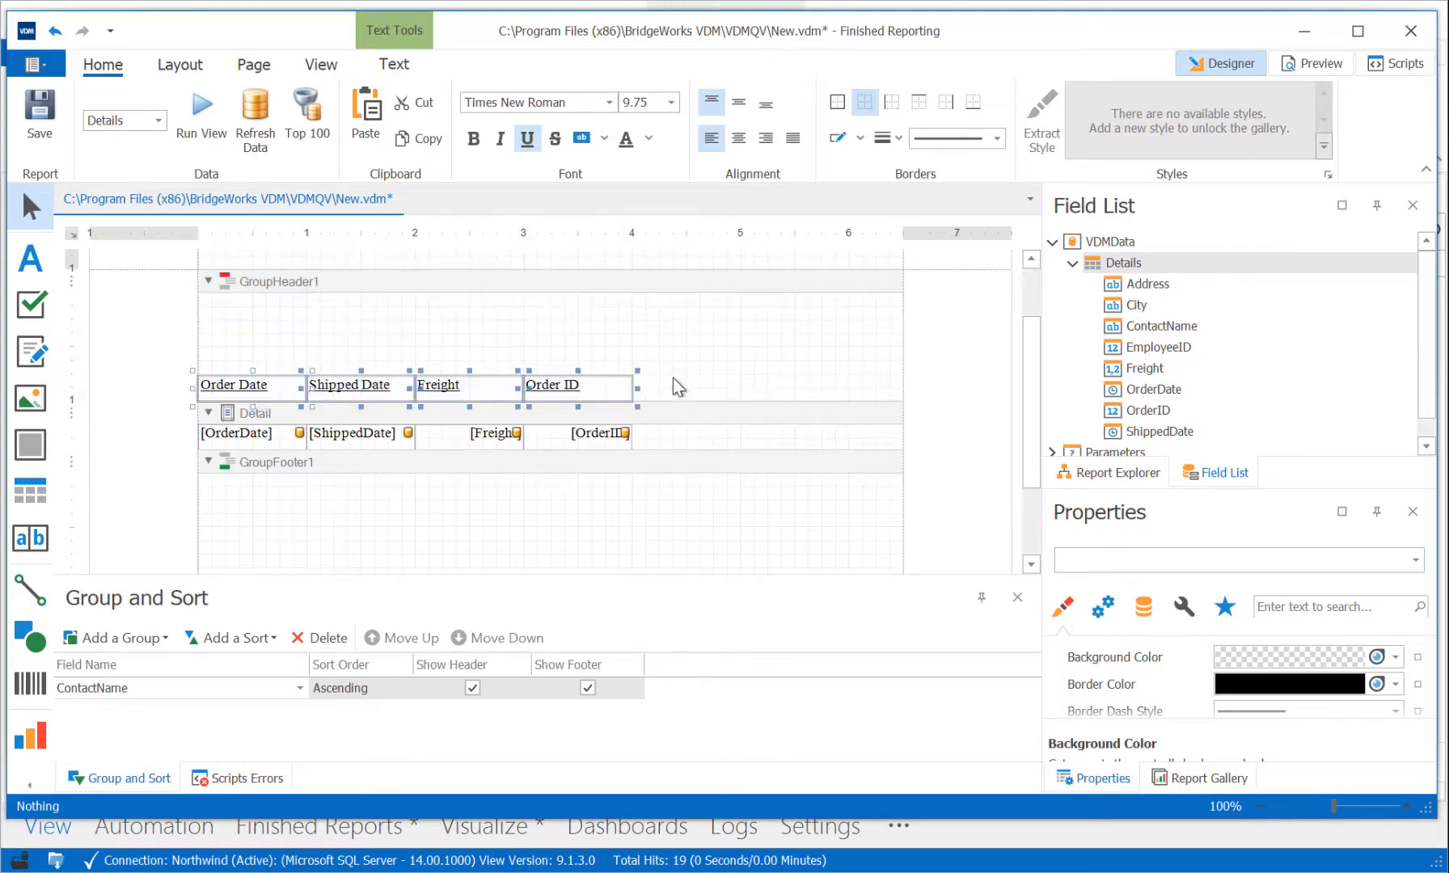
click(692, 370)
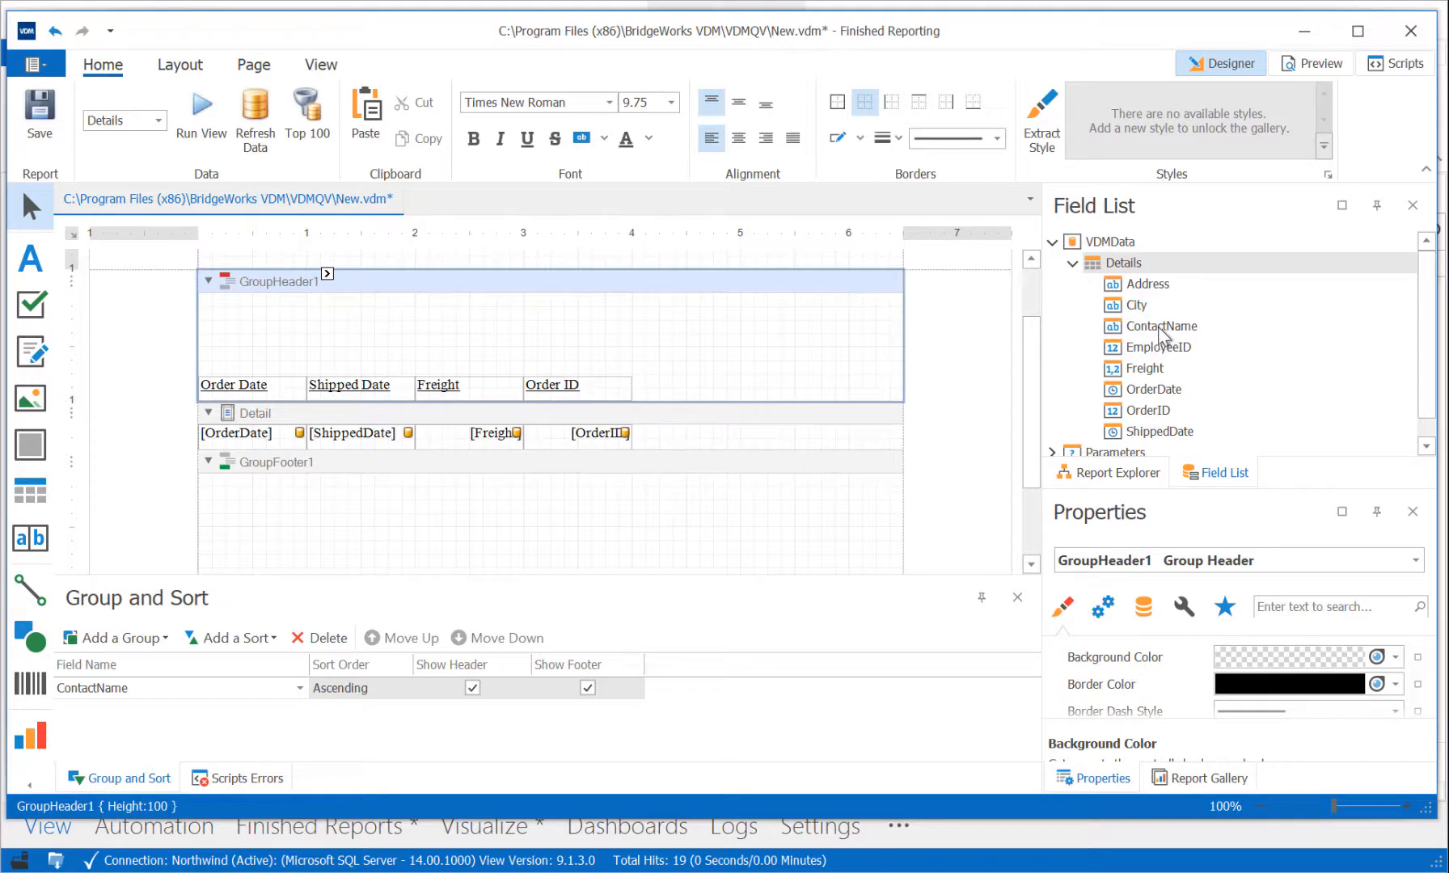
drag(1160, 327, 523, 375)
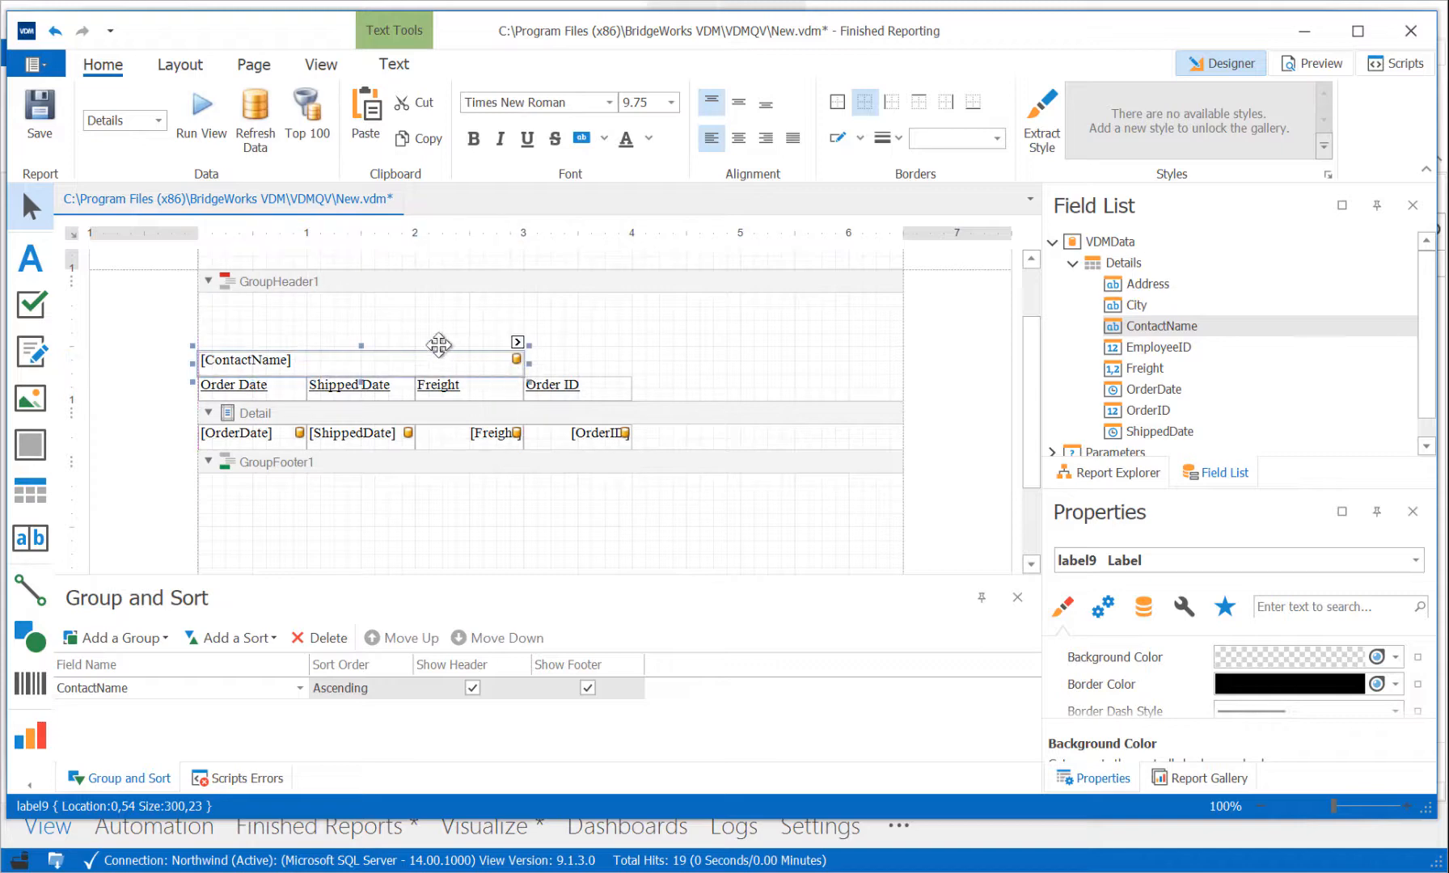
Step: Make the ContactName field bold at size 16 and extend it upward to a height of about 38
key(ctrl+b)
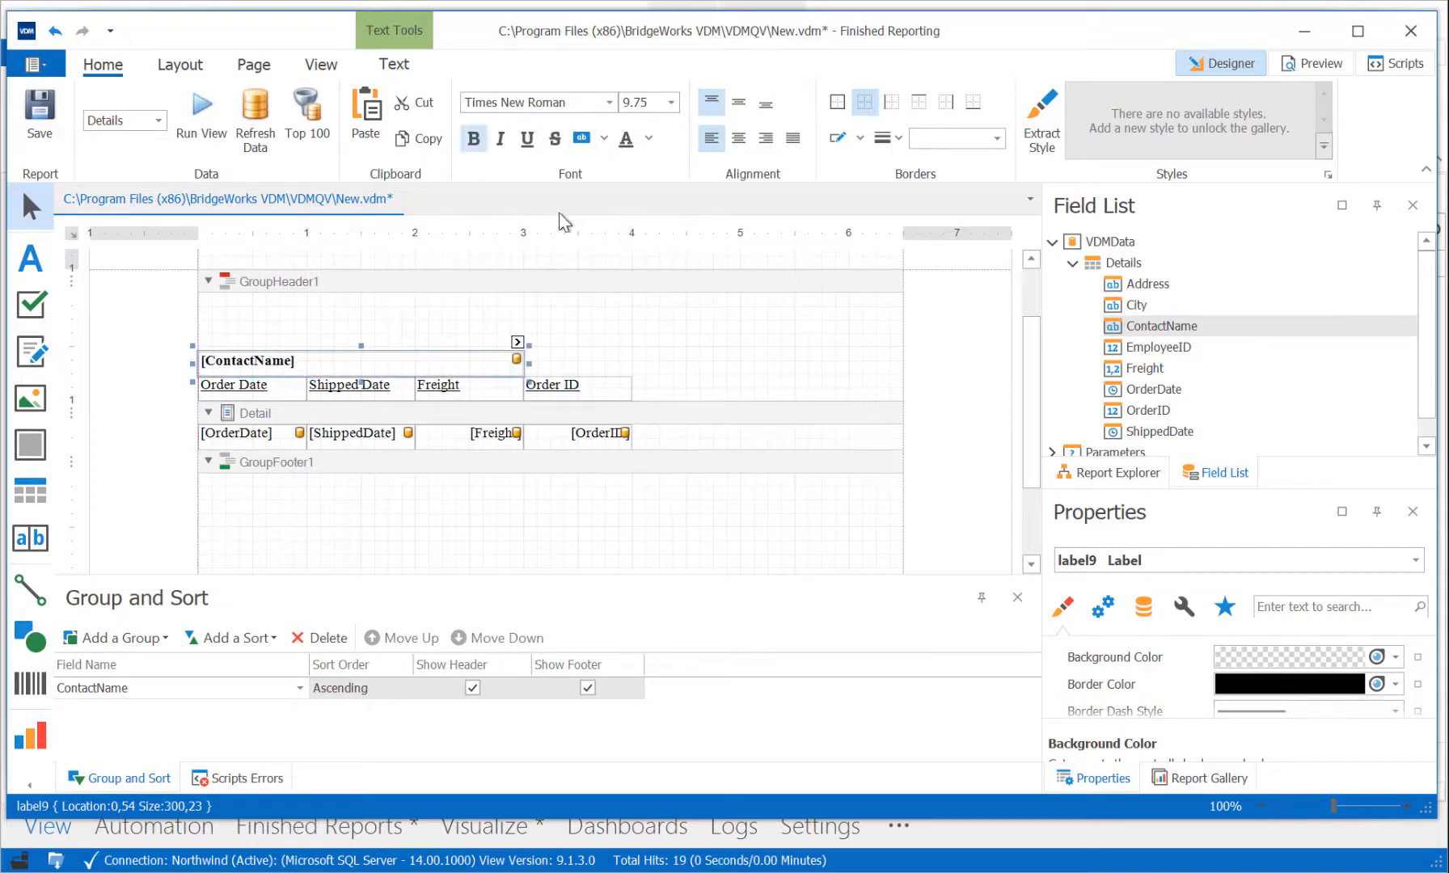
click(671, 103)
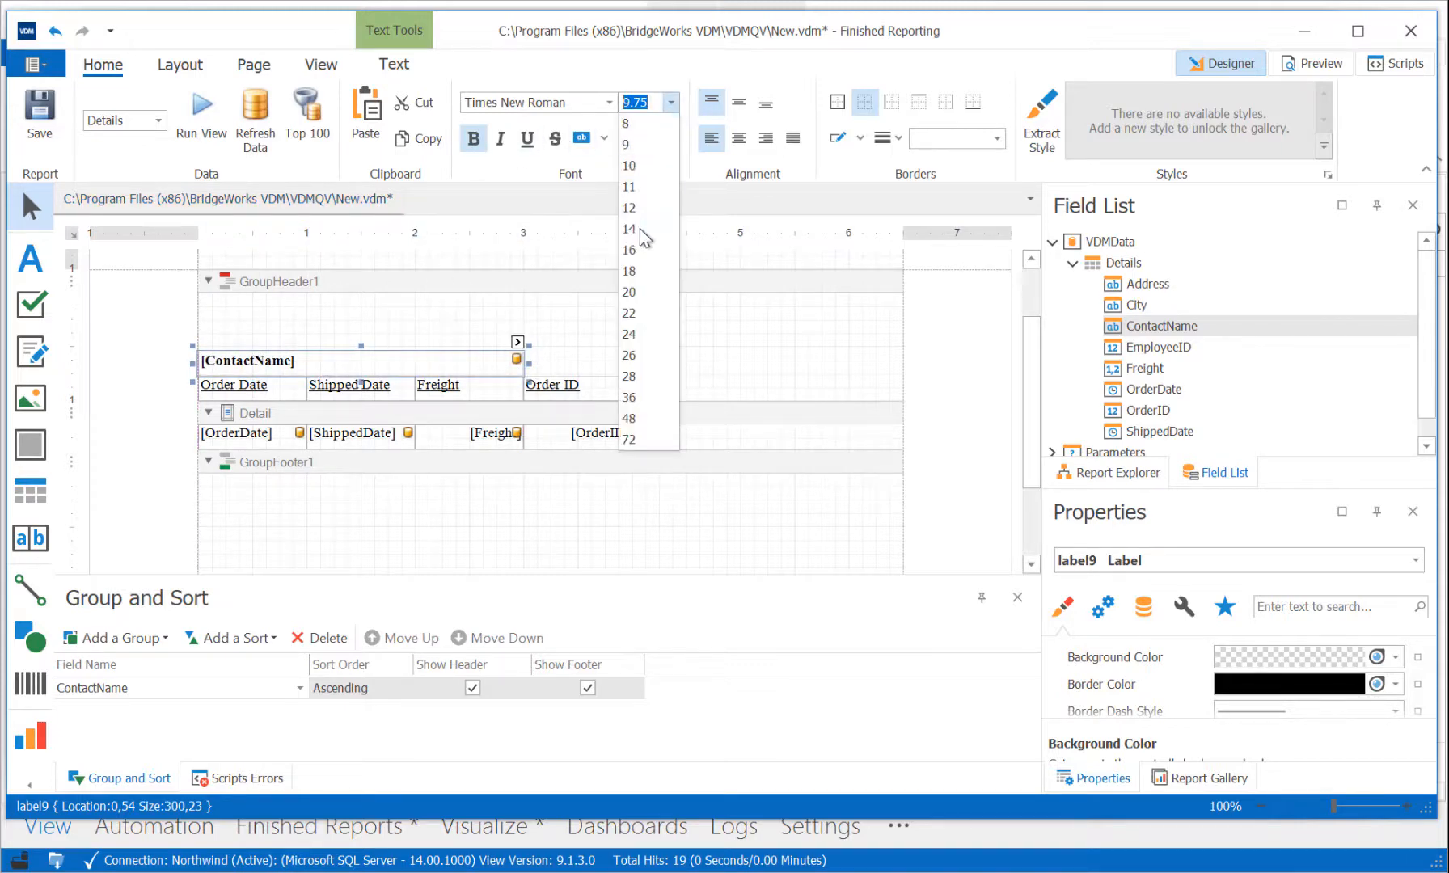
click(635, 252)
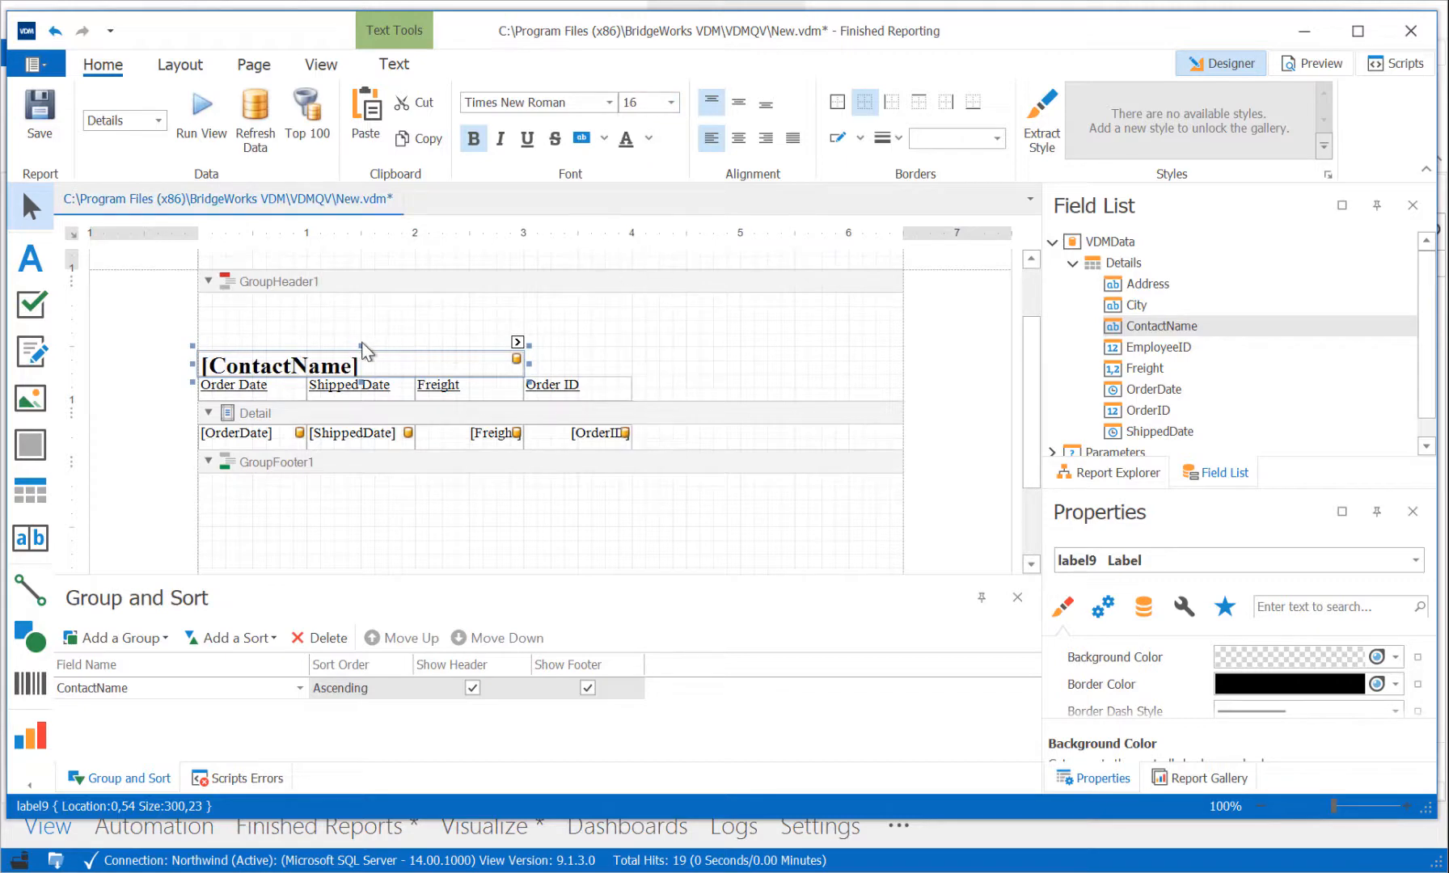
drag(361, 333, 360, 316)
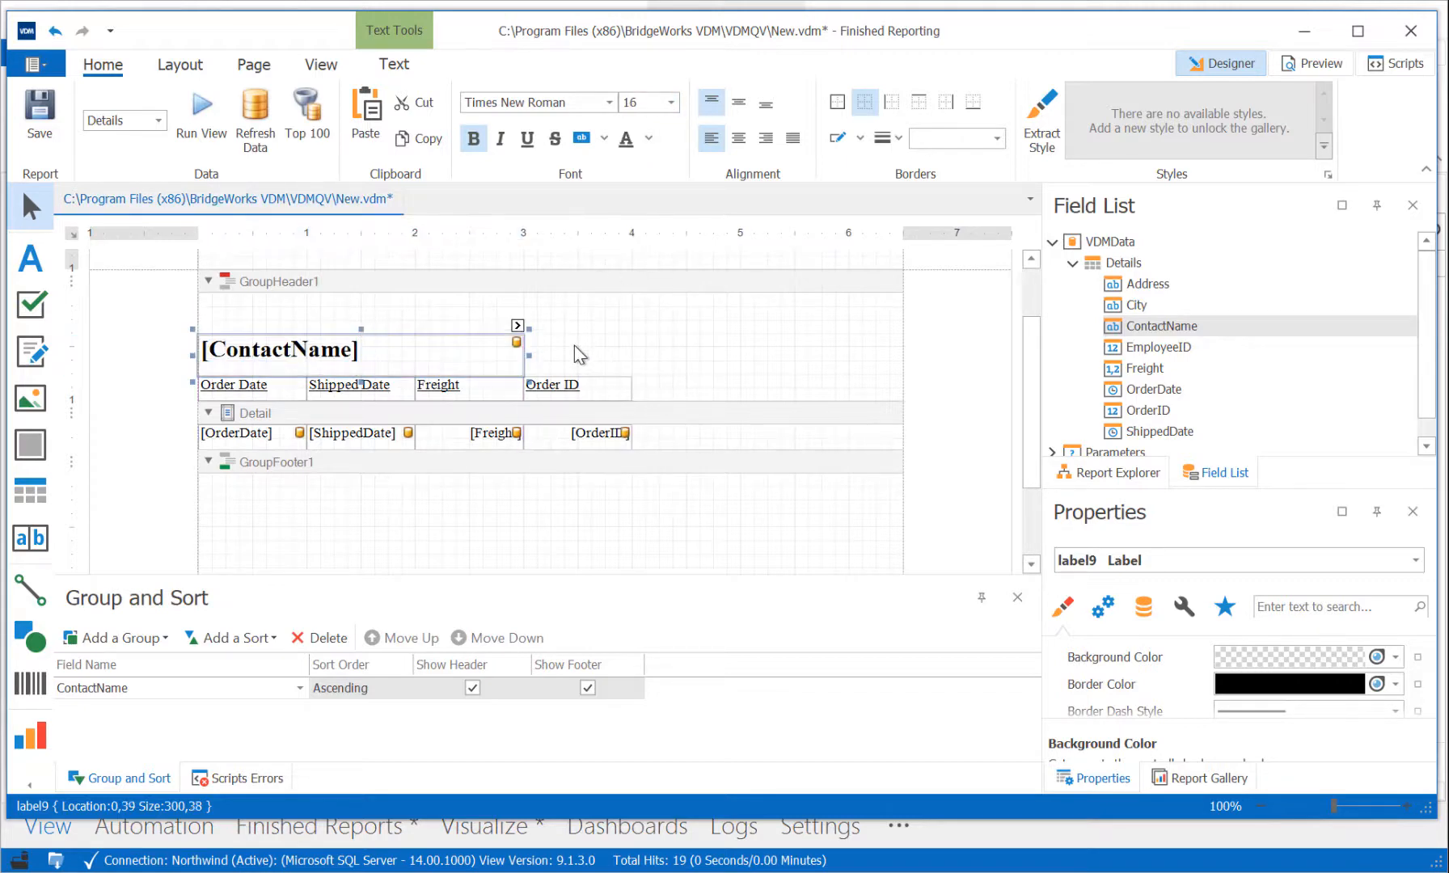
click(594, 348)
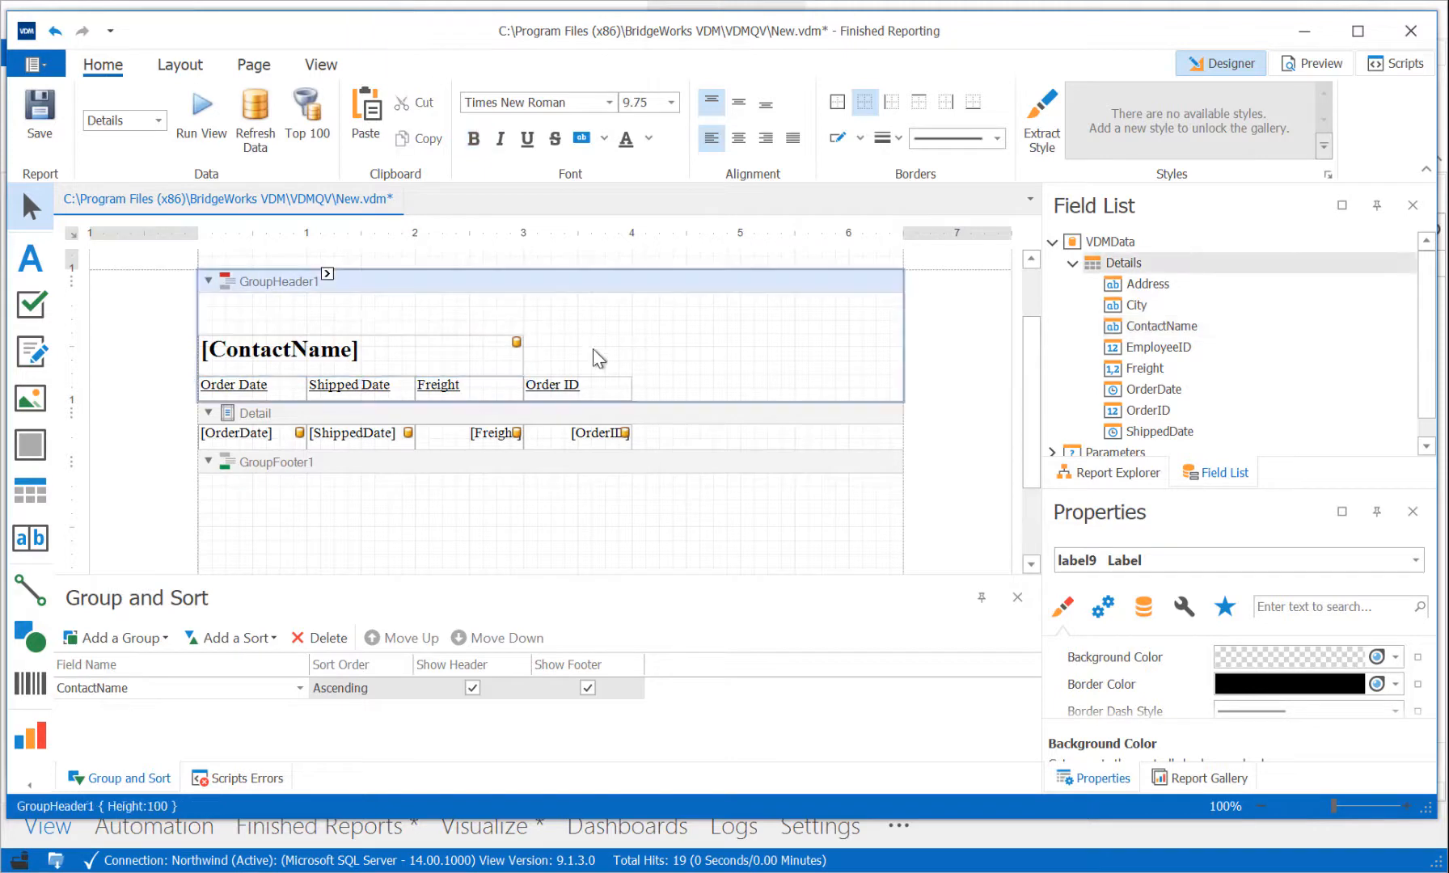
Step: Center the ContactName field's text vertically
click(452, 347)
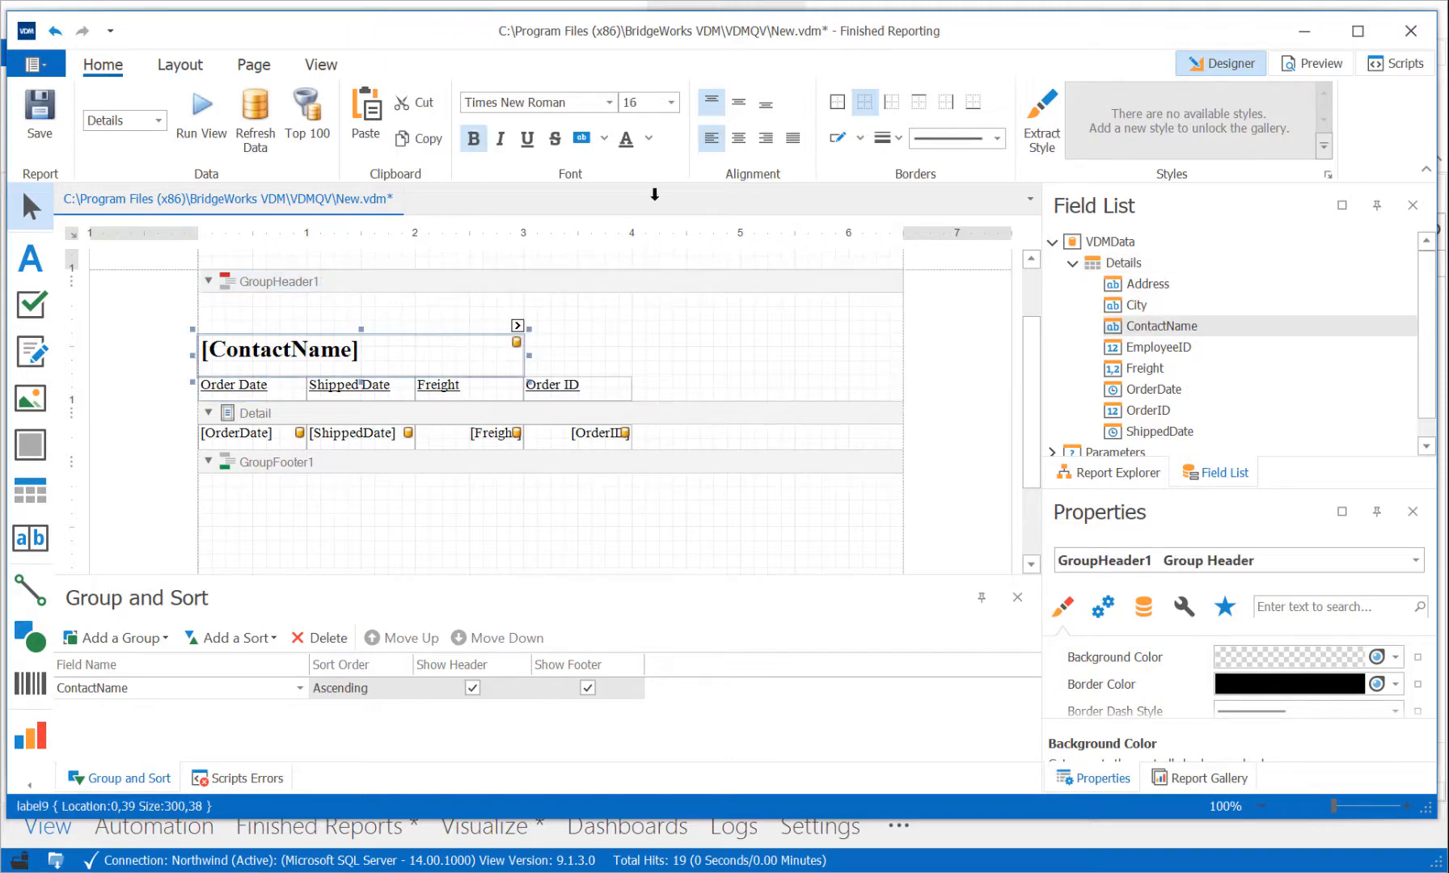
click(738, 102)
click(592, 347)
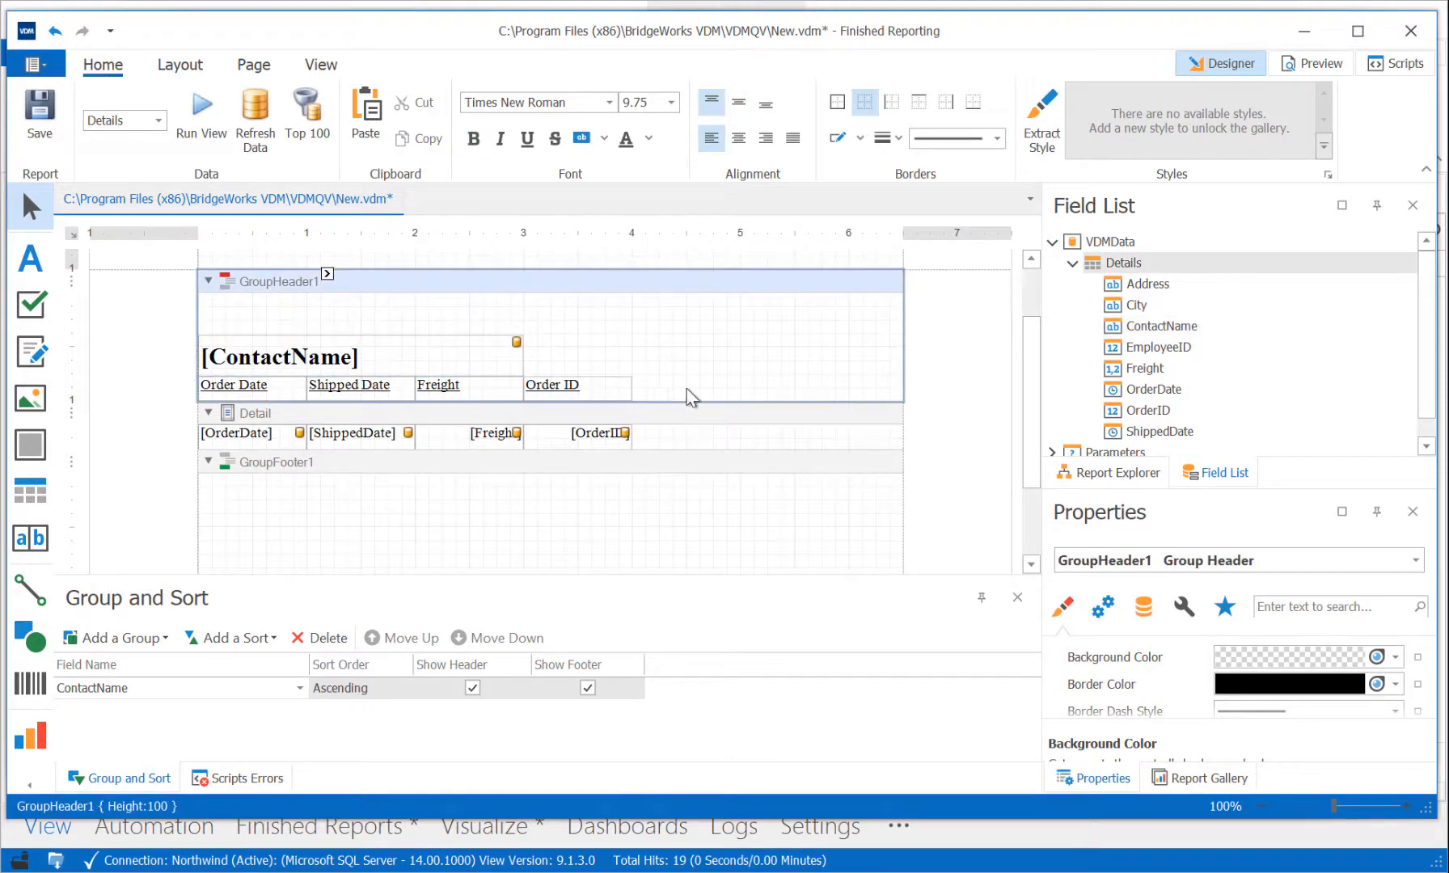
Step: Center the text of the four heading labels and their four detail fields both vertically and horizontally
drag(689, 396, 202, 469)
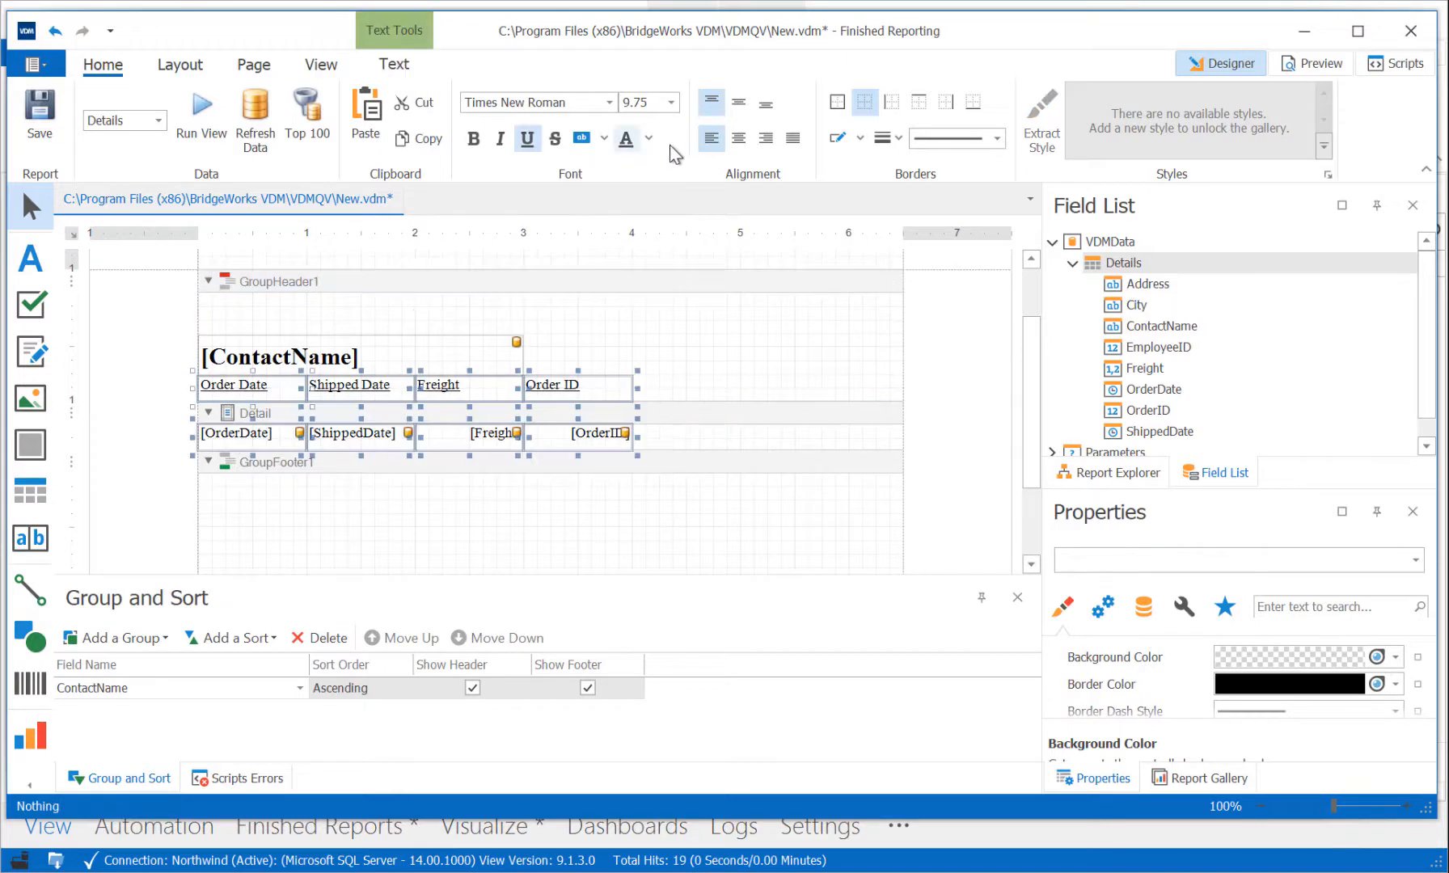
click(737, 103)
click(738, 137)
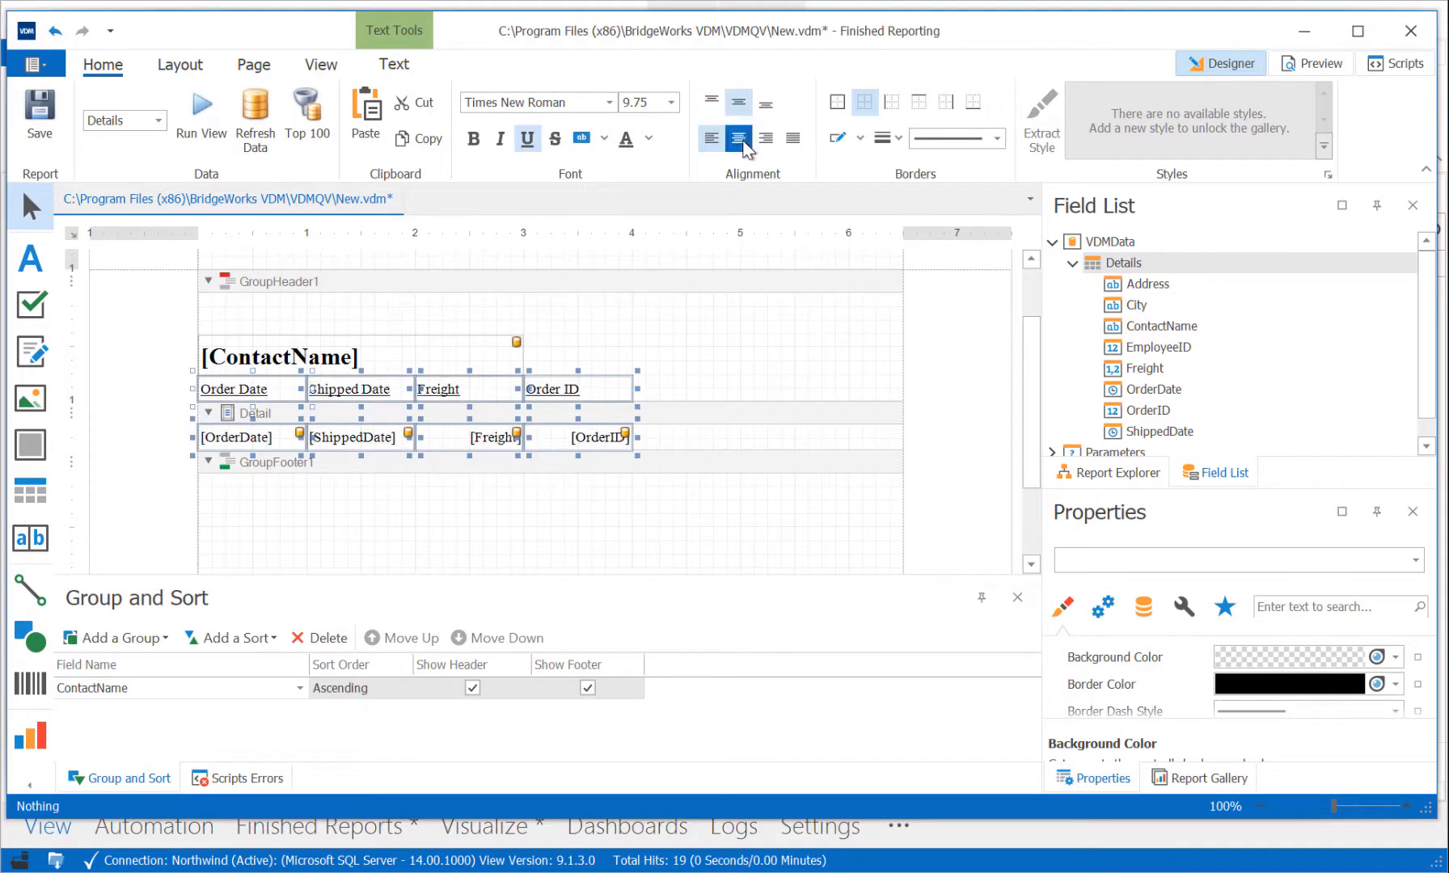
click(715, 368)
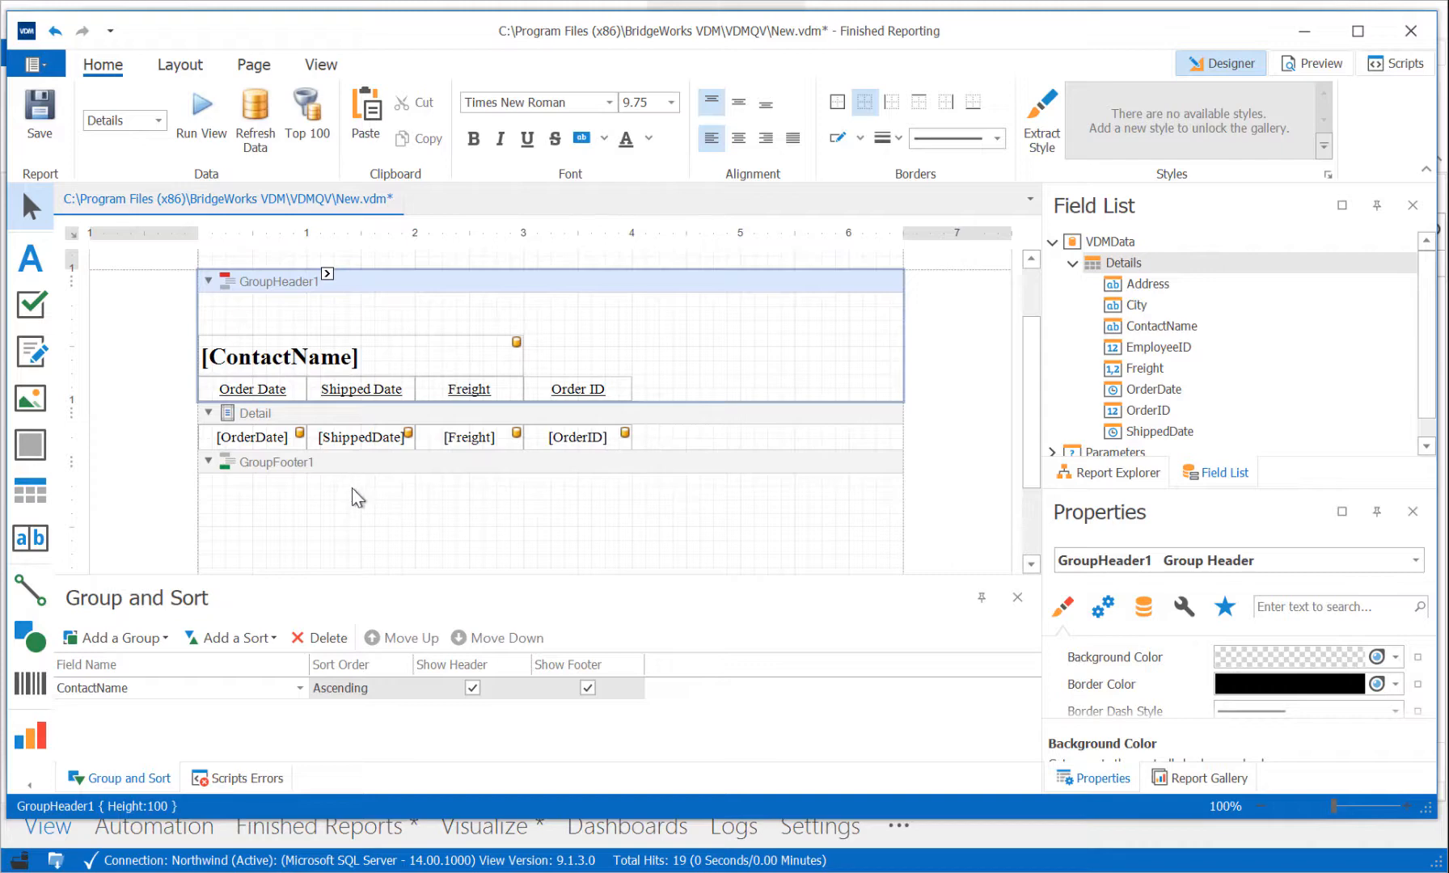
Step: Add a label reading "Total Freight:" at the top of the group footer, aligned with the Shipped Date column
click(33, 260)
click(287, 502)
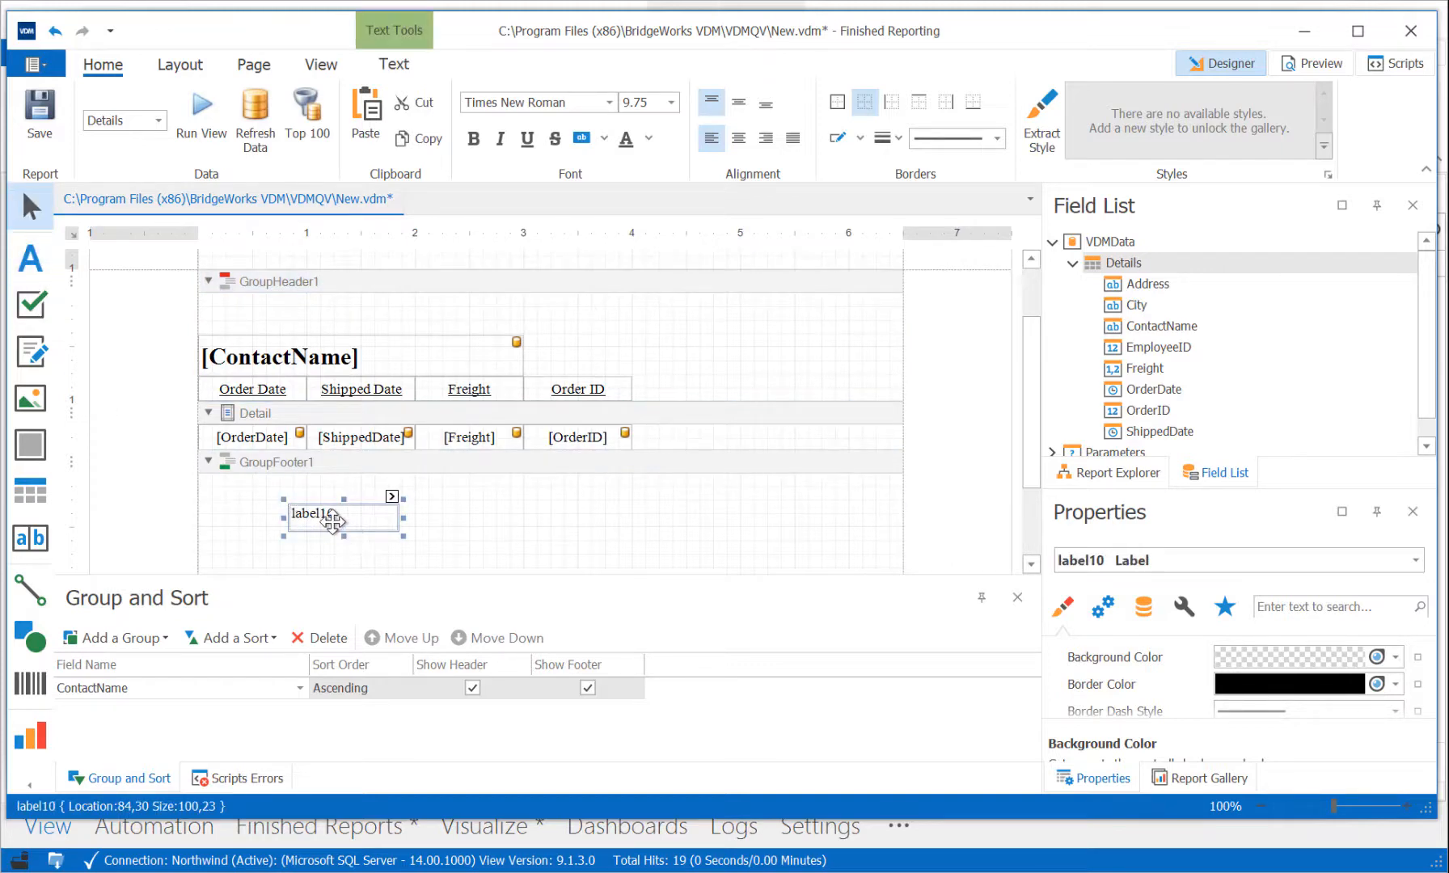
drag(331, 522, 344, 486)
double_click(390, 491)
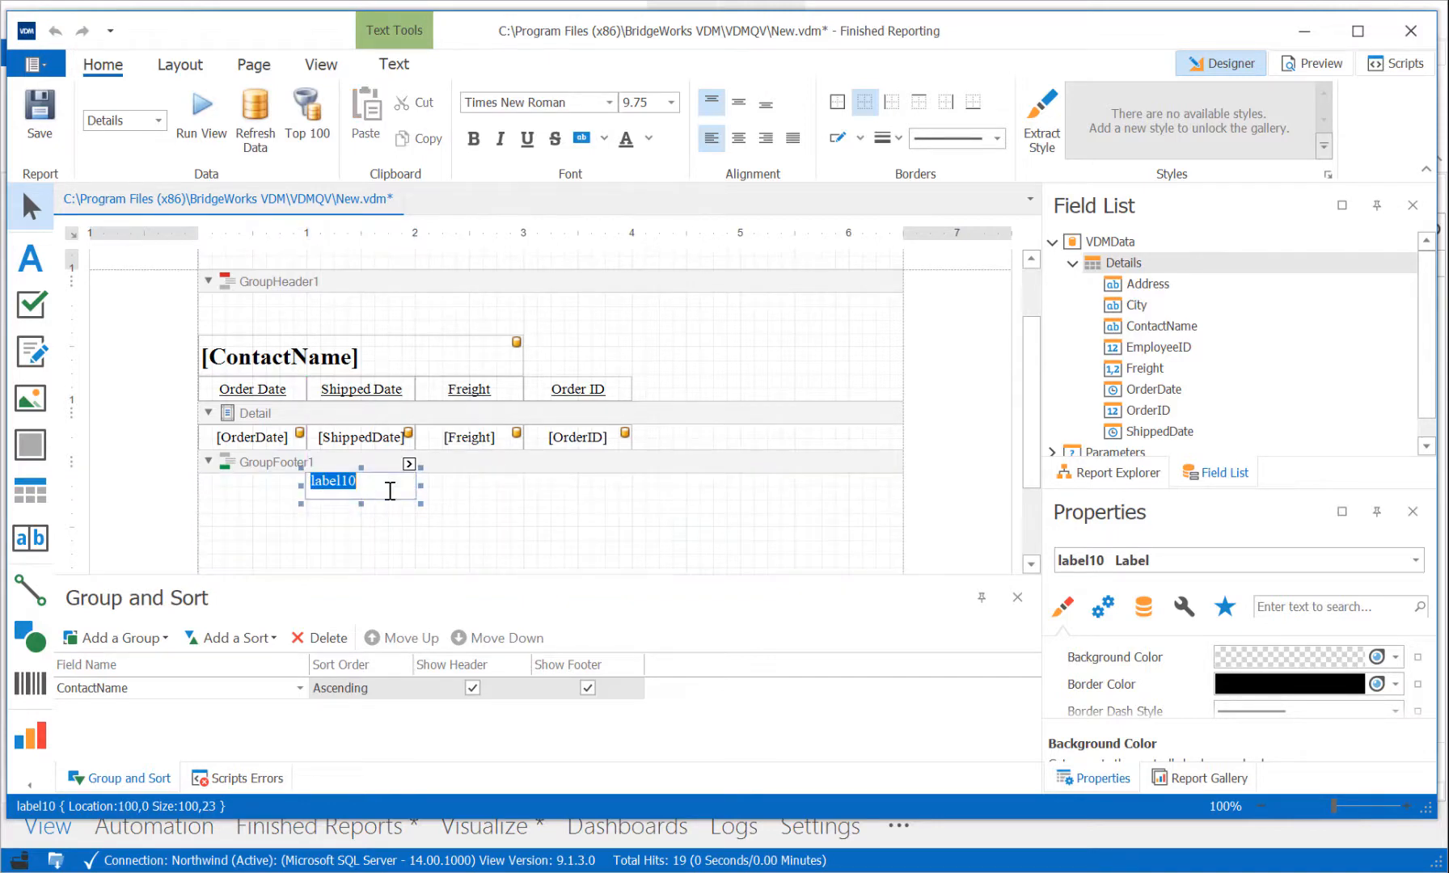
text(Total Freight:)
click(483, 493)
Step: Right-align the text of the Total Freight label
click(384, 489)
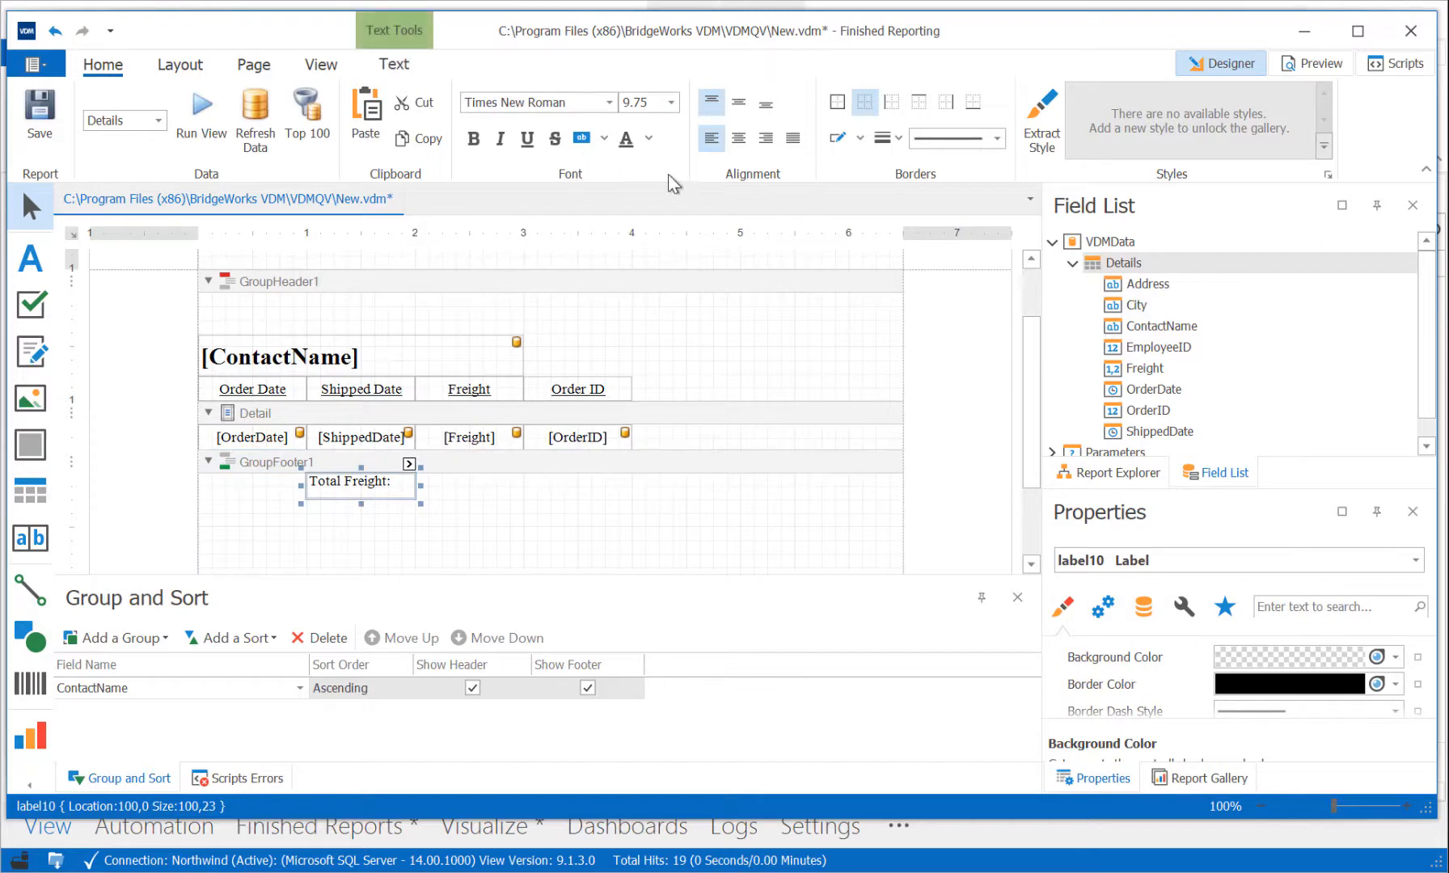
click(765, 139)
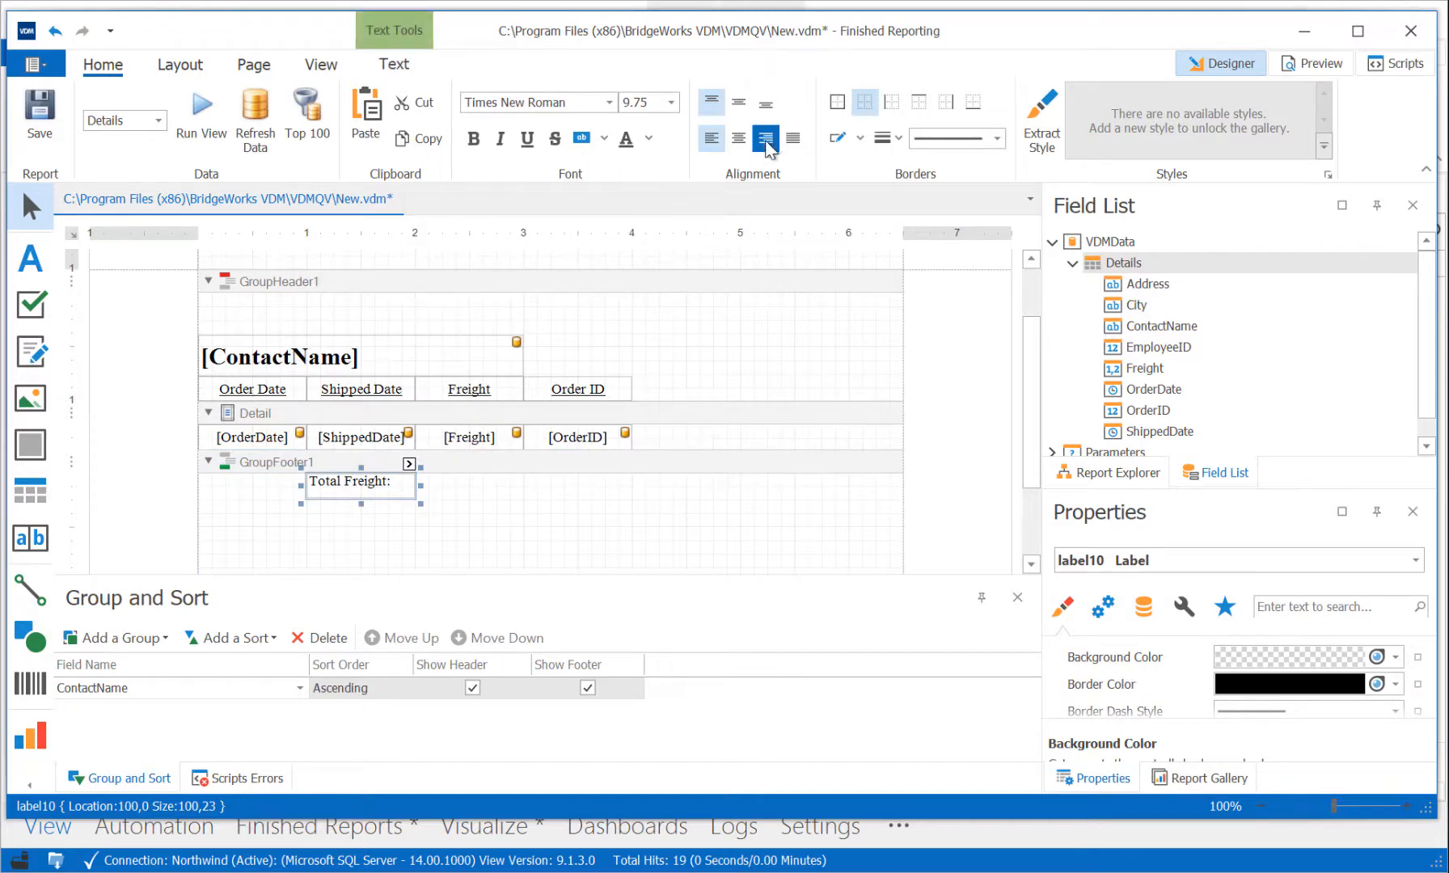
click(471, 488)
Step: Copy the Freight detail field into the group footer, directly to the right of the Total Freight label
click(476, 439)
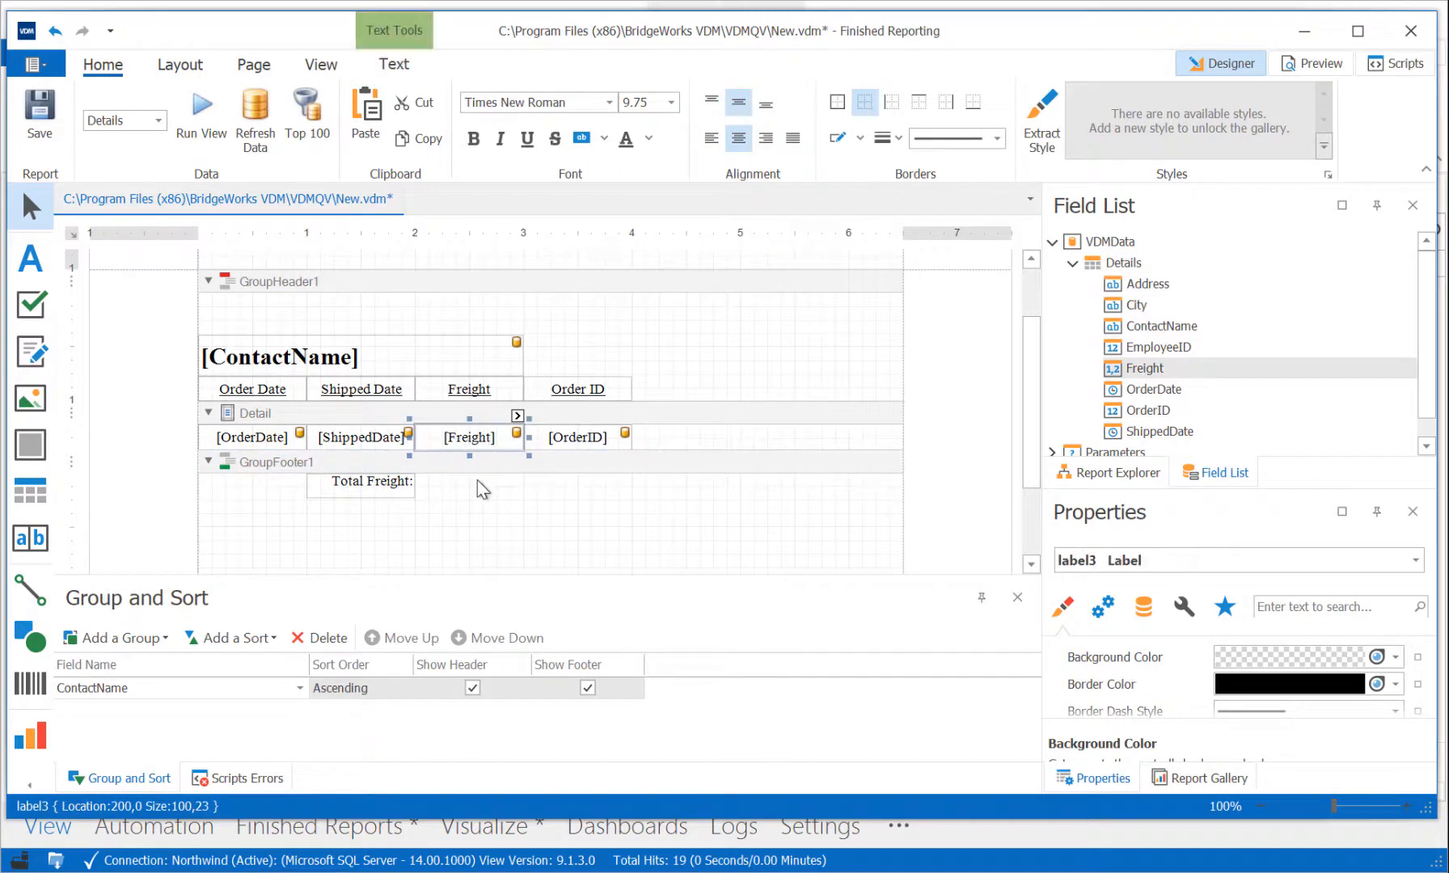
click(480, 489)
key(ctrl+v)
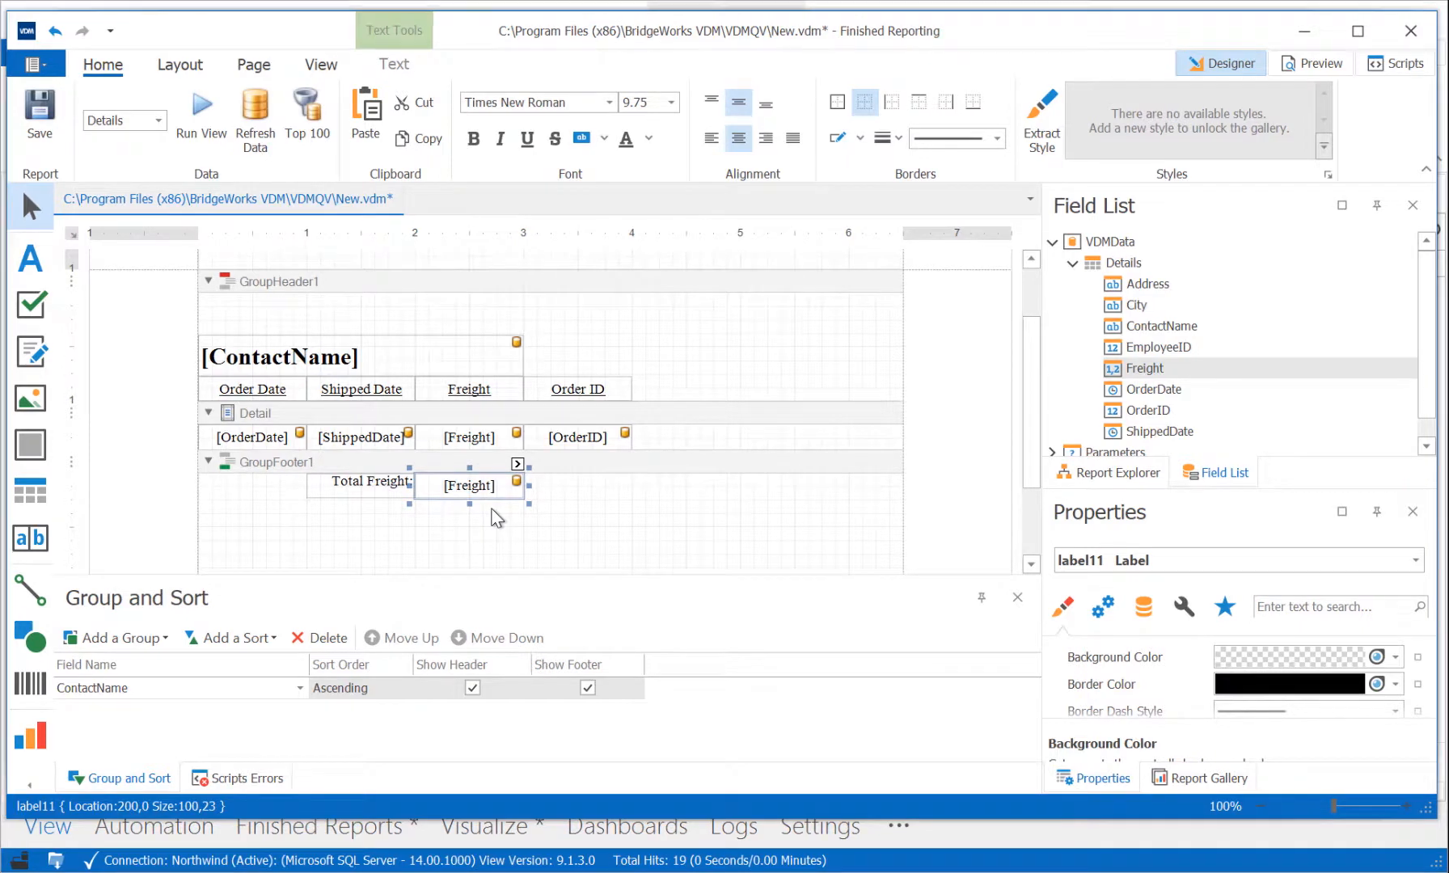
Step: Set the Summary option of the Freight field in the group footer to Group
click(517, 464)
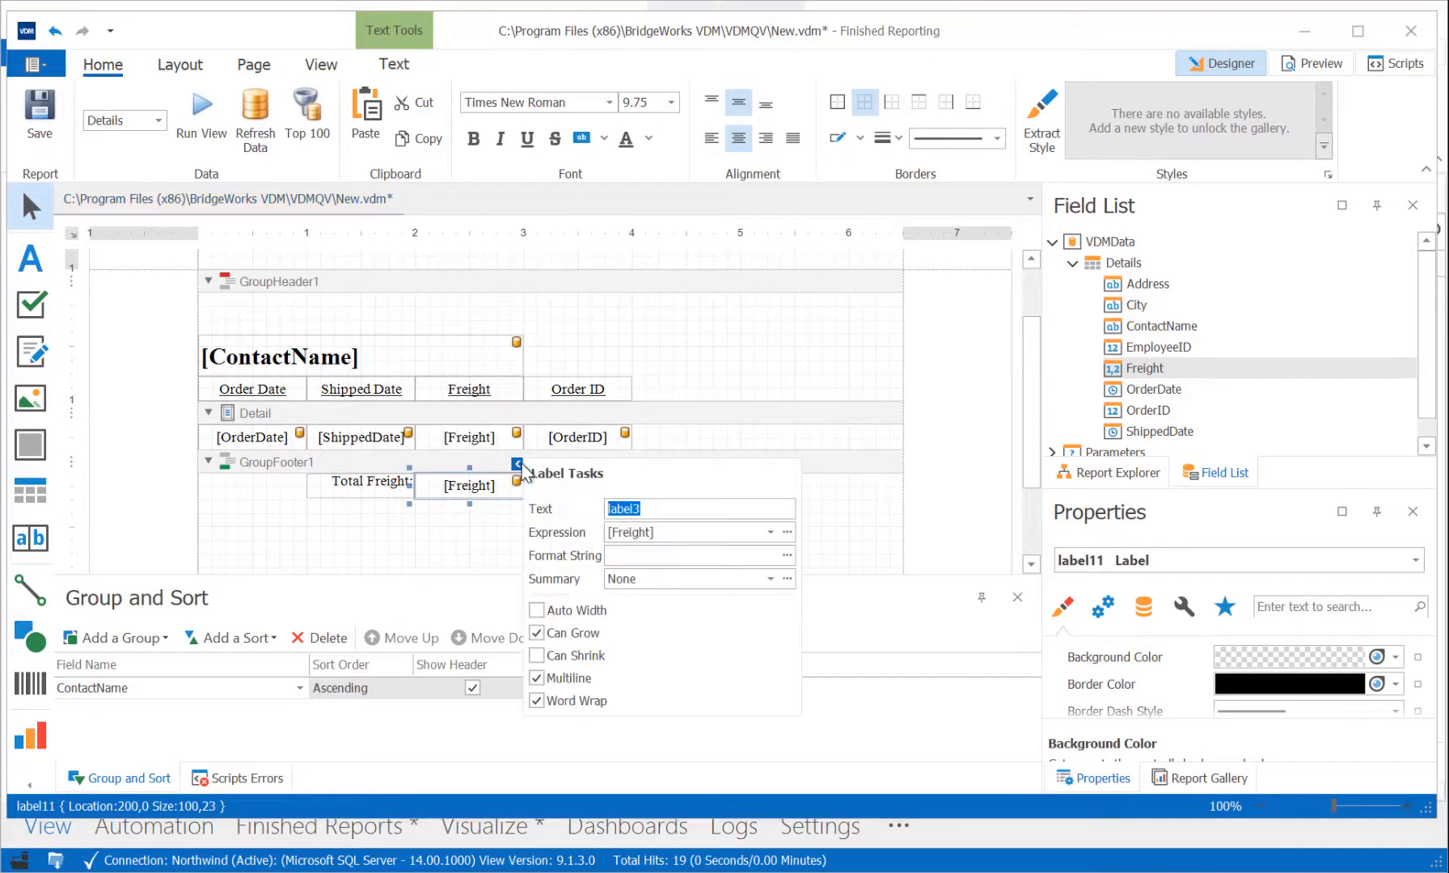
click(769, 579)
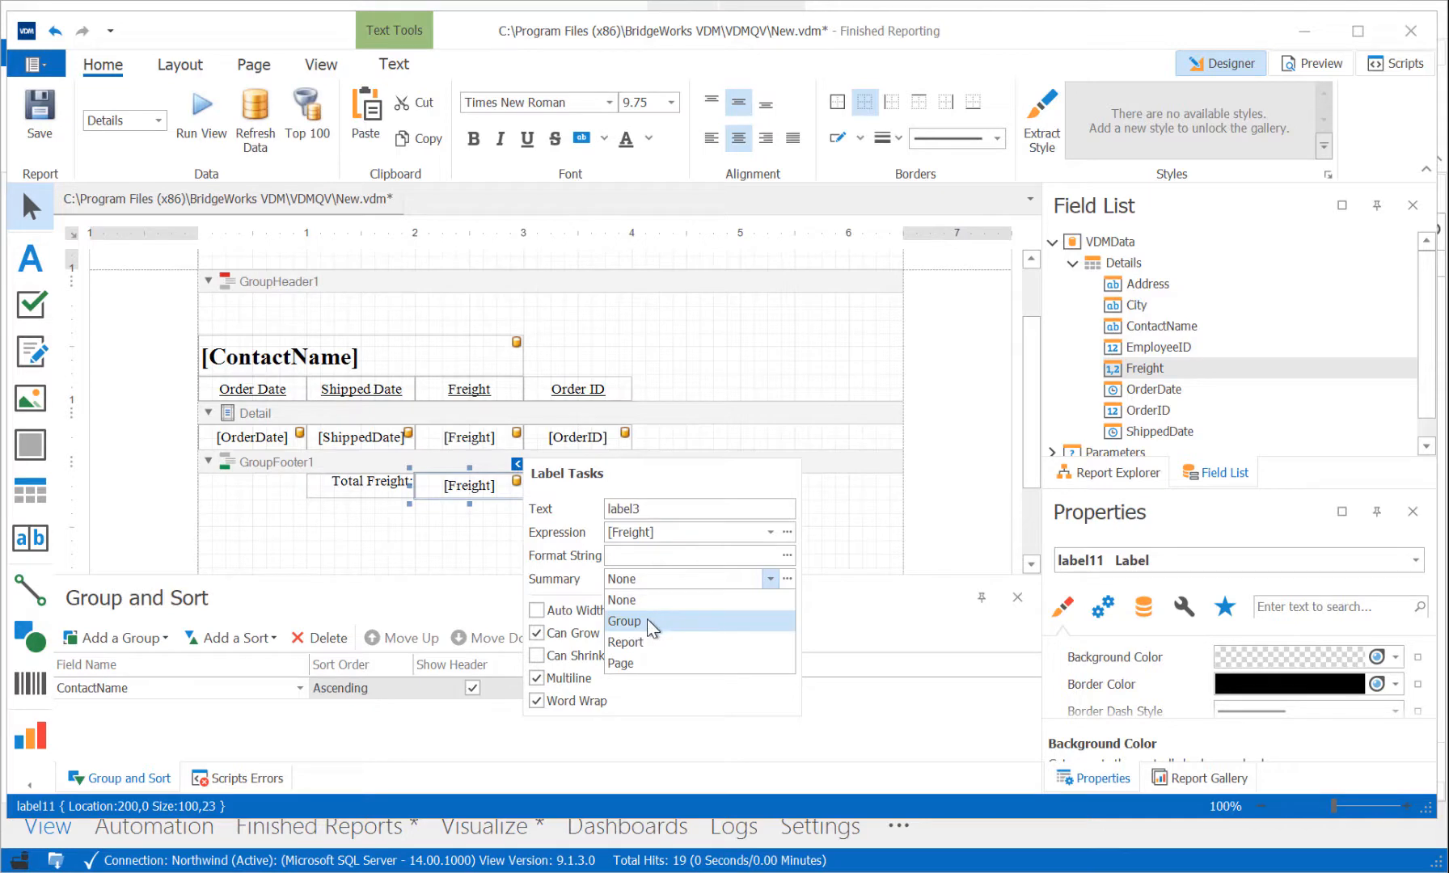
click(646, 617)
click(425, 552)
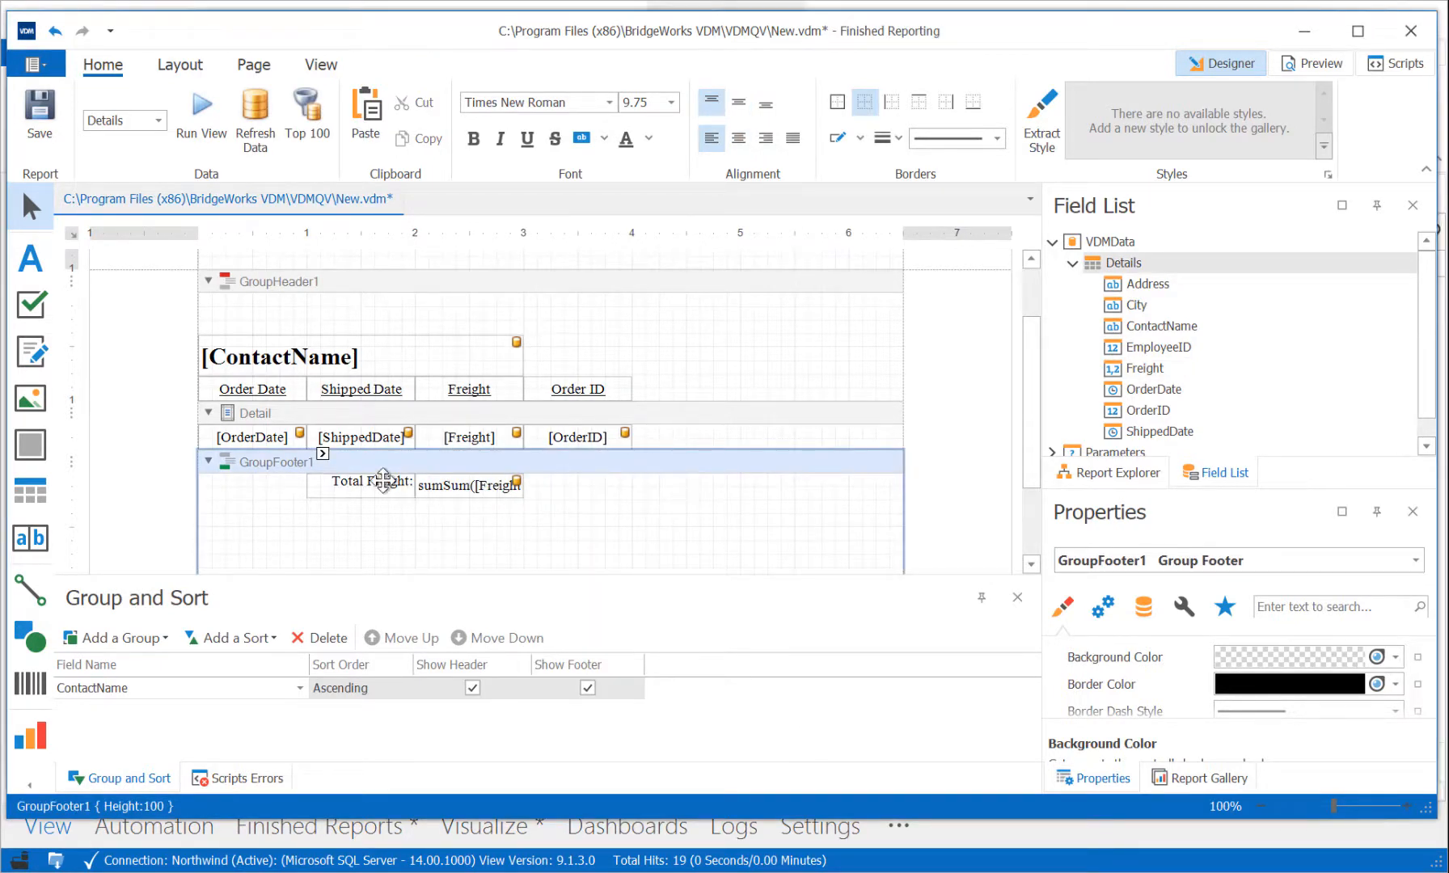
Step: Center the Total Freight label's text vertically and make both the label and the freight sum field bold
click(468, 491)
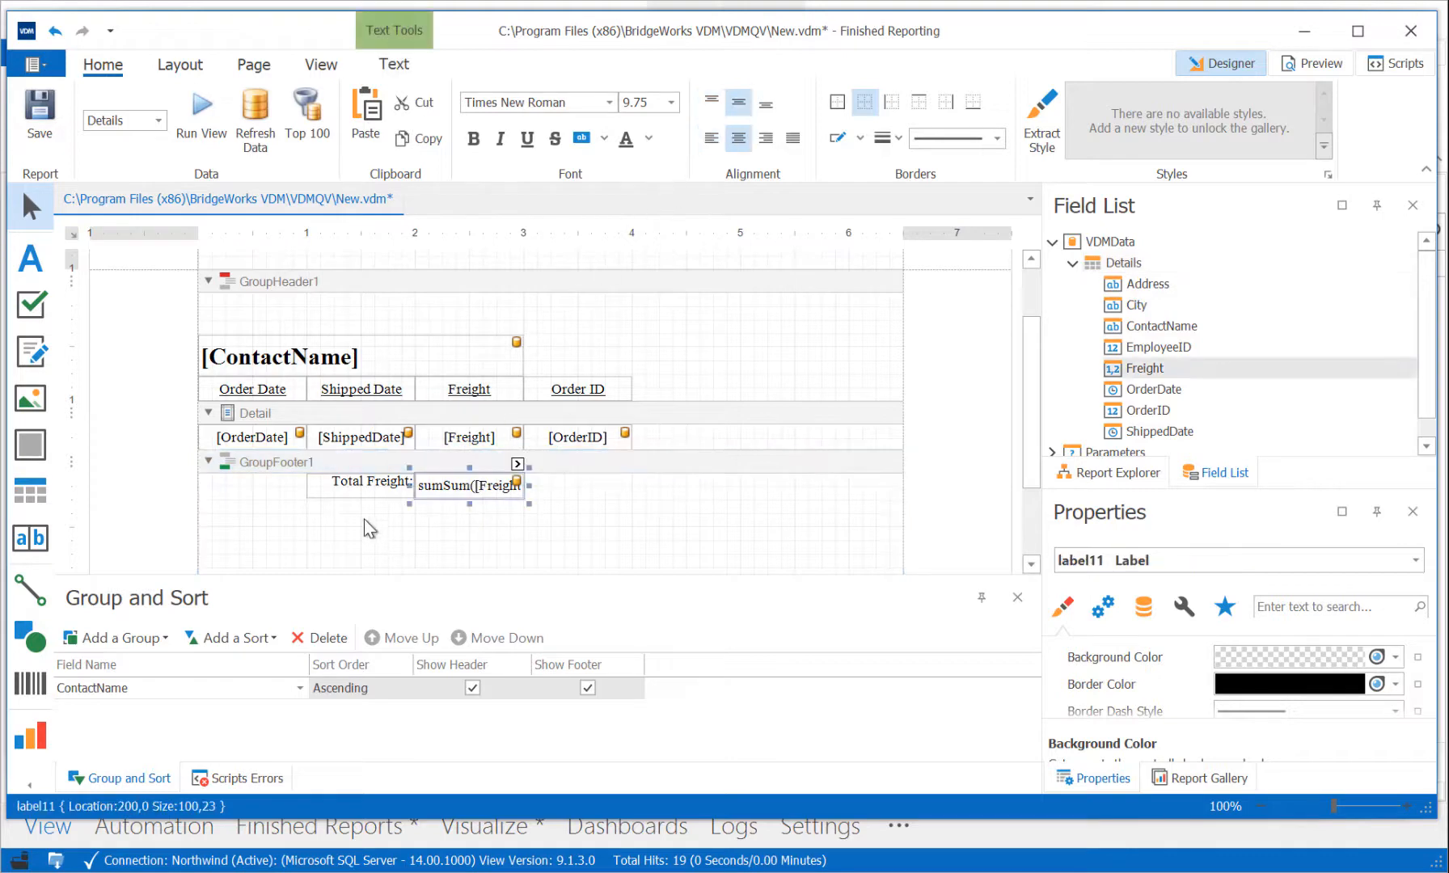
click(389, 501)
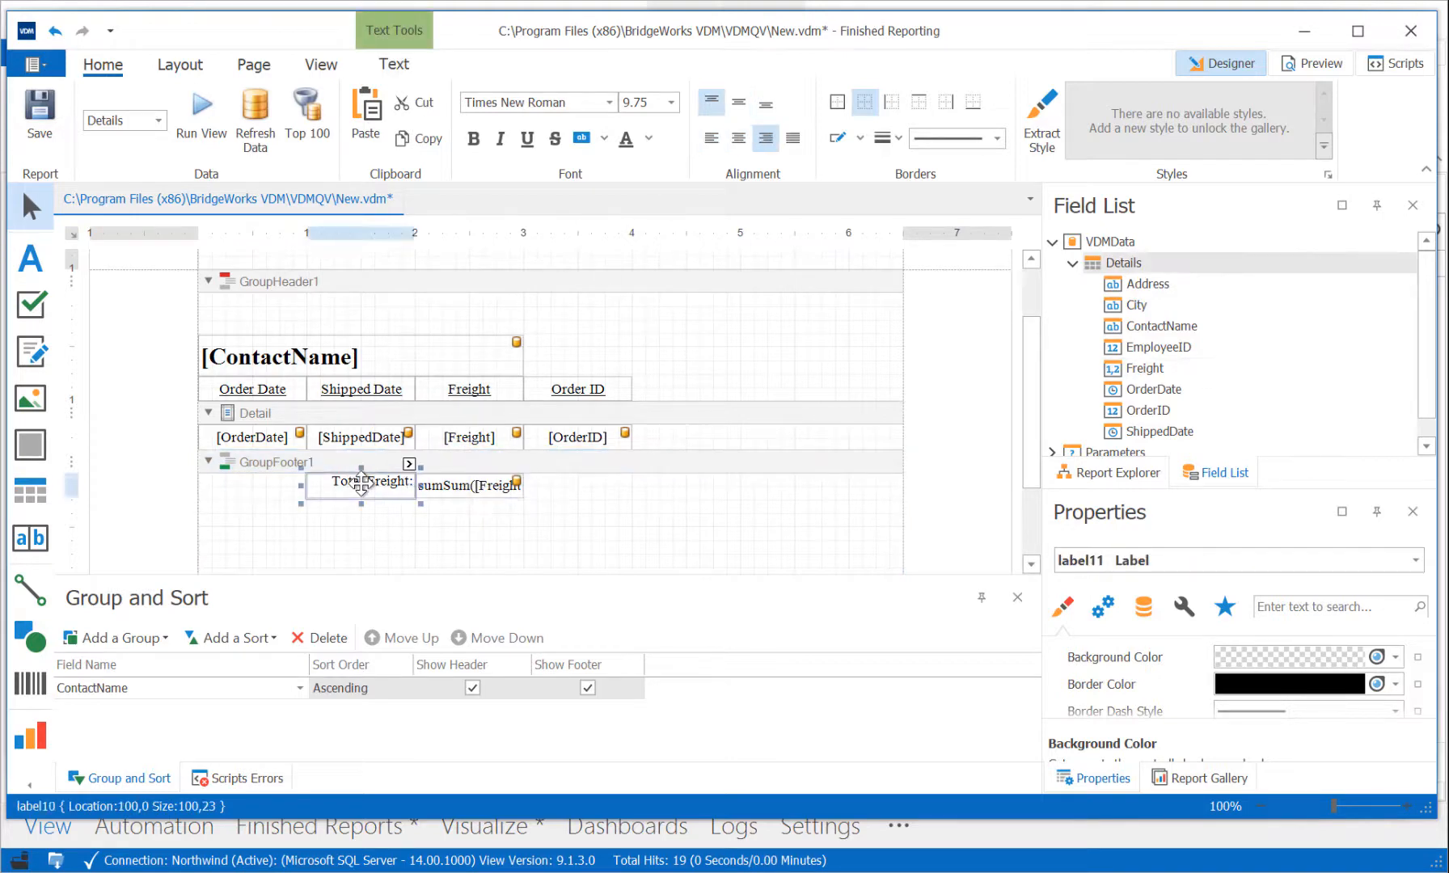
click(738, 101)
click(441, 547)
drag(374, 495, 374, 496)
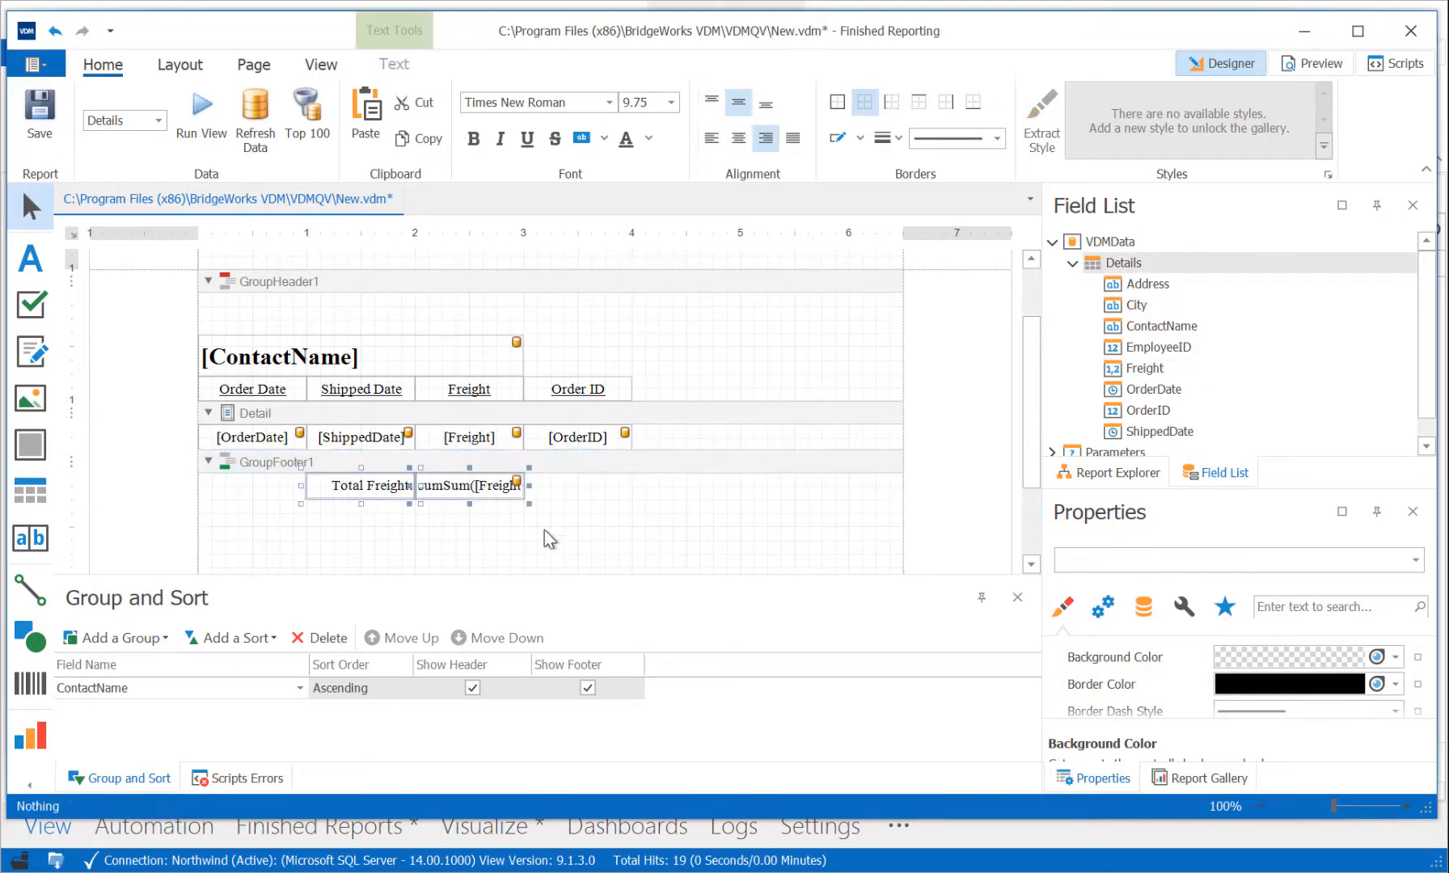
key(ctrl+b)
click(584, 492)
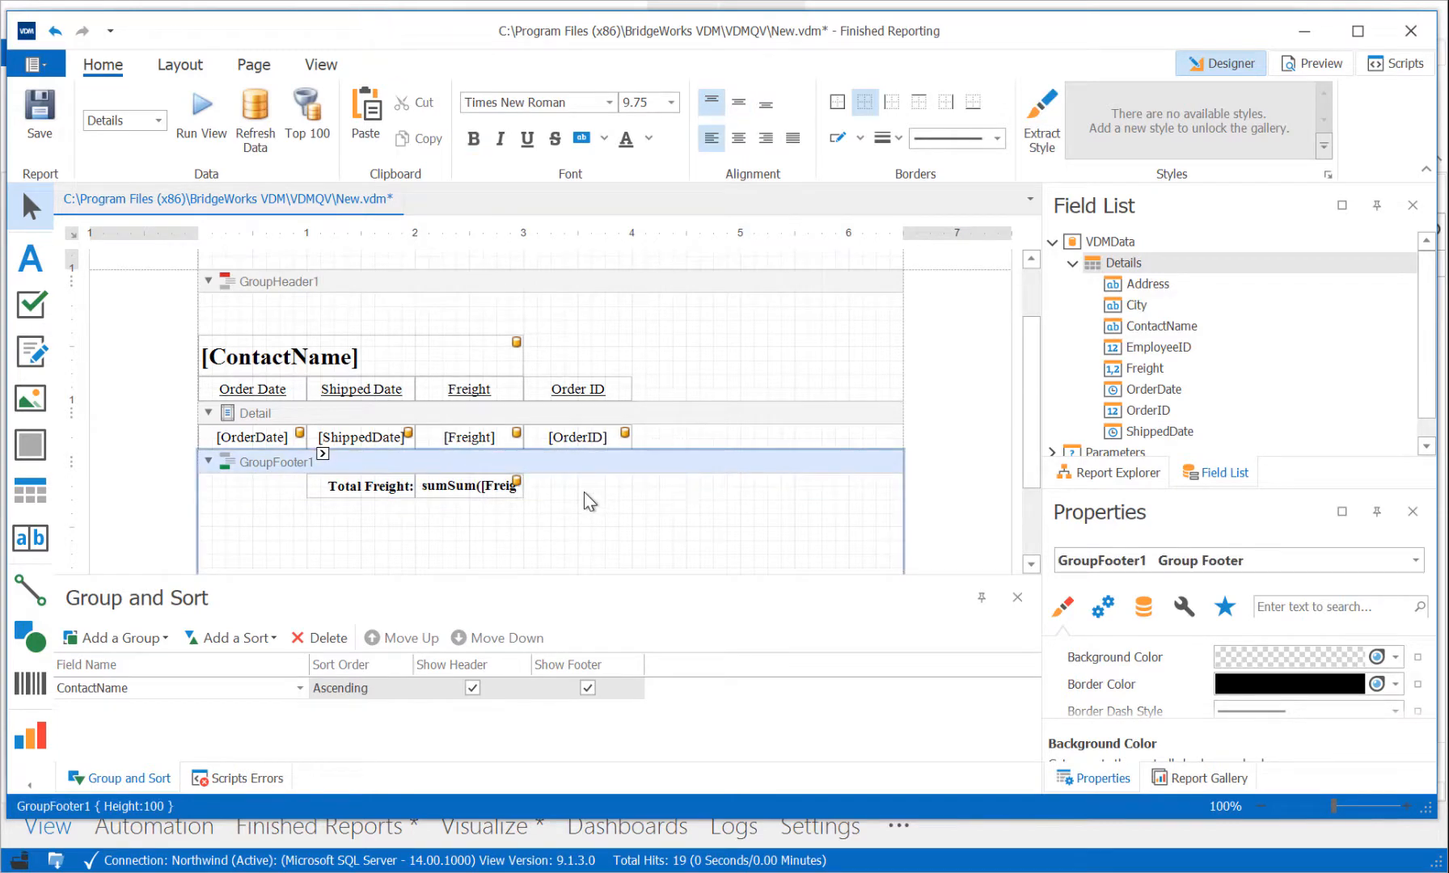
Step: Shrink the group footer band to a height of 23 so it ends just below the total row
scroll(696, 499, down, 3)
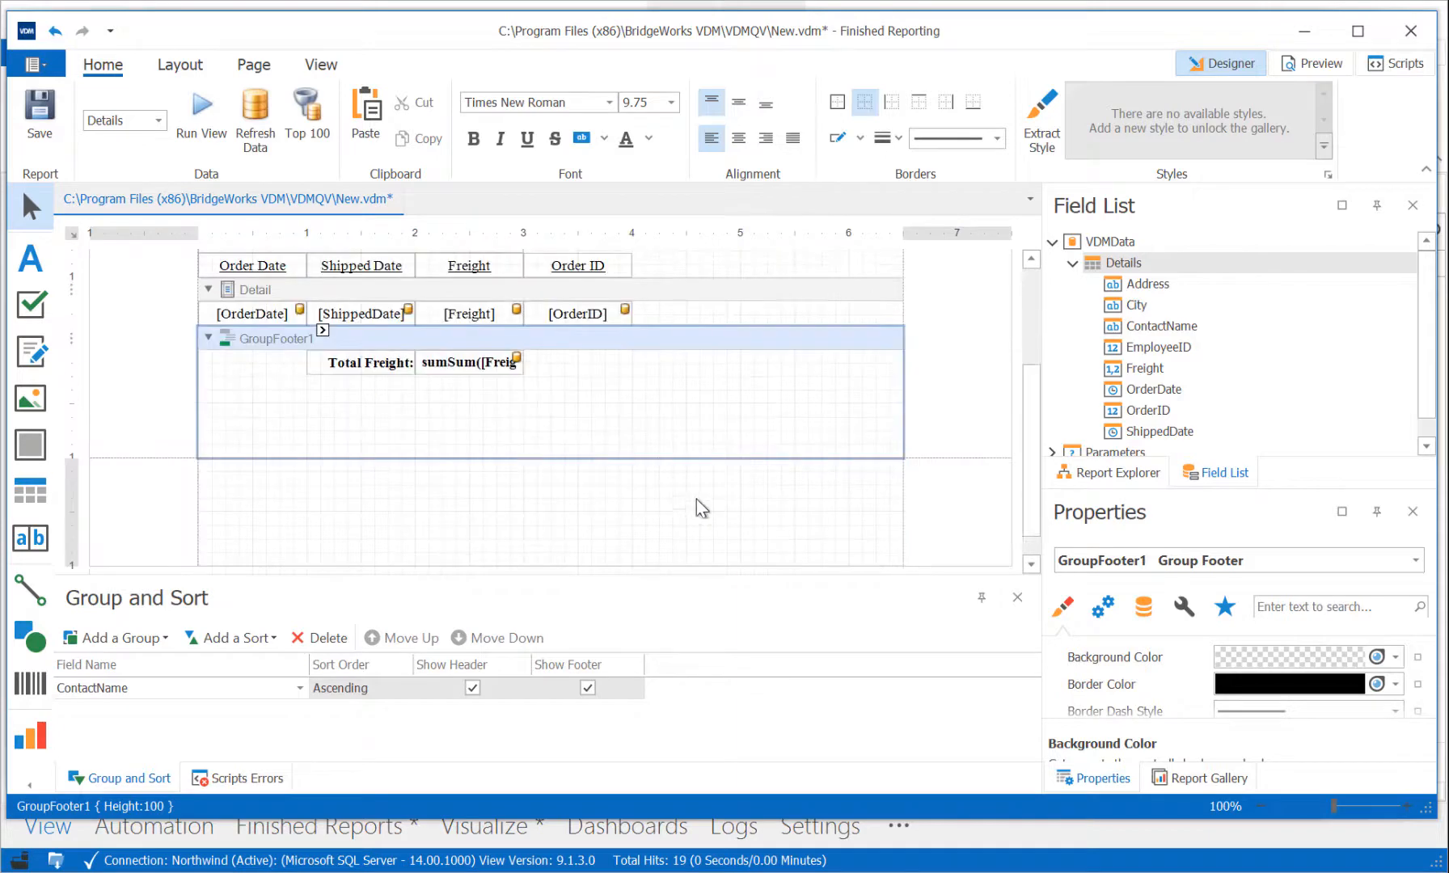
drag(509, 457, 509, 376)
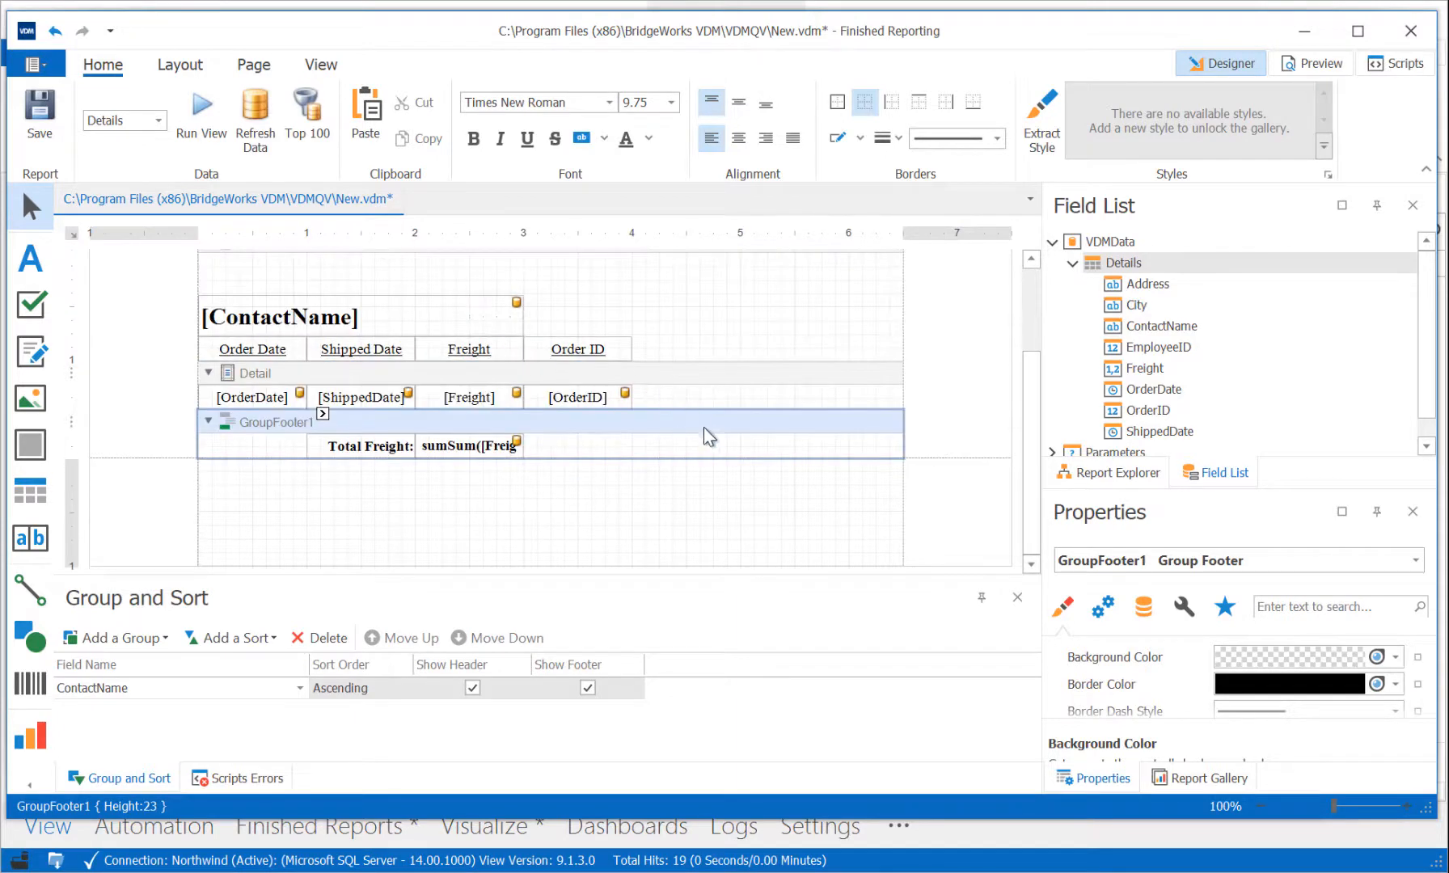
Step: Move the ContactName field and heading labels to the top of the group header and shrink the band to about 61 high
scroll(737, 393, up, 2)
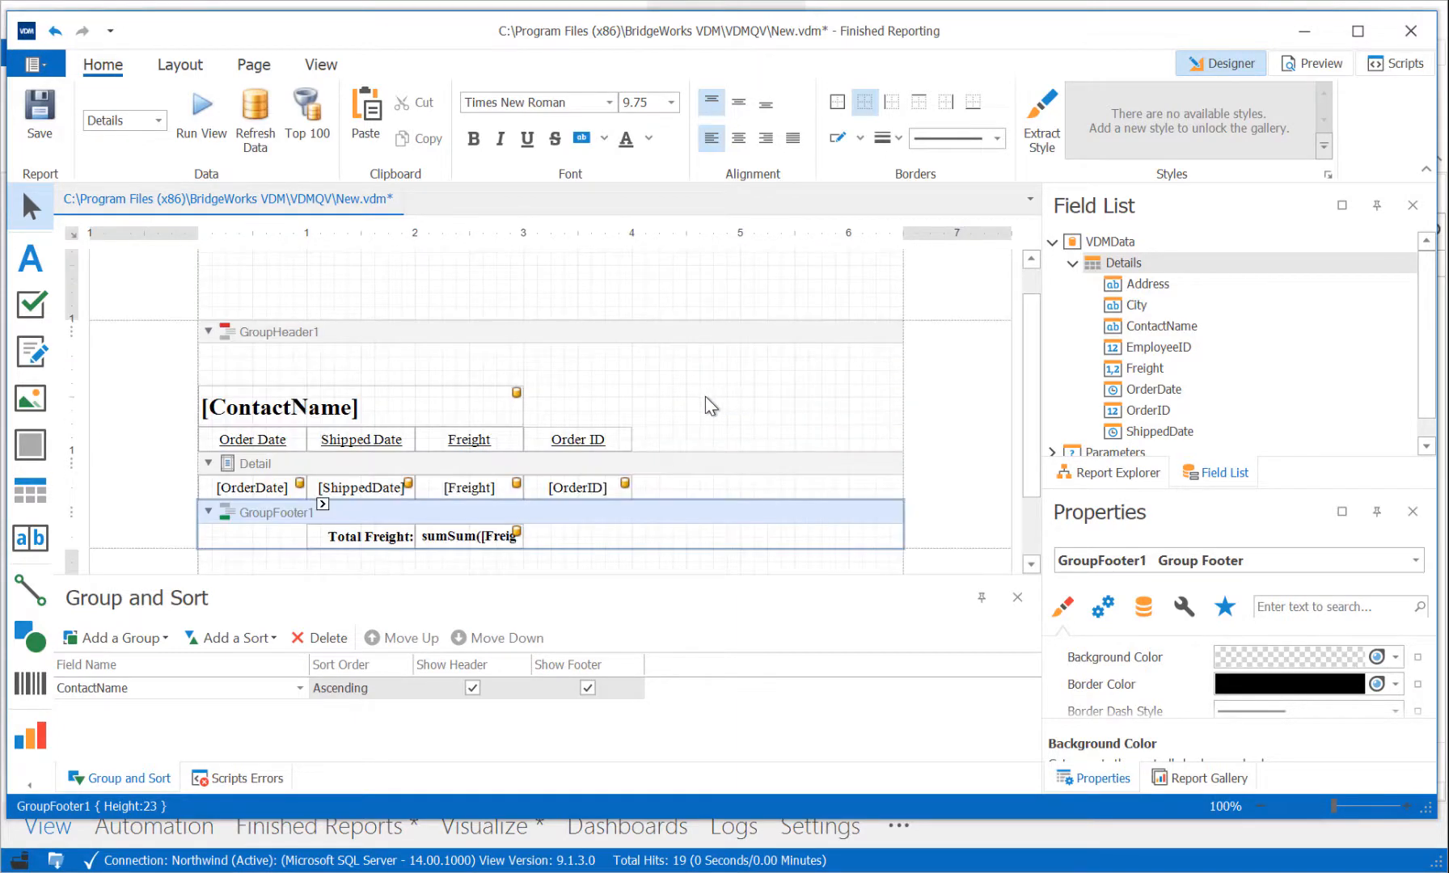
drag(700, 379, 253, 450)
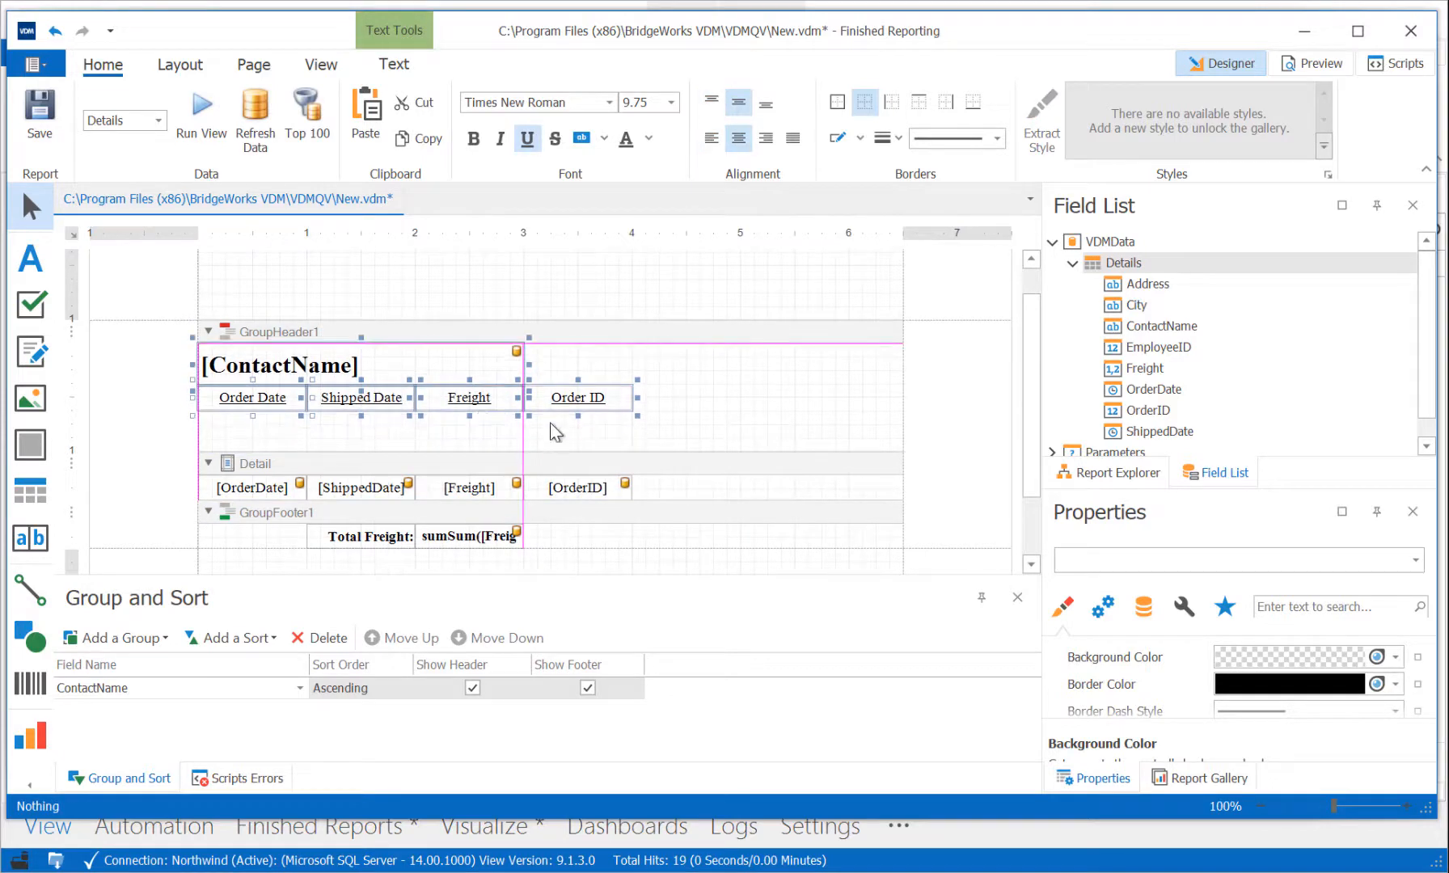
click(669, 438)
drag(669, 453, 671, 393)
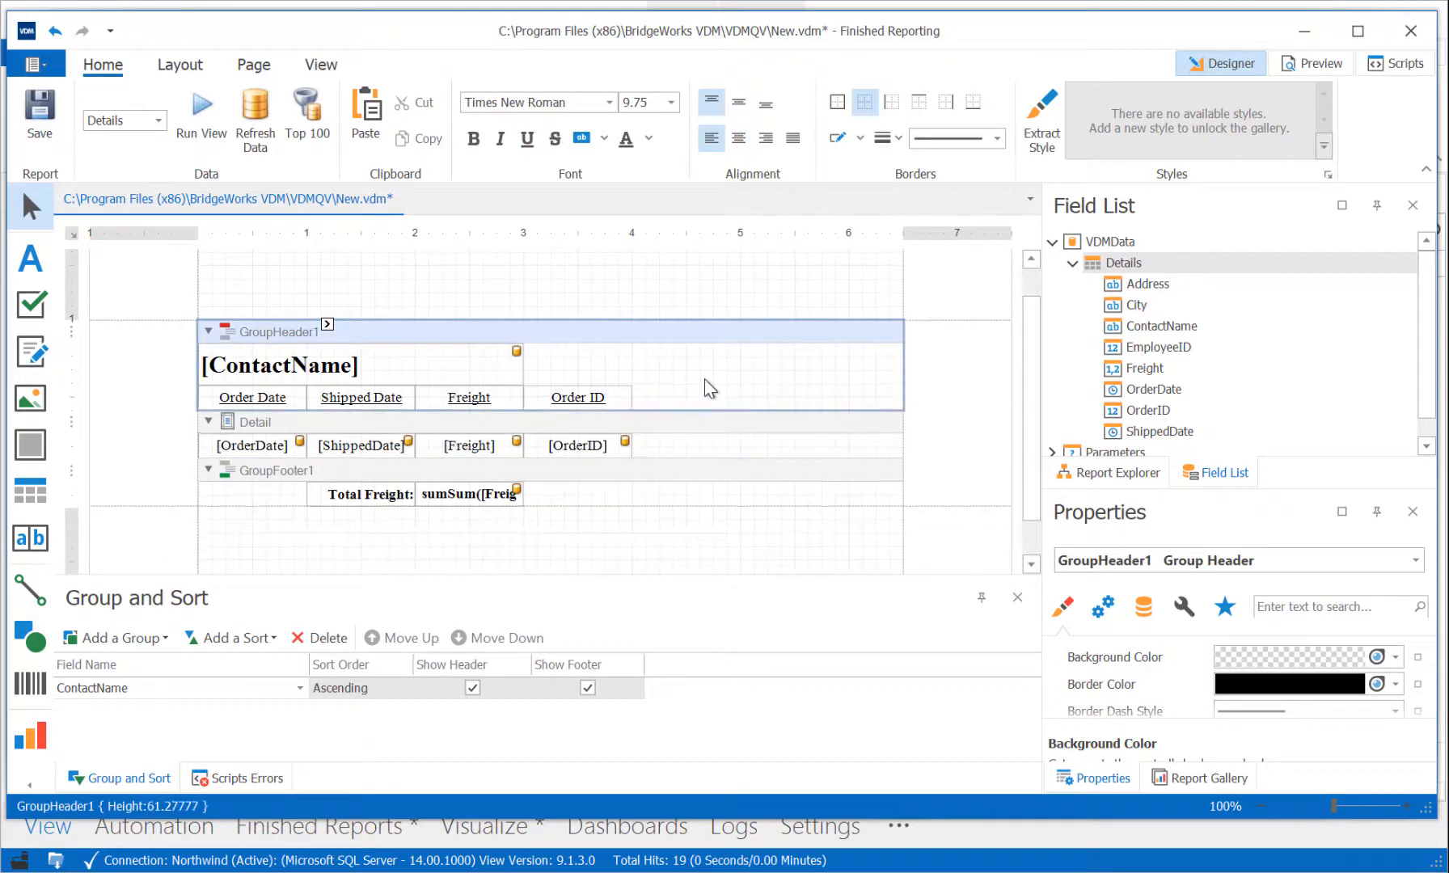
Step: Place the saved Line control from the report gallery beside the Order ID heading and in the Detail band, about 233 wide
click(1185, 776)
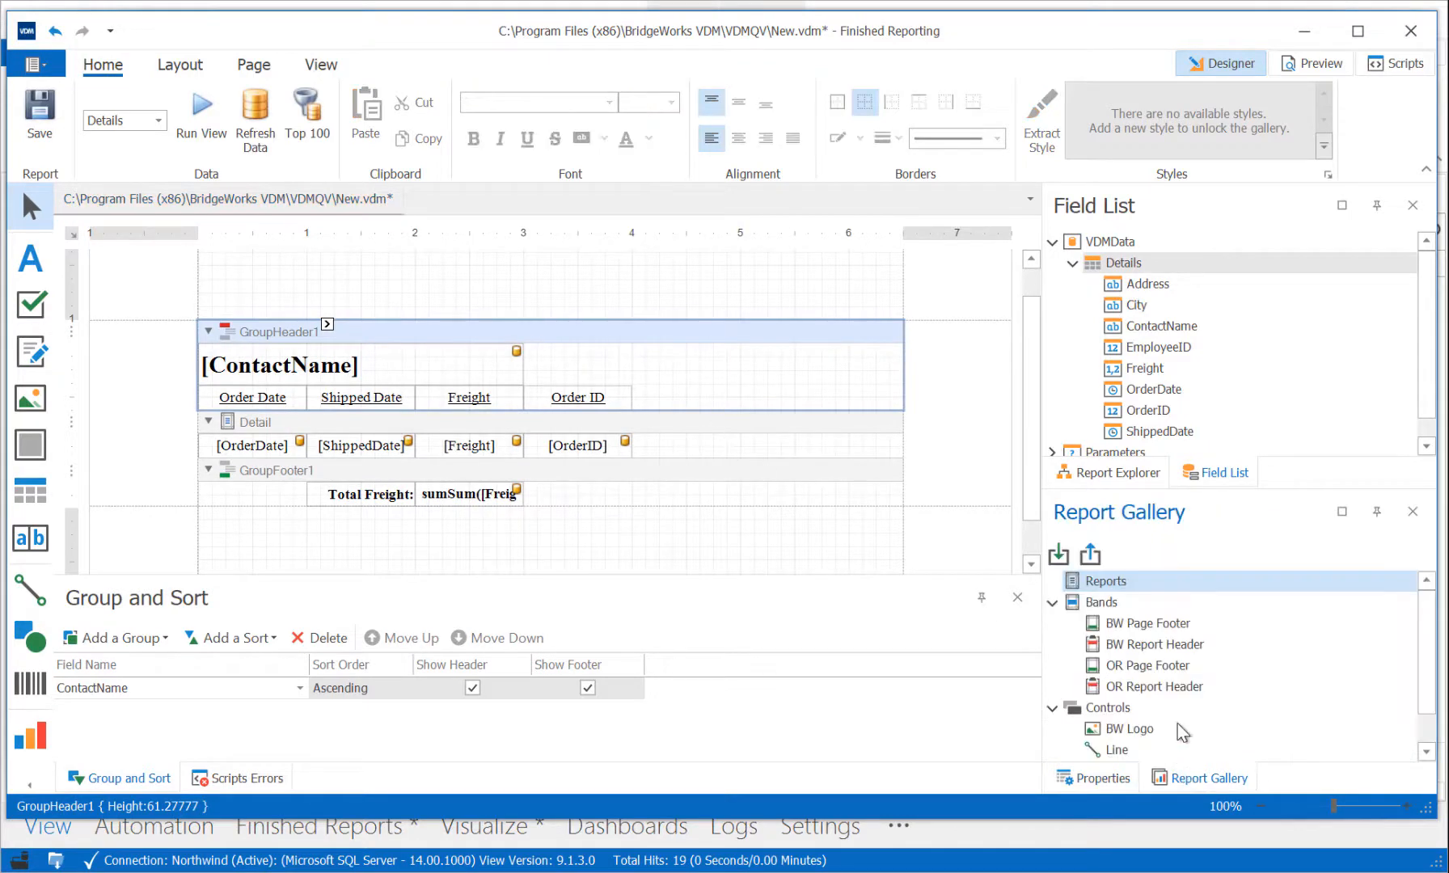
drag(1116, 711, 796, 421)
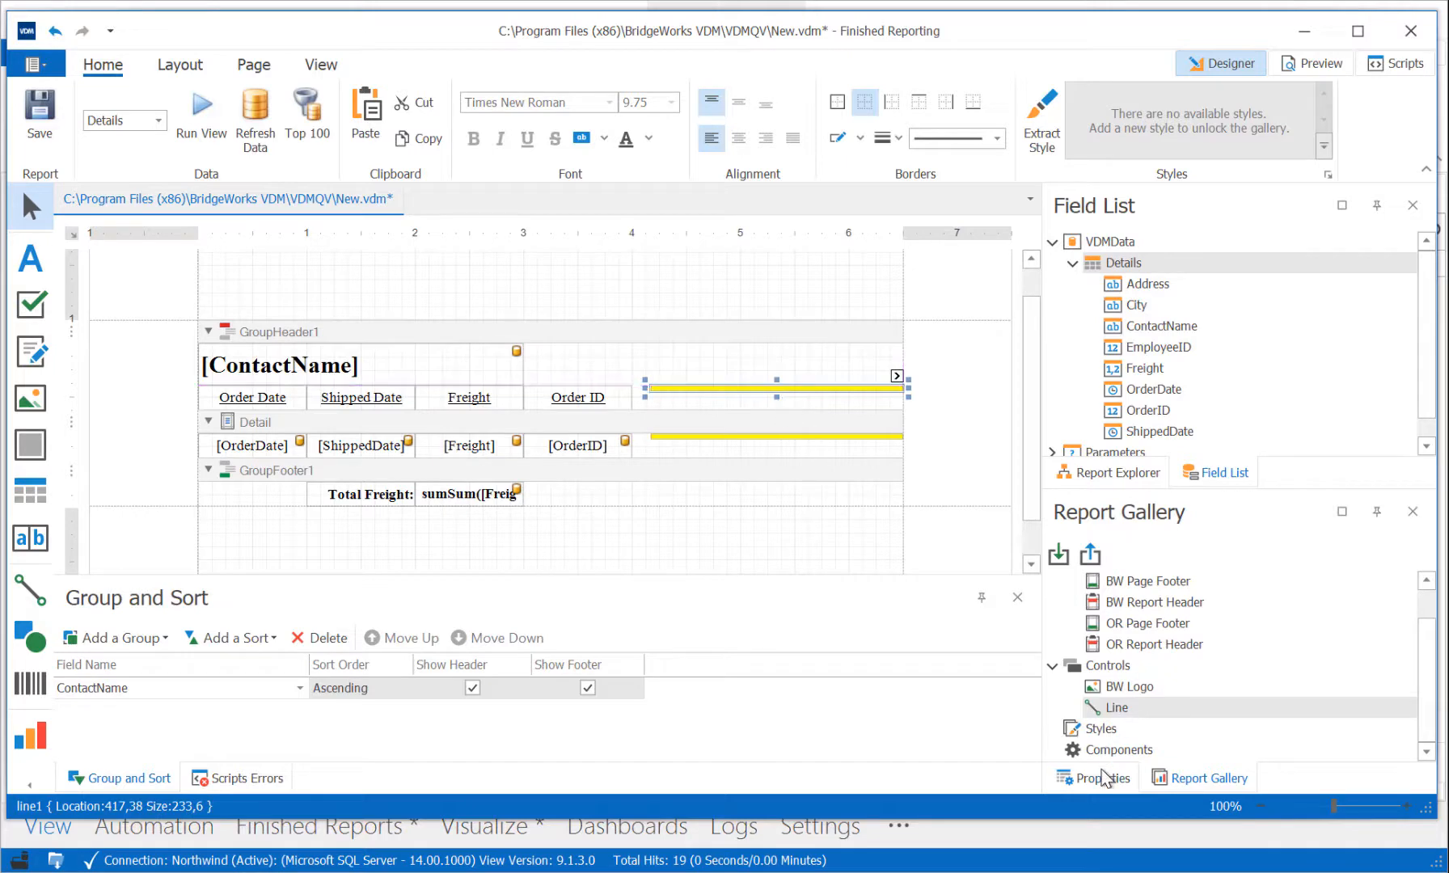
Step: Set the foreground color of the group header's line to the green theme color
click(1098, 778)
scroll(1165, 702, down, 5)
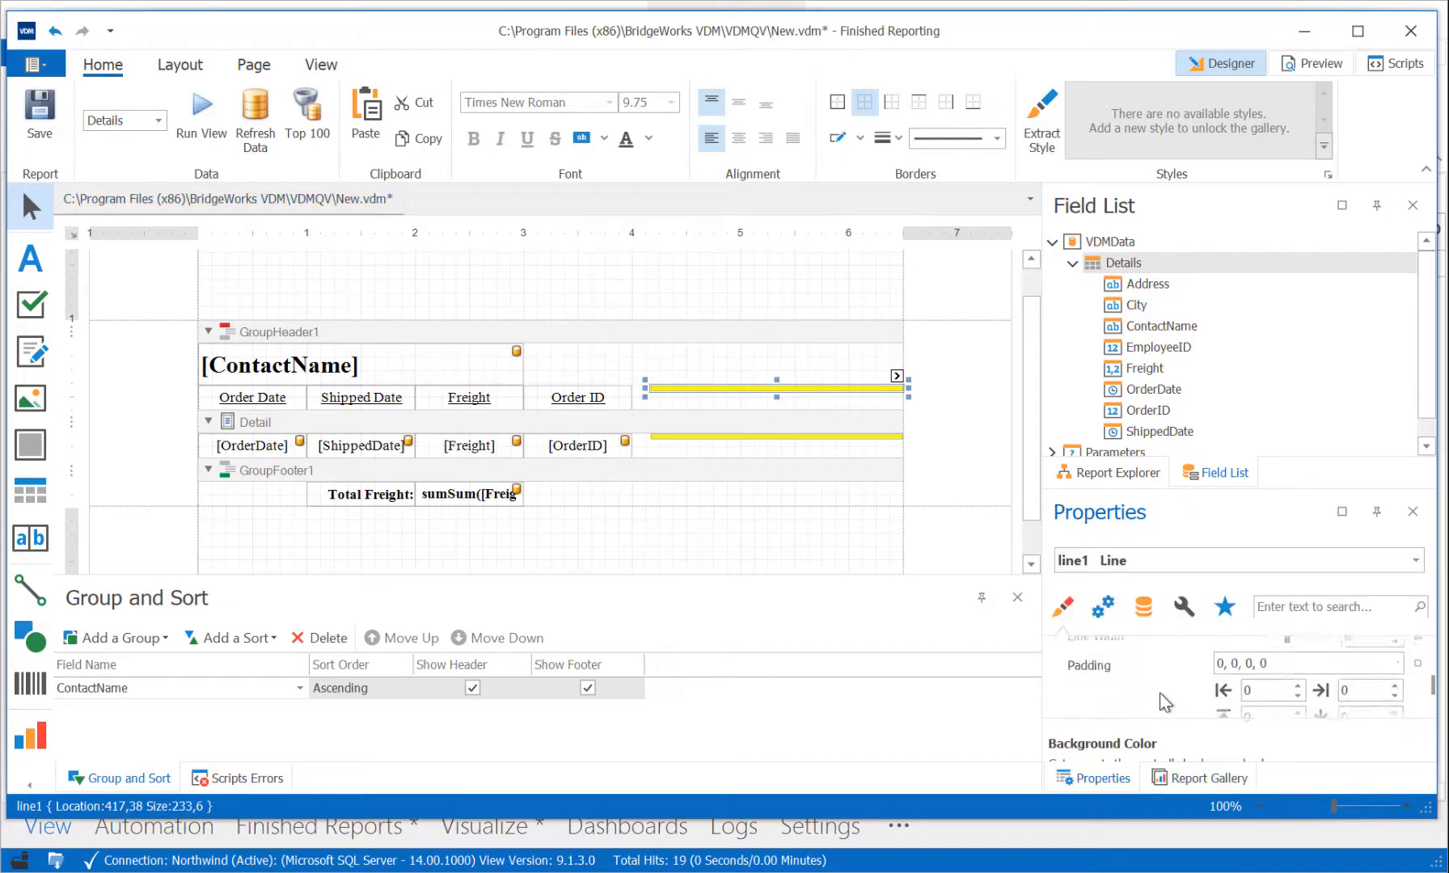
scroll(1164, 702, down, 2)
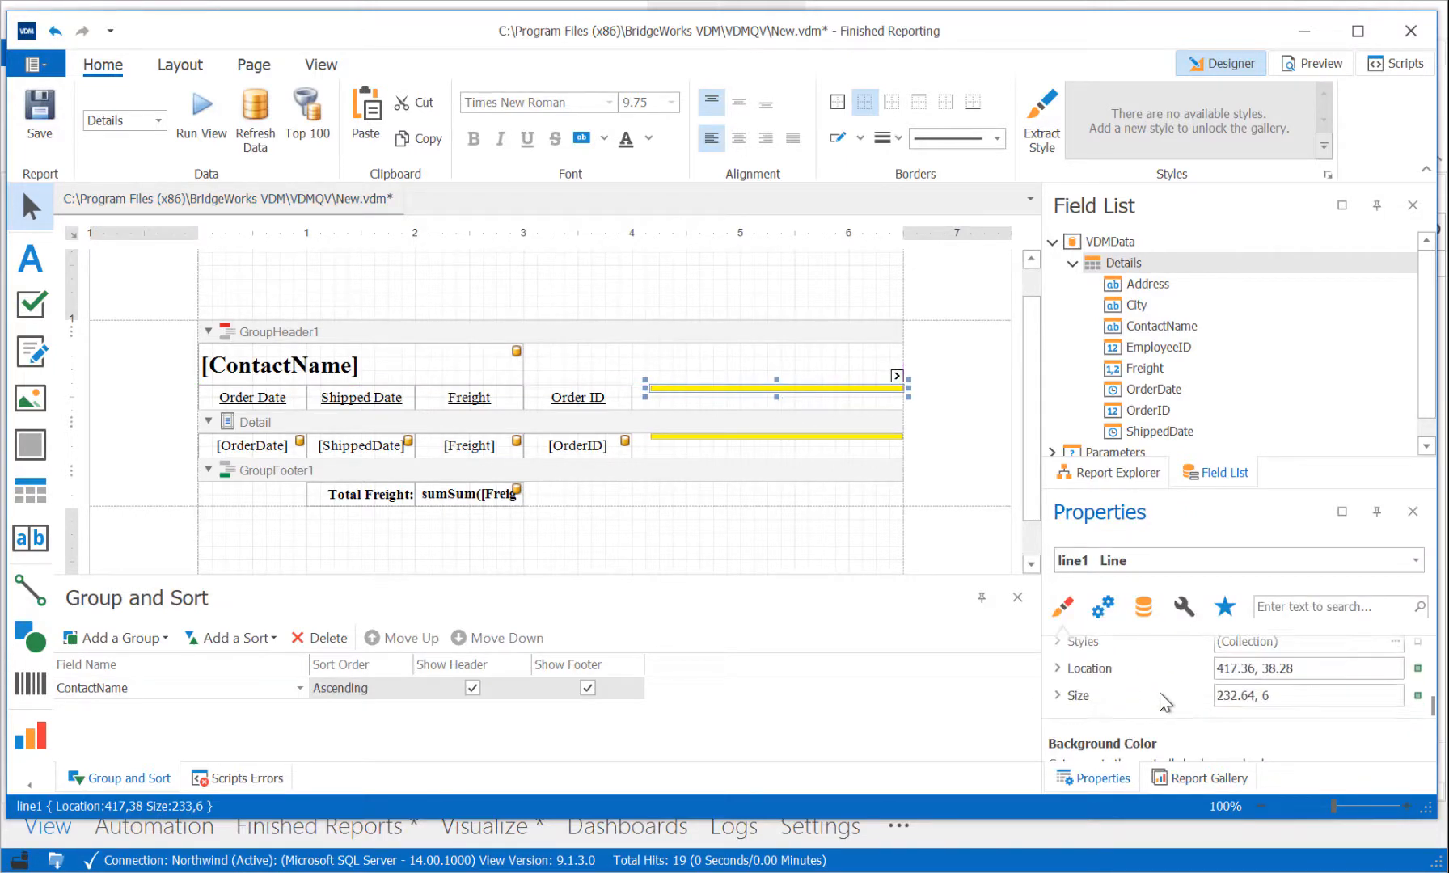
scroll(1164, 702, up, 4)
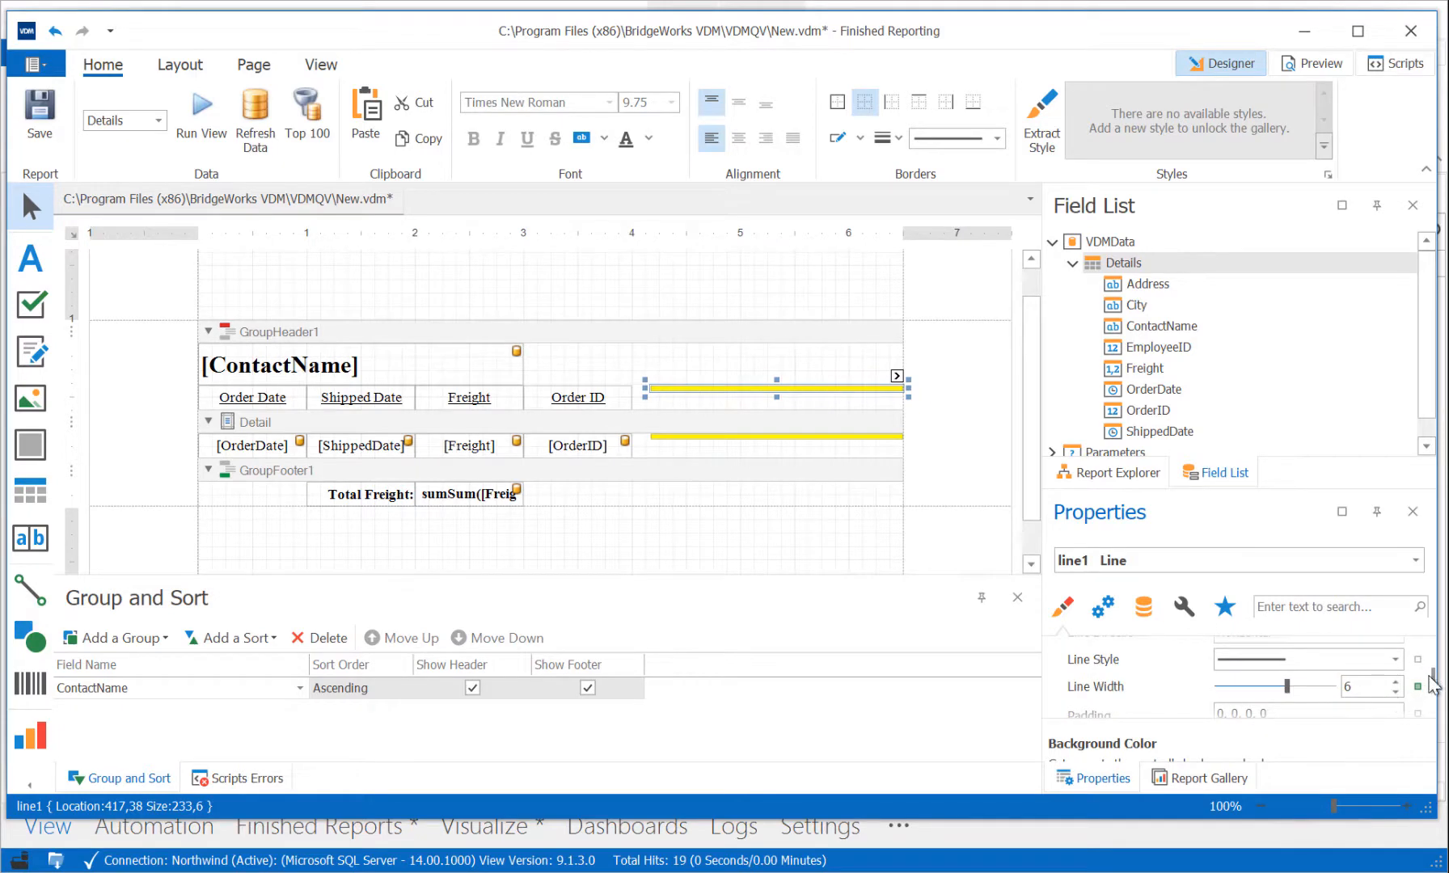
drag(1431, 683, 1432, 677)
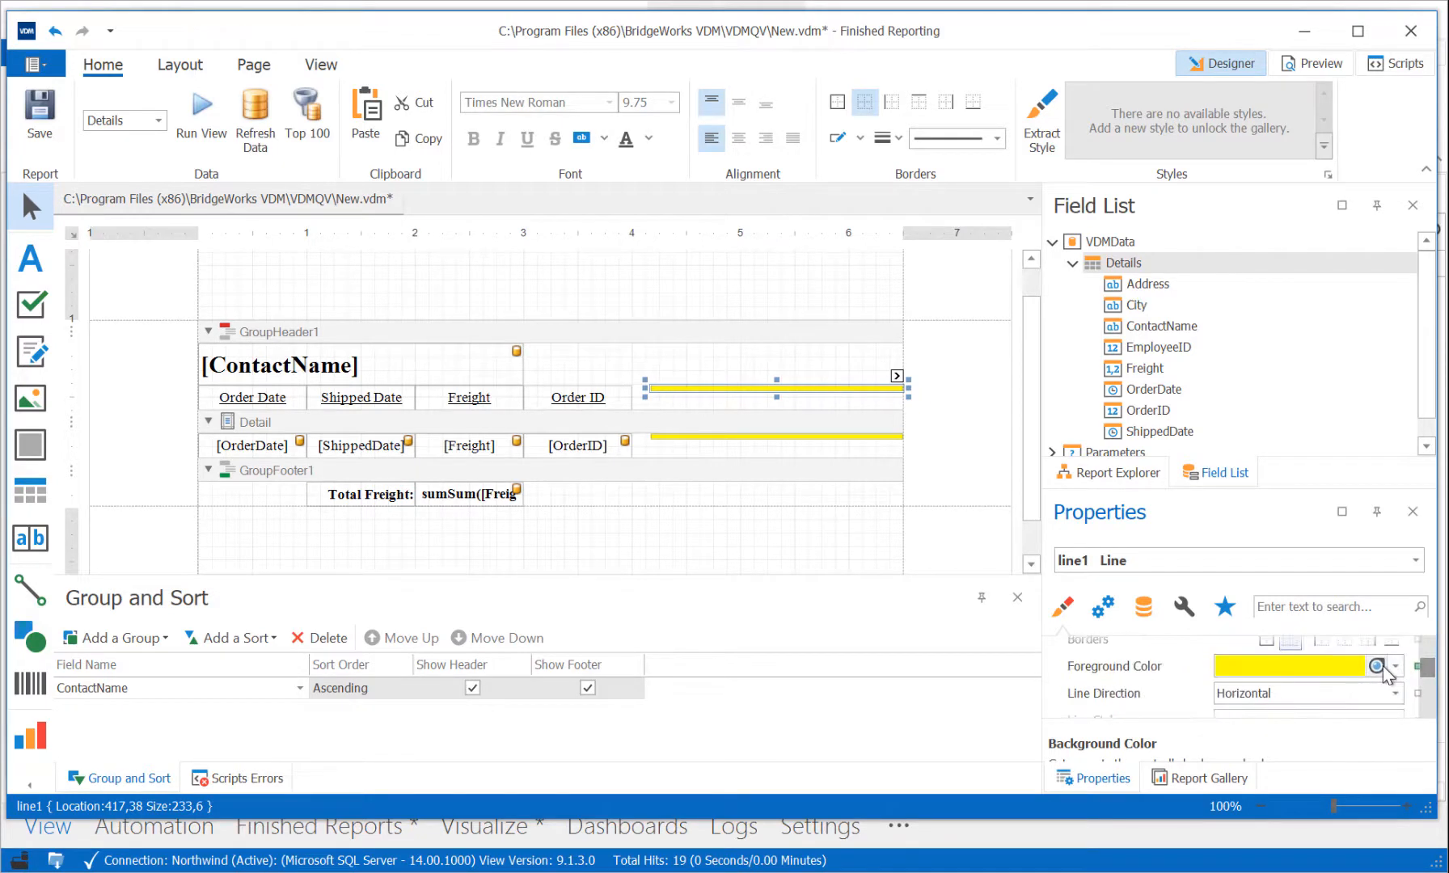
click(1395, 667)
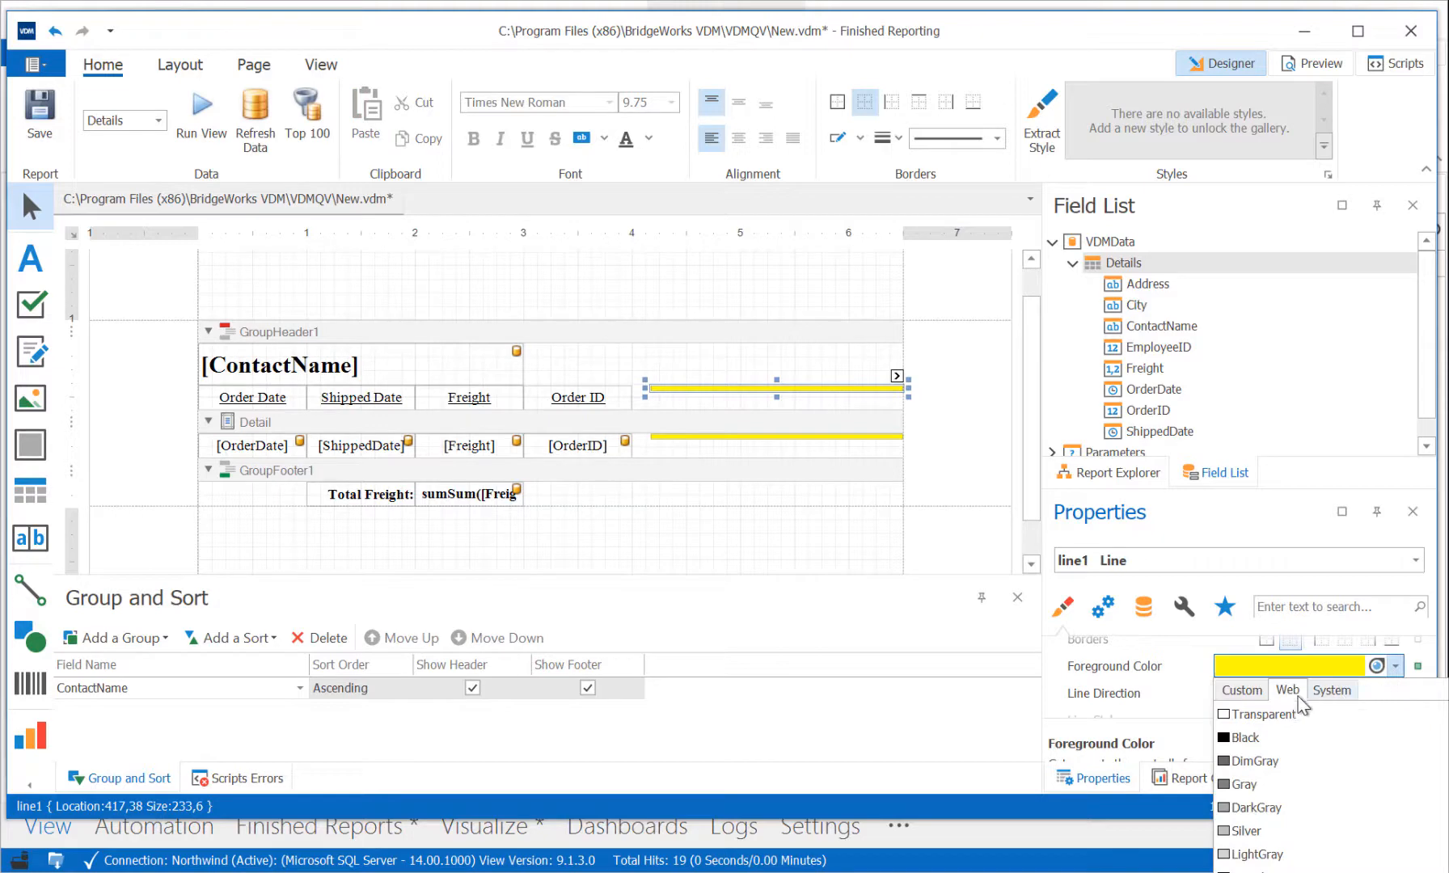
click(1243, 692)
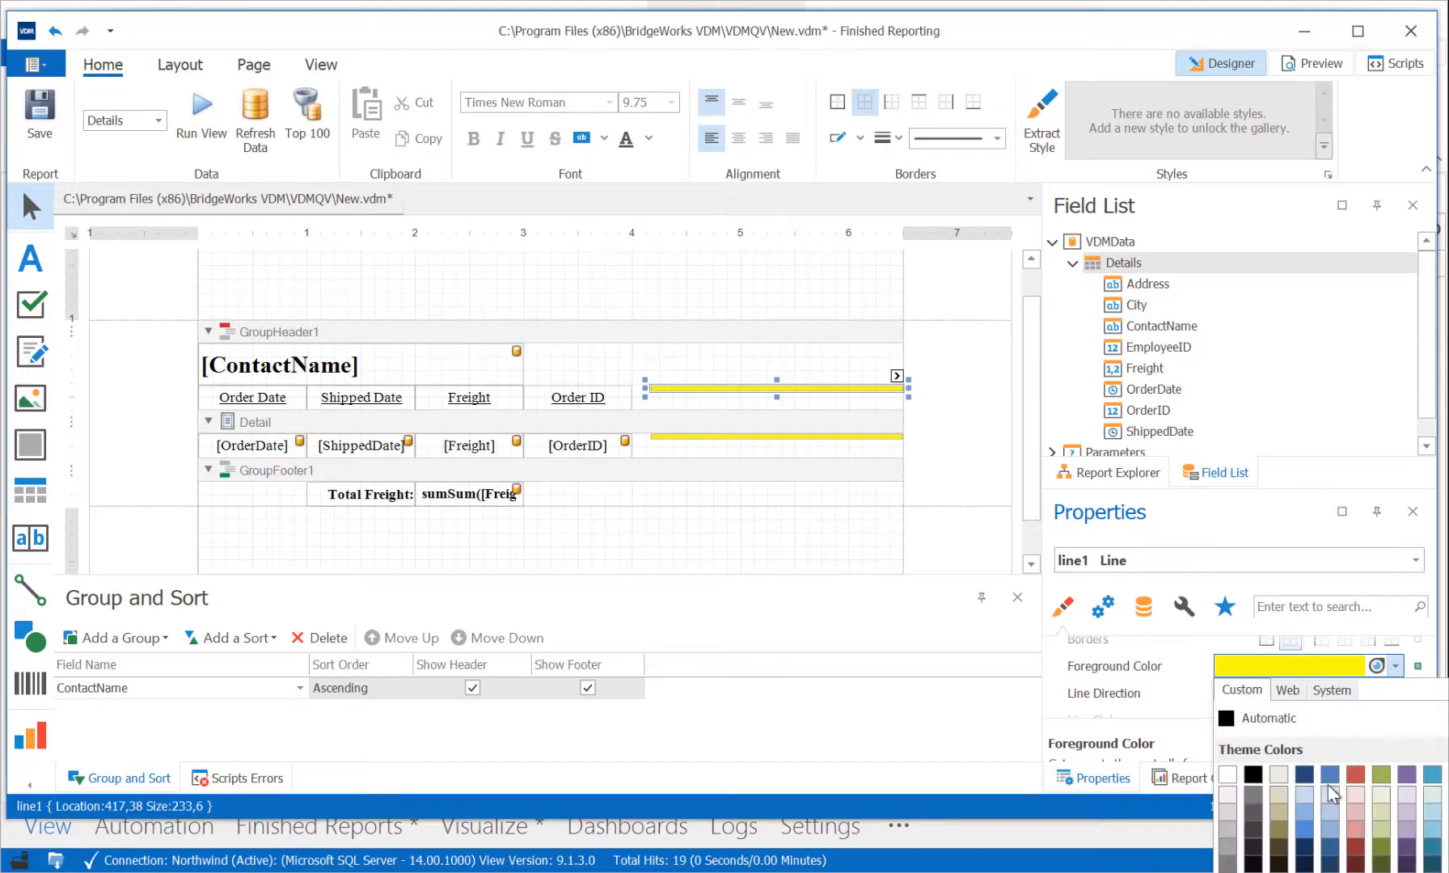
click(1379, 777)
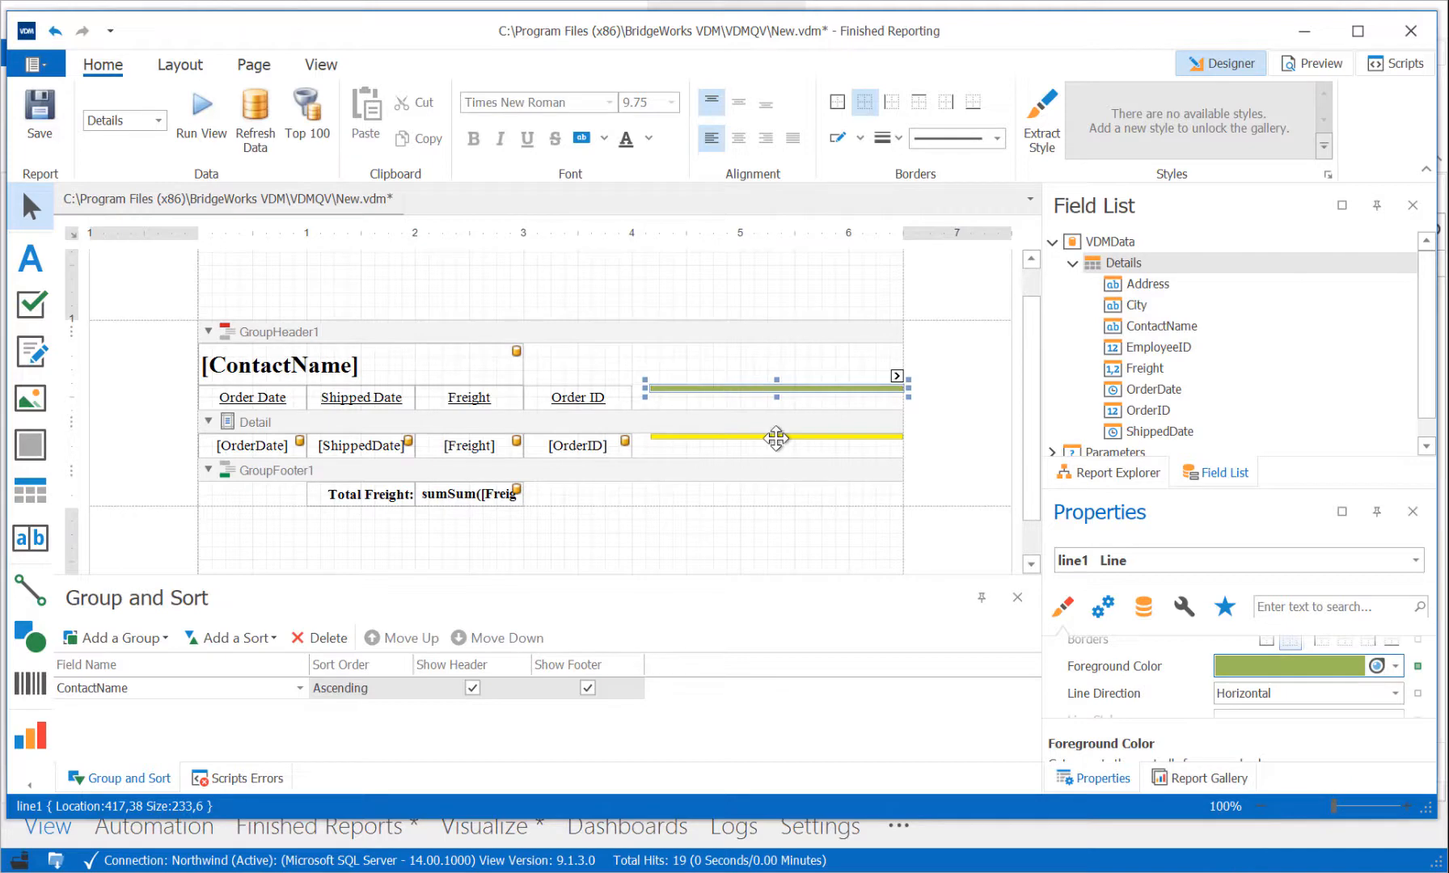
Step: Copy the Detail band's line into the group footer and set the copy's foreground color to the red theme color
click(776, 438)
click(768, 497)
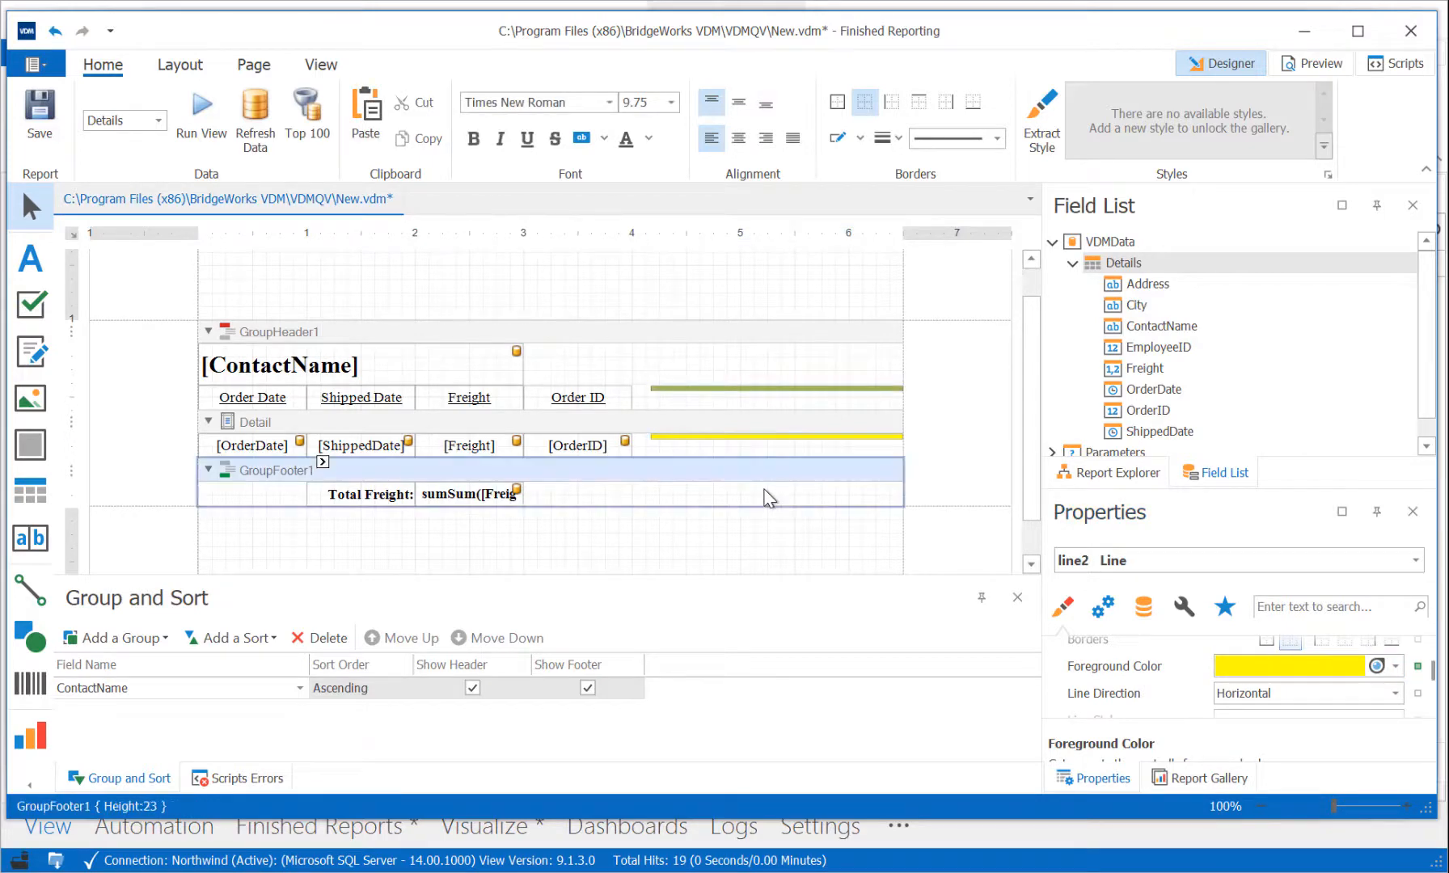
key(ctrl+v)
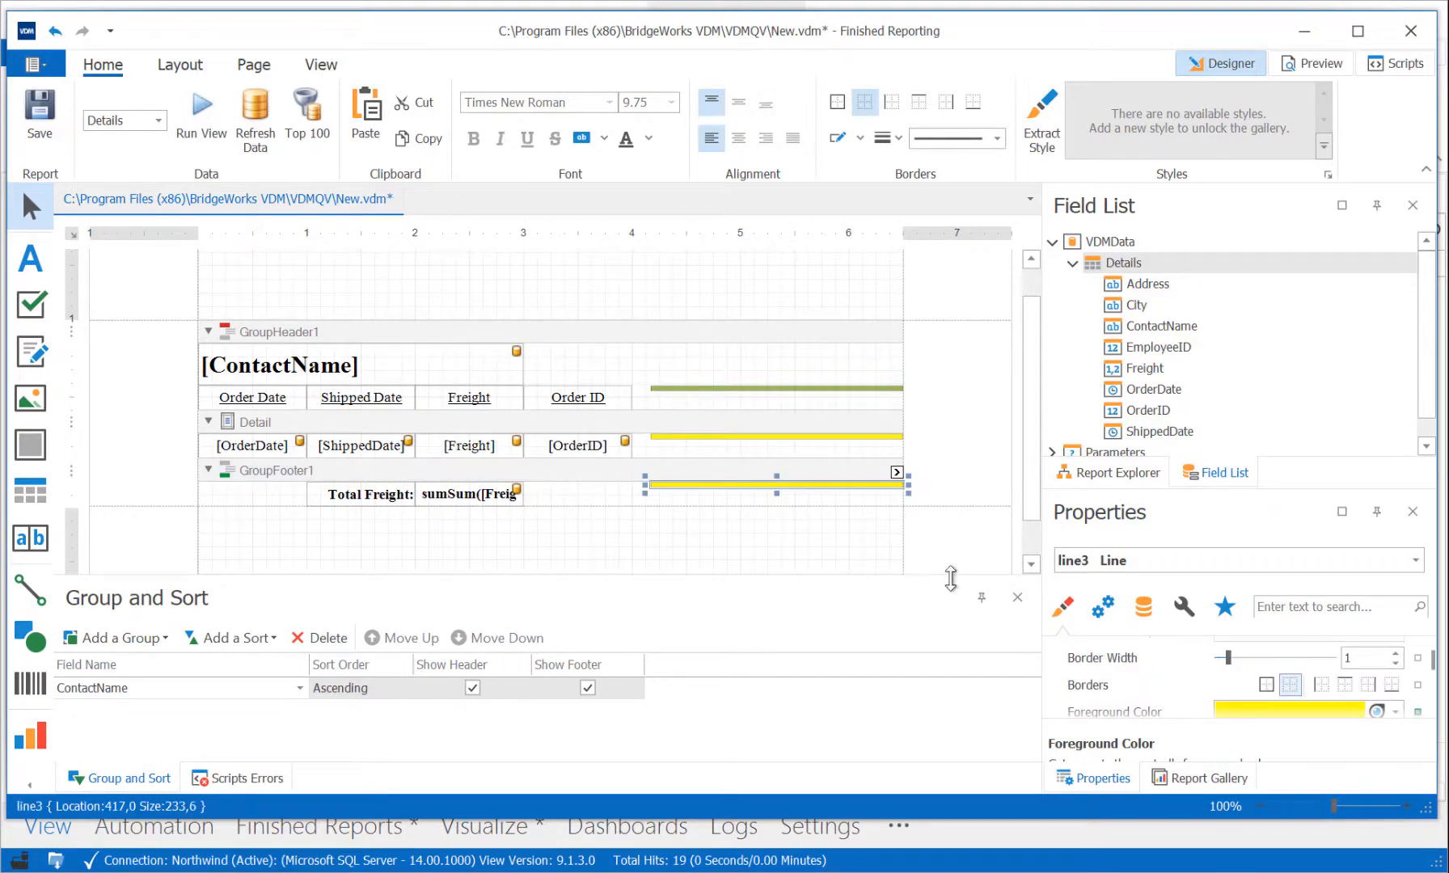
click(1392, 710)
click(1242, 730)
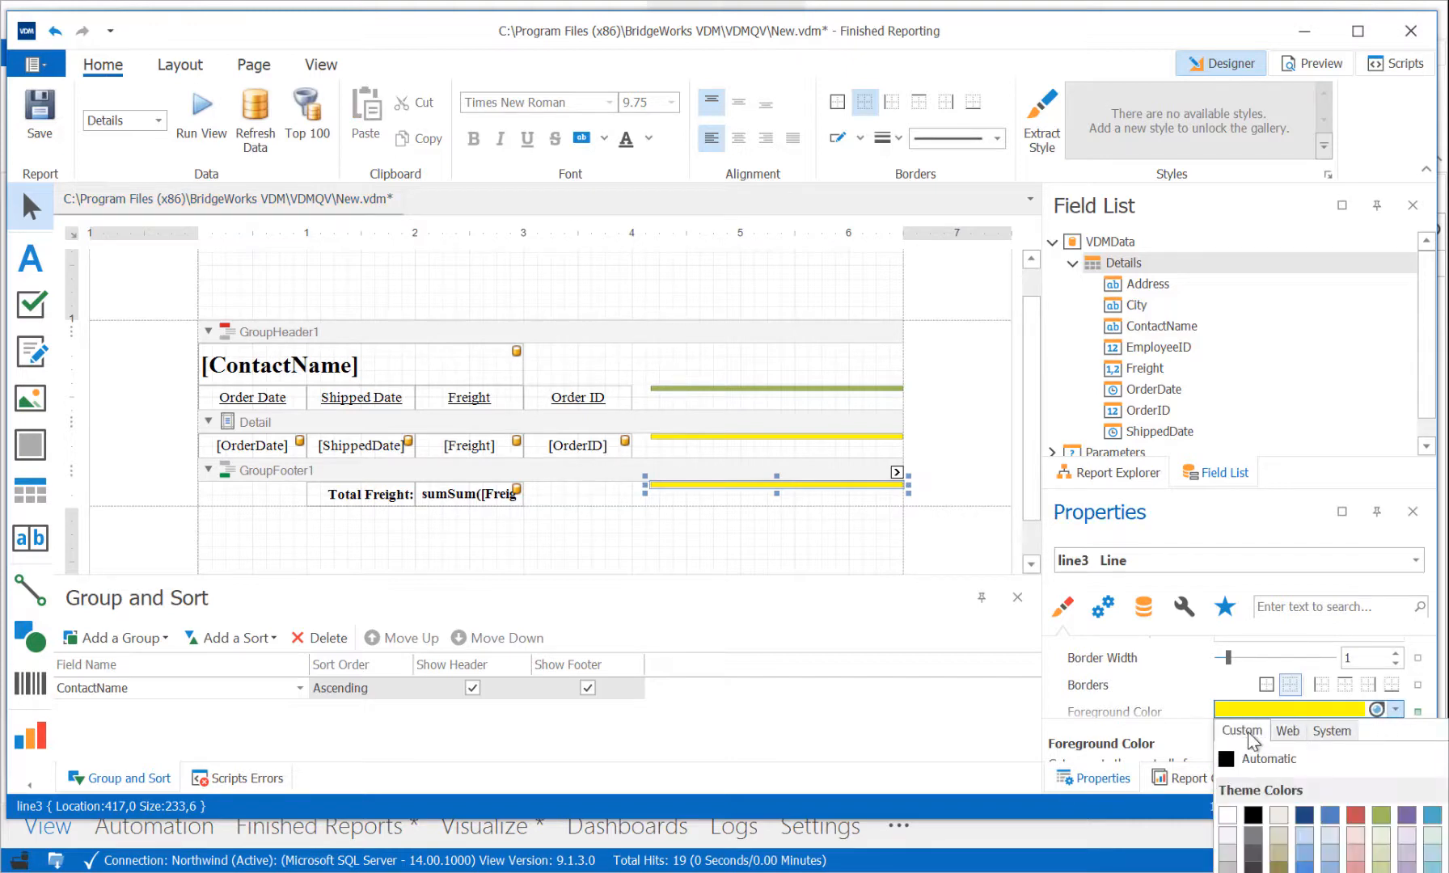
click(1356, 815)
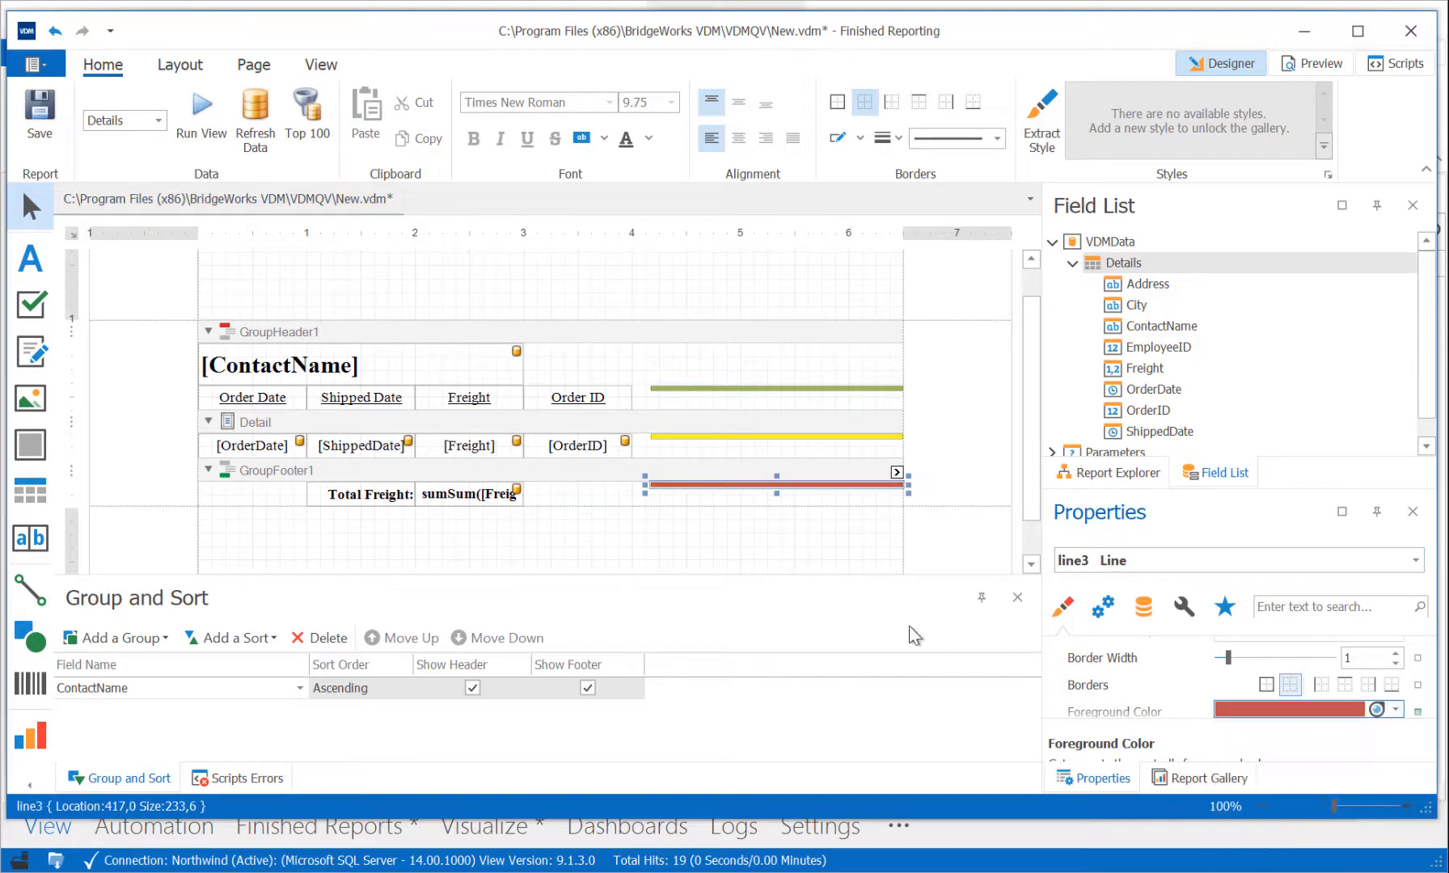
click(657, 537)
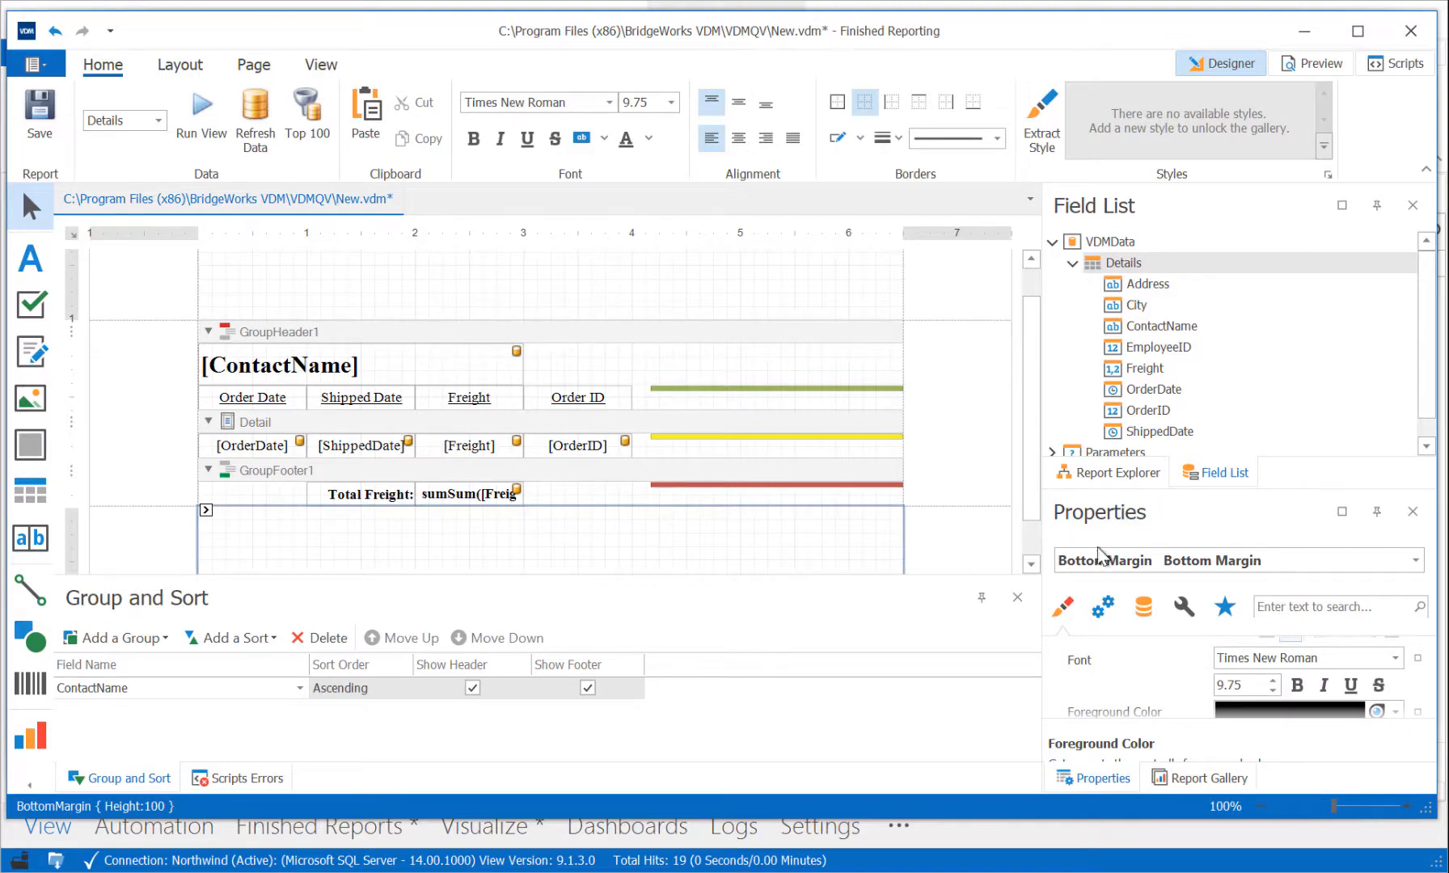
Step: Add the saved BW Page Footer and BW Report Header bands from the report gallery to the report
click(1196, 780)
scroll(1123, 662, up, 1)
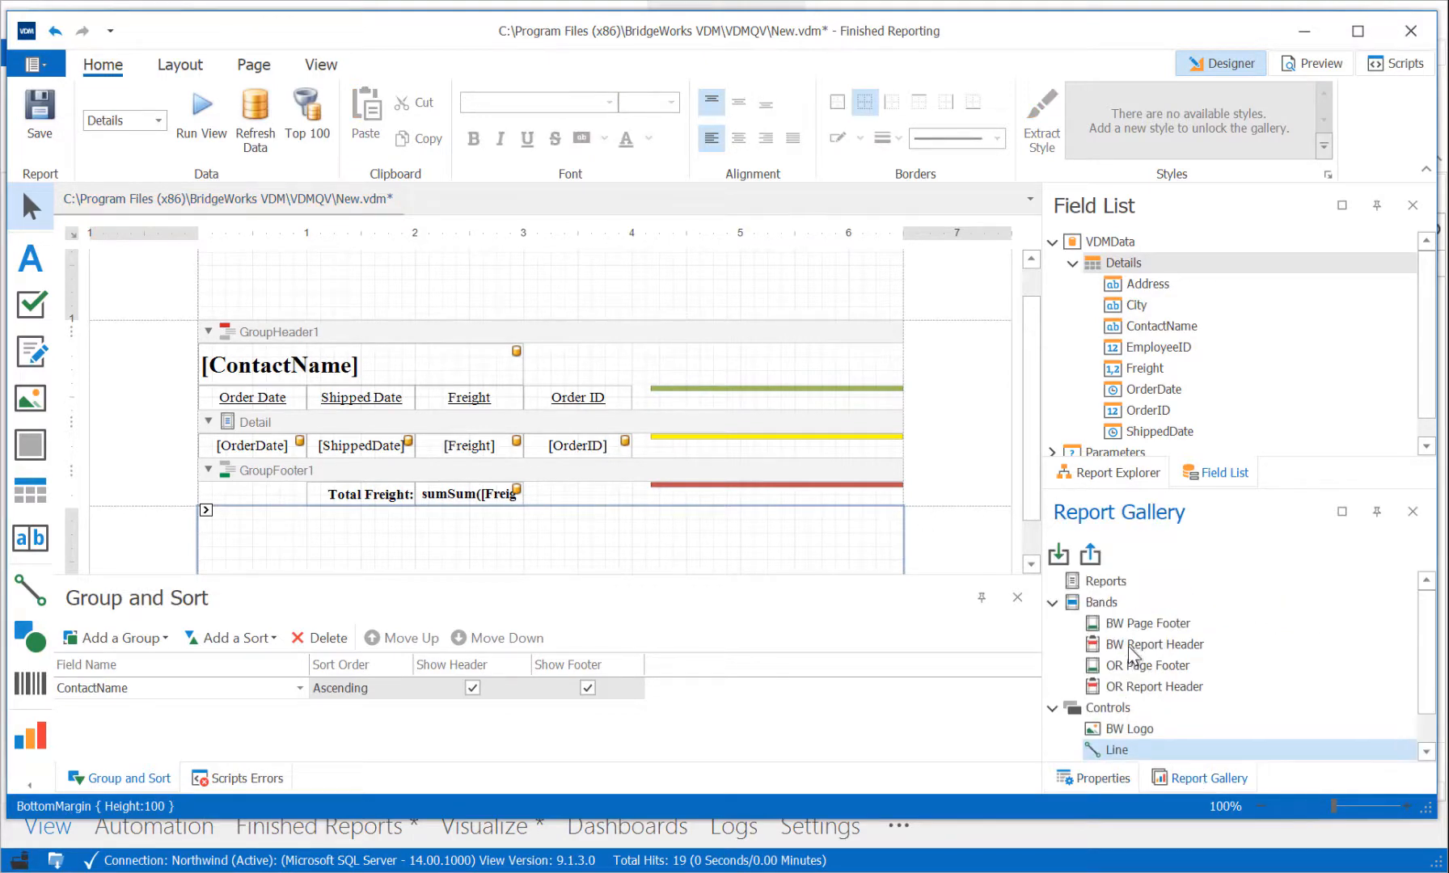
double_click(1157, 626)
drag(1152, 631, 616, 564)
scroll(837, 517, down, 3)
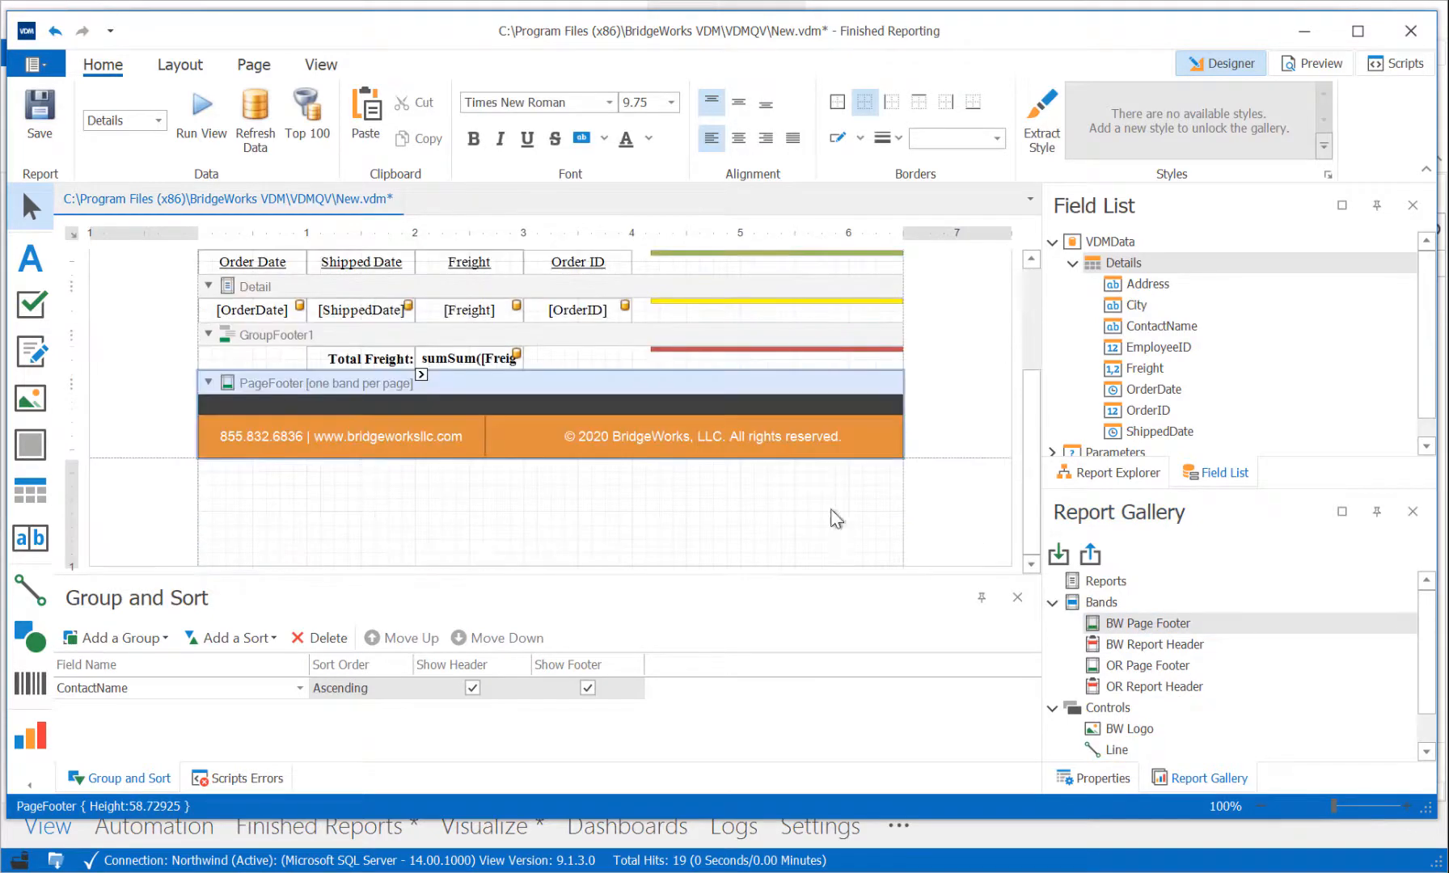
drag(1148, 645, 639, 370)
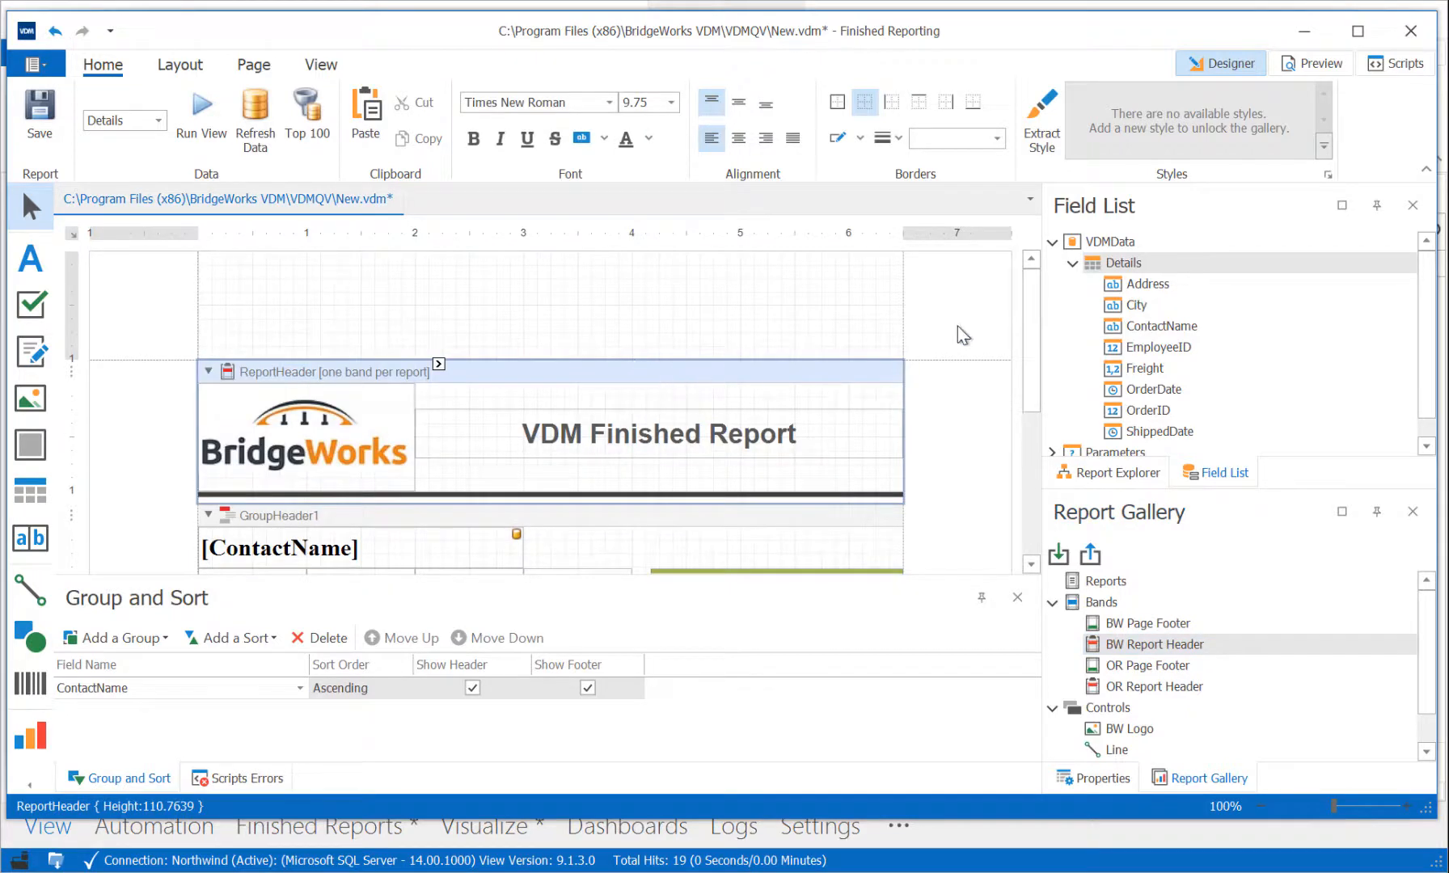
Step: Preview the report and check the grouped orders, colored lines and page footer down to the end of the page
drag(1031, 354, 1035, 417)
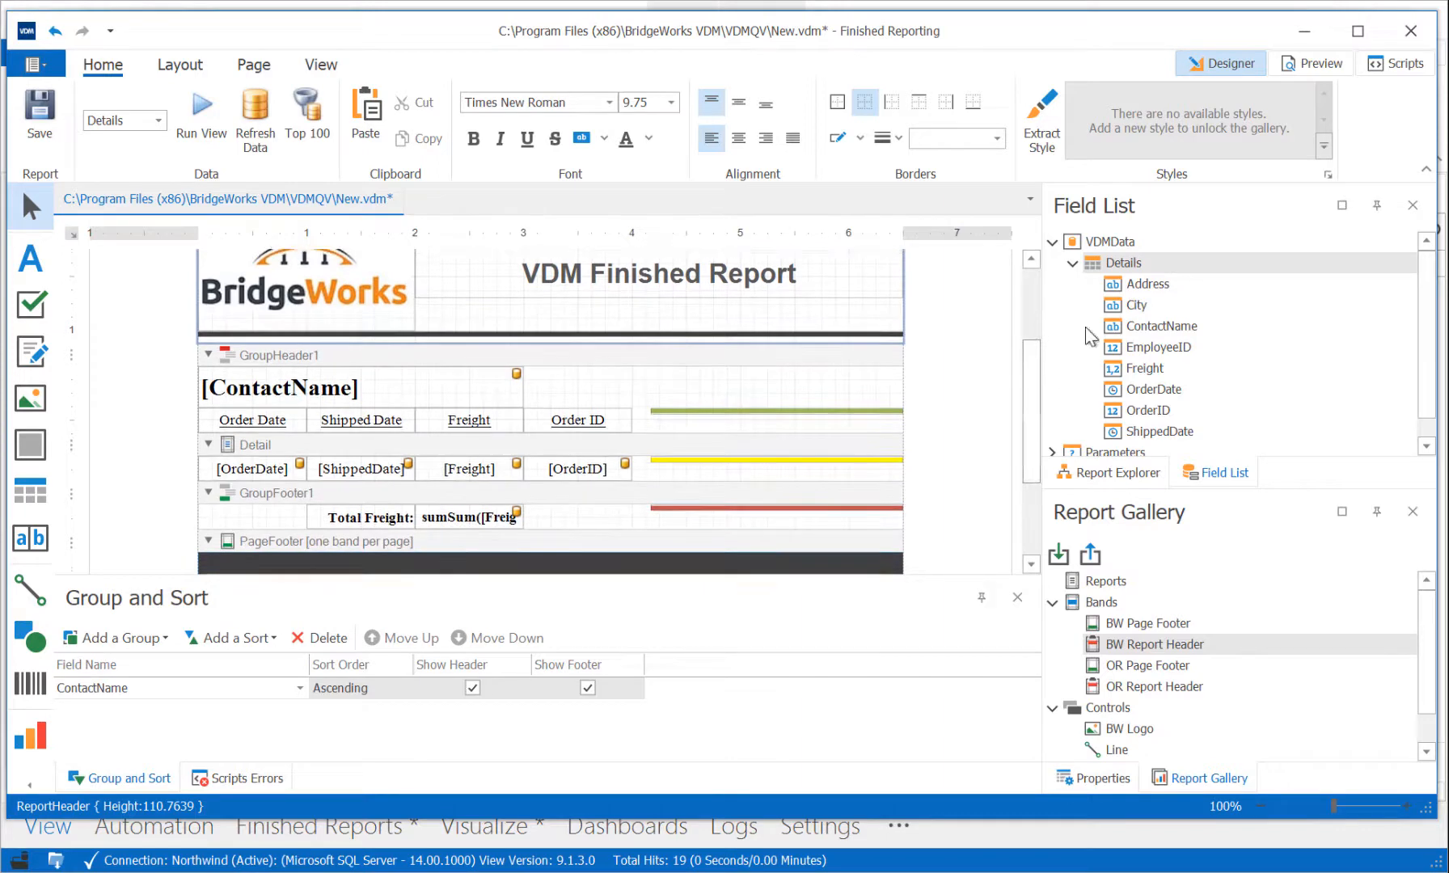
click(1318, 64)
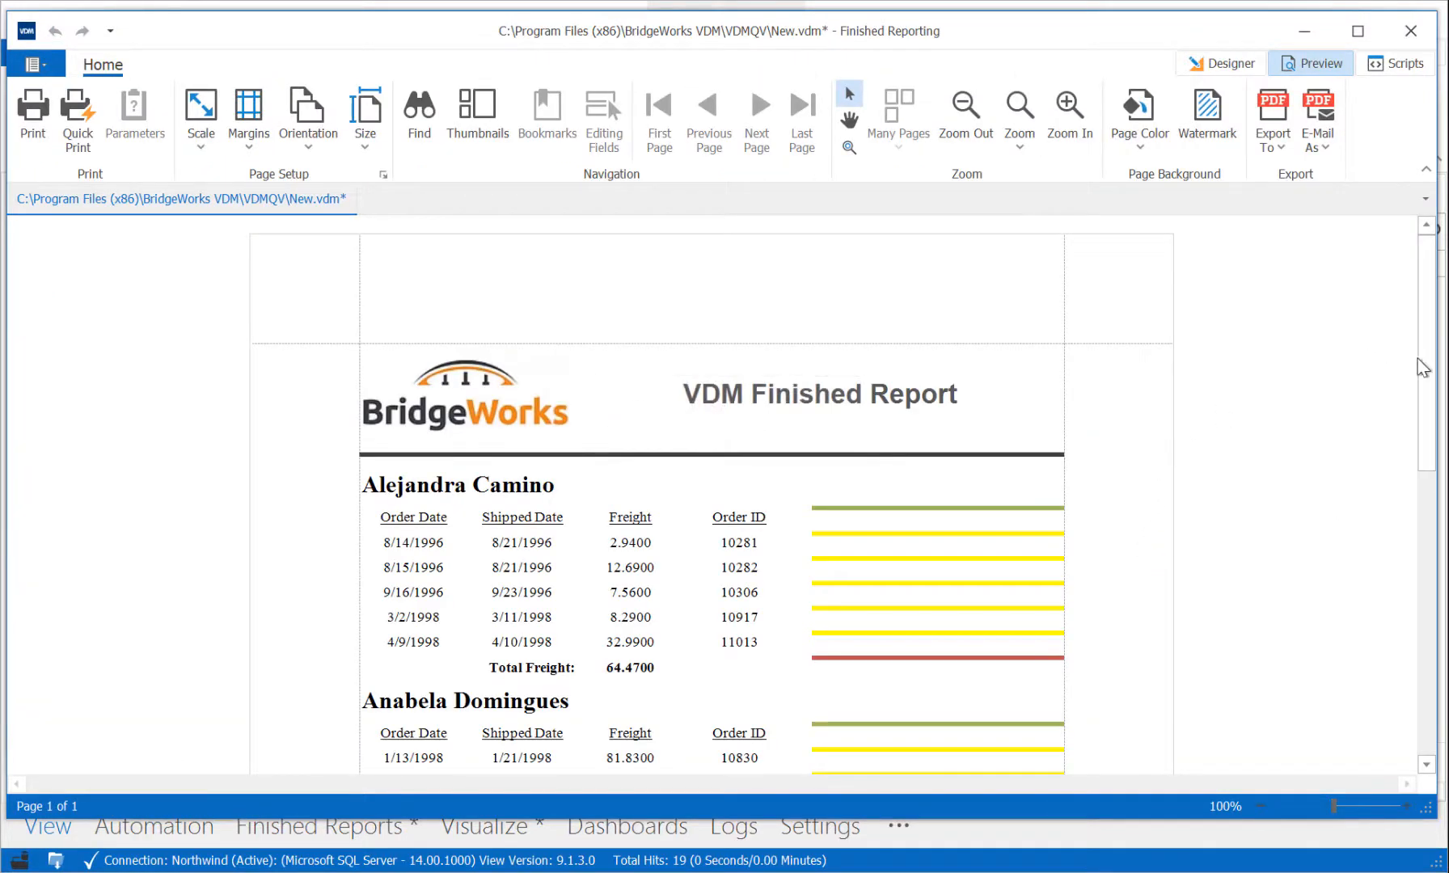
drag(1423, 368, 1437, 645)
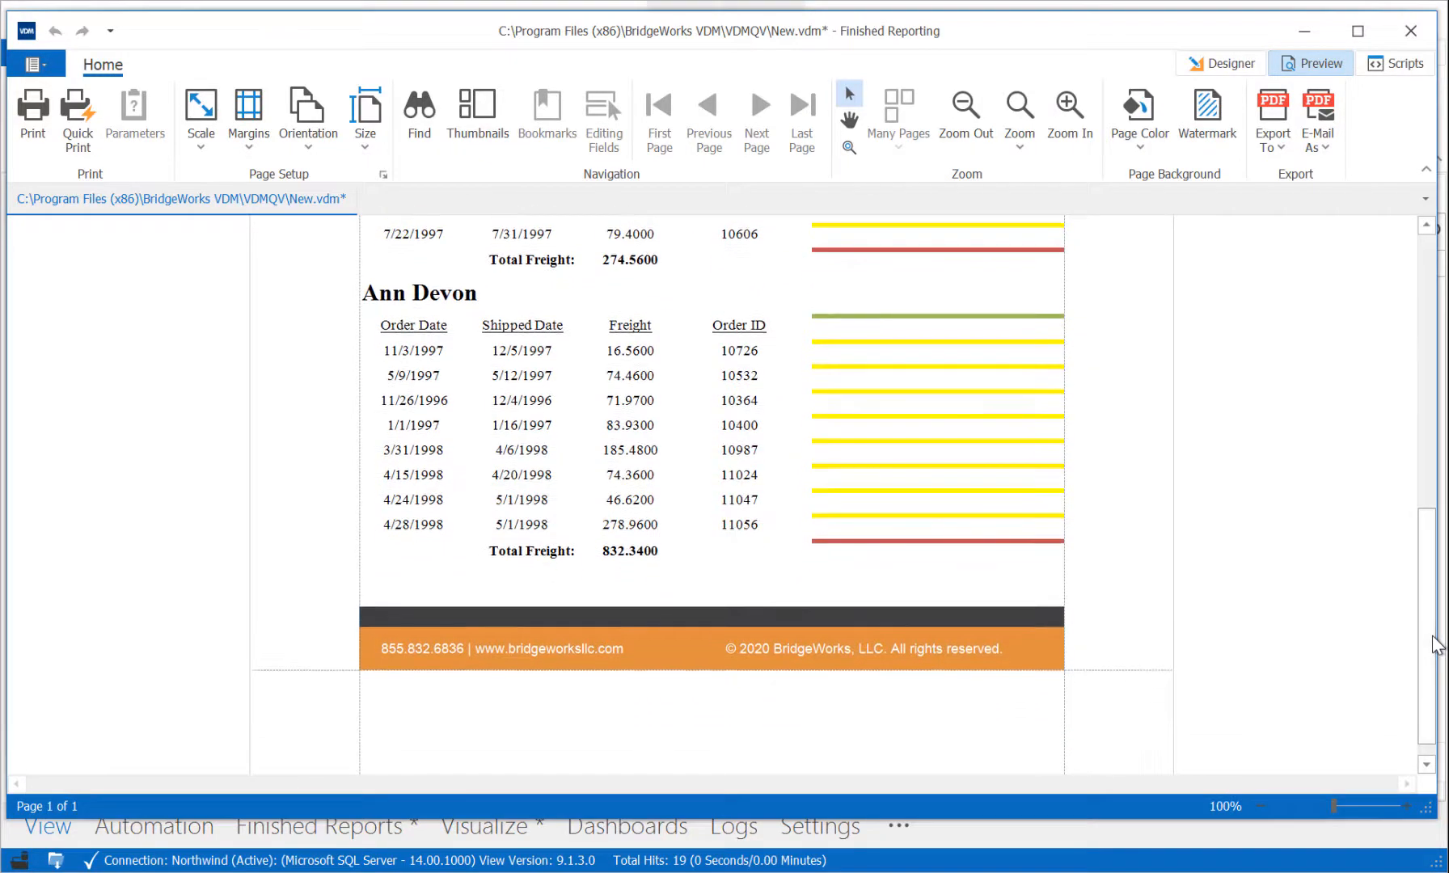